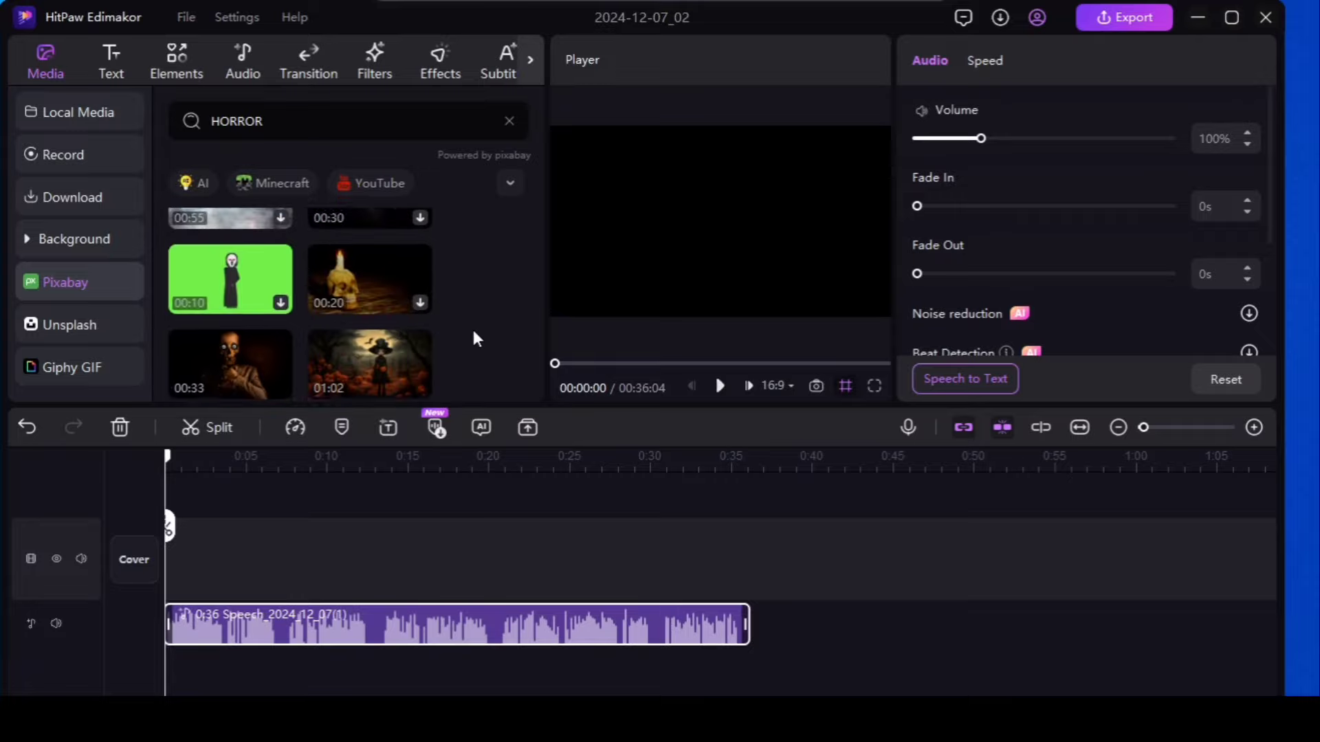
Look through the HORROR stock videos and preview the 15-second haunted house clip.
{"action": "scroll", "coordinate": [472, 328], "scroll_direction": "up", "scroll_amount": 1}
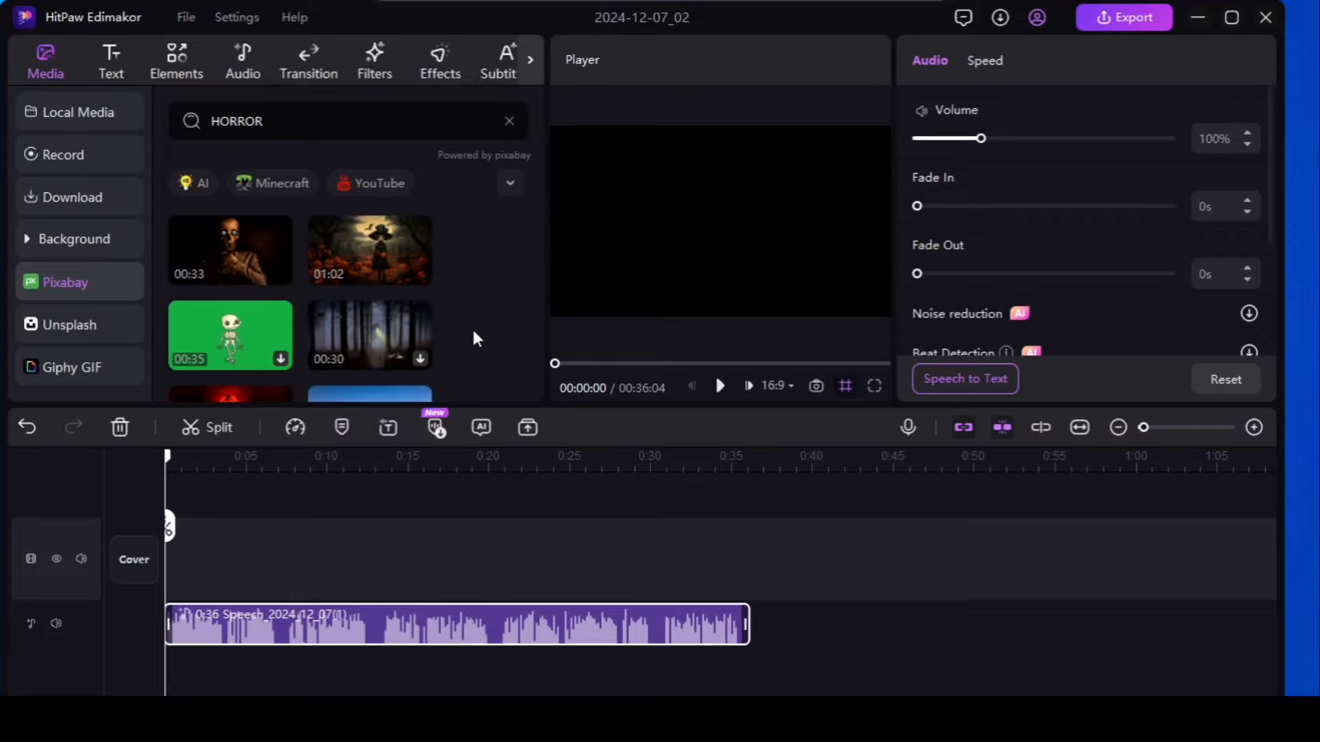
{"action": "scroll", "coordinate": [471, 328], "scroll_direction": "down", "scroll_amount": 3}
{"action": "scroll", "coordinate": [472, 327], "scroll_direction": "up", "scroll_amount": 1}
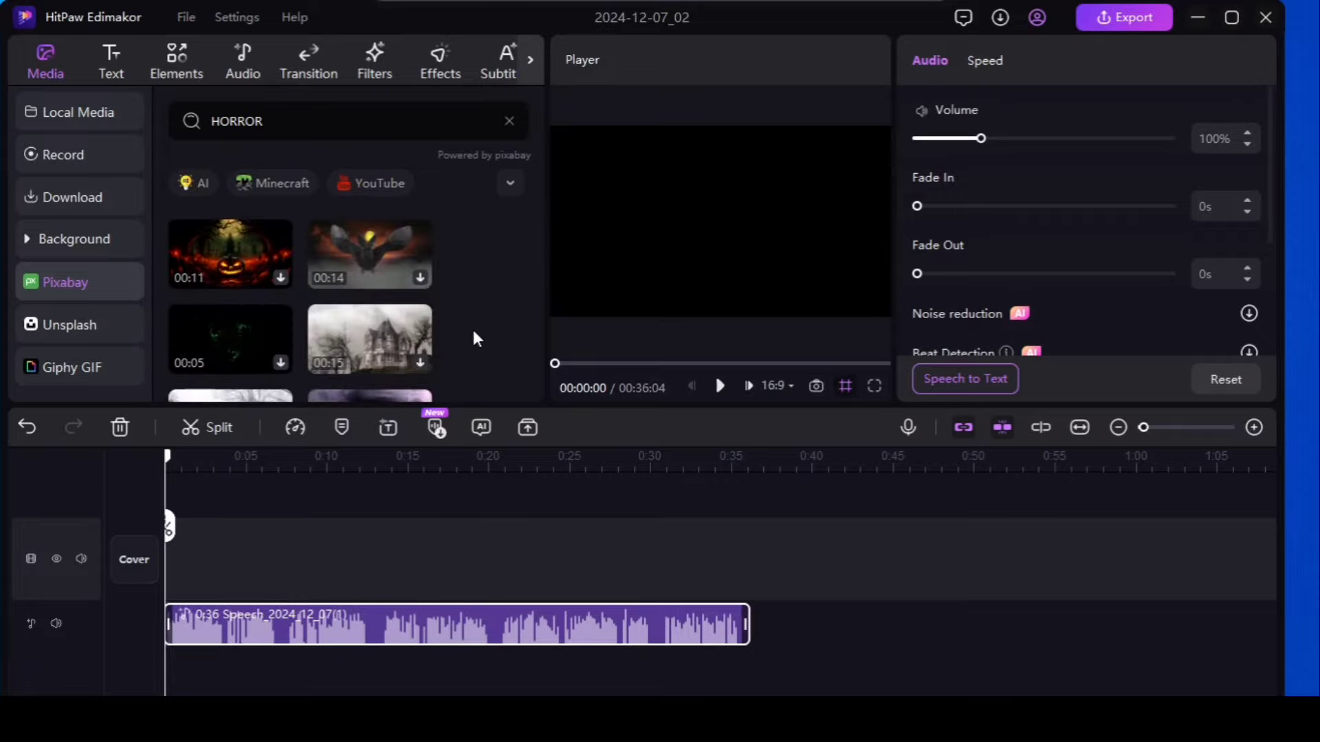
{"action": "left_click", "coordinate": [382, 332]}
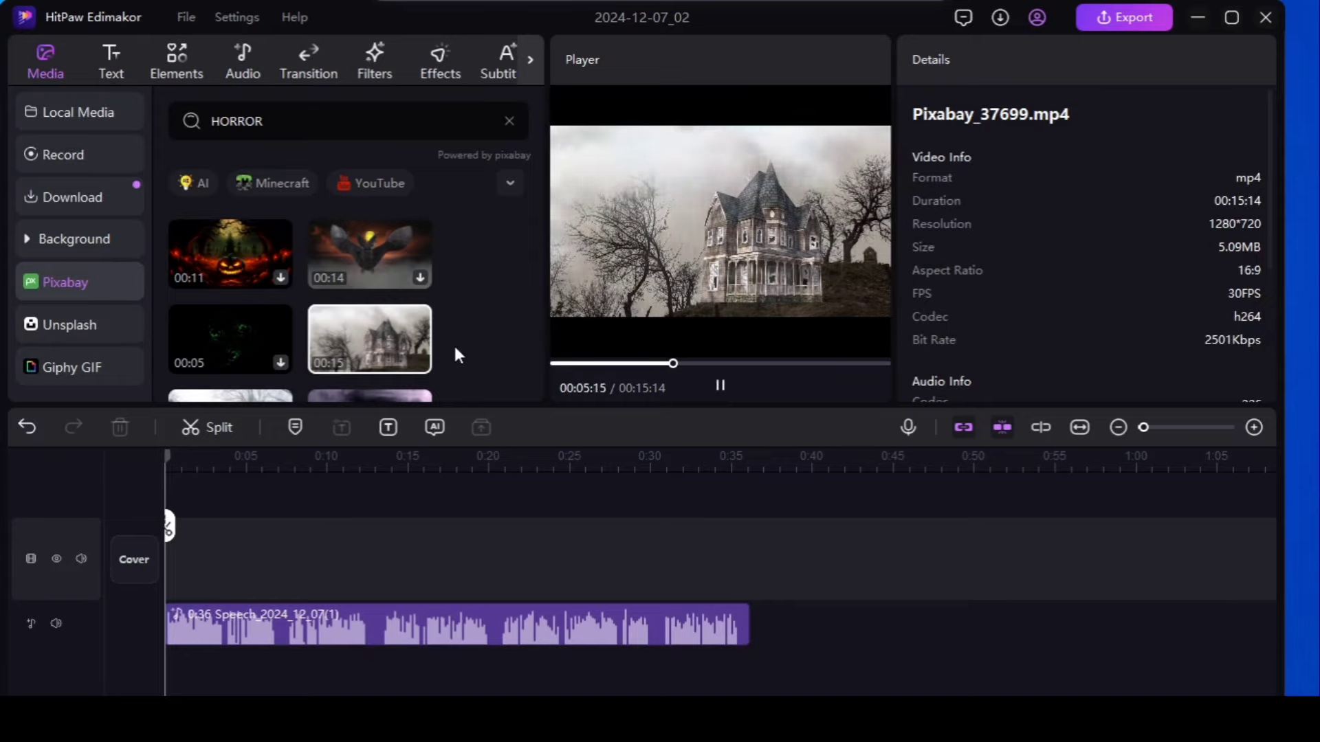
Add the 17-second dark school corridor clip at the start of the video track and shorten it to about 7 seconds.
{"action": "scroll", "coordinate": [455, 351], "scroll_direction": "down", "scroll_amount": 2}
{"action": "scroll", "coordinate": [453, 343], "scroll_direction": "down", "scroll_amount": 3}
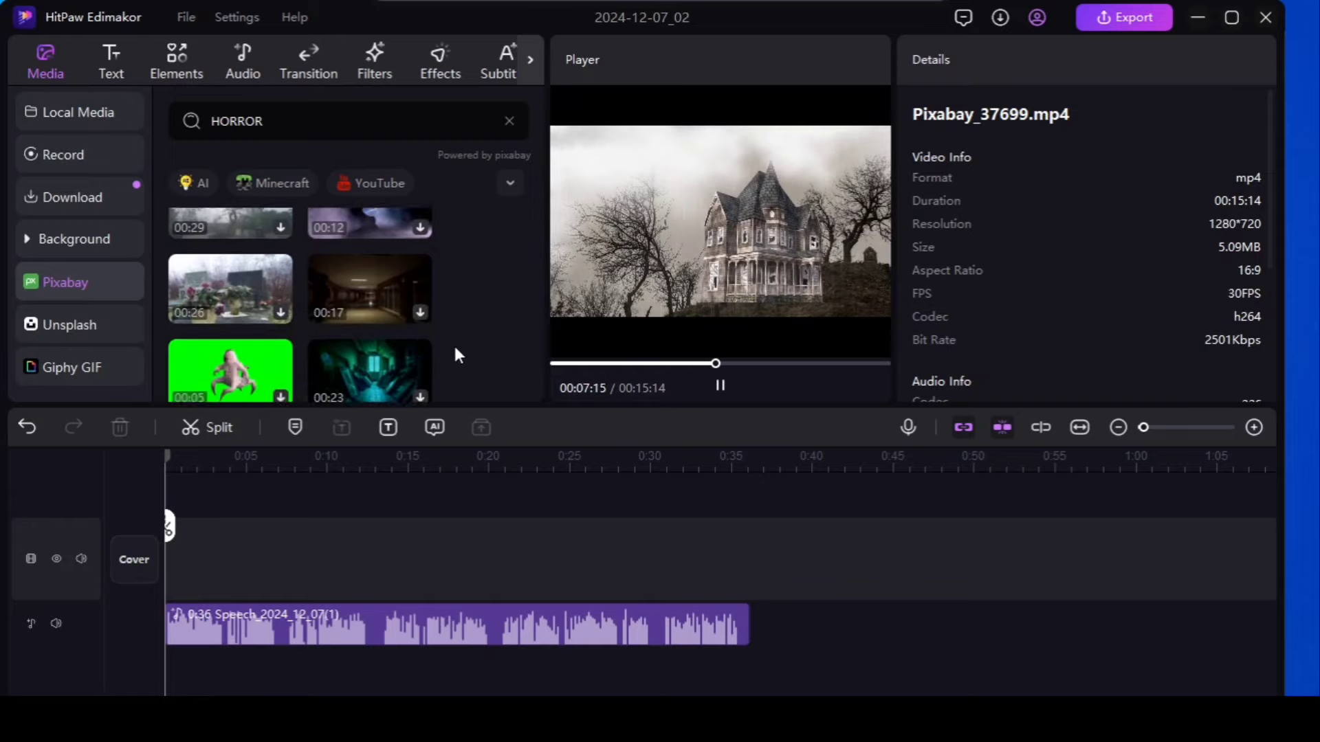
{"action": "left_click", "coordinate": [391, 264]}
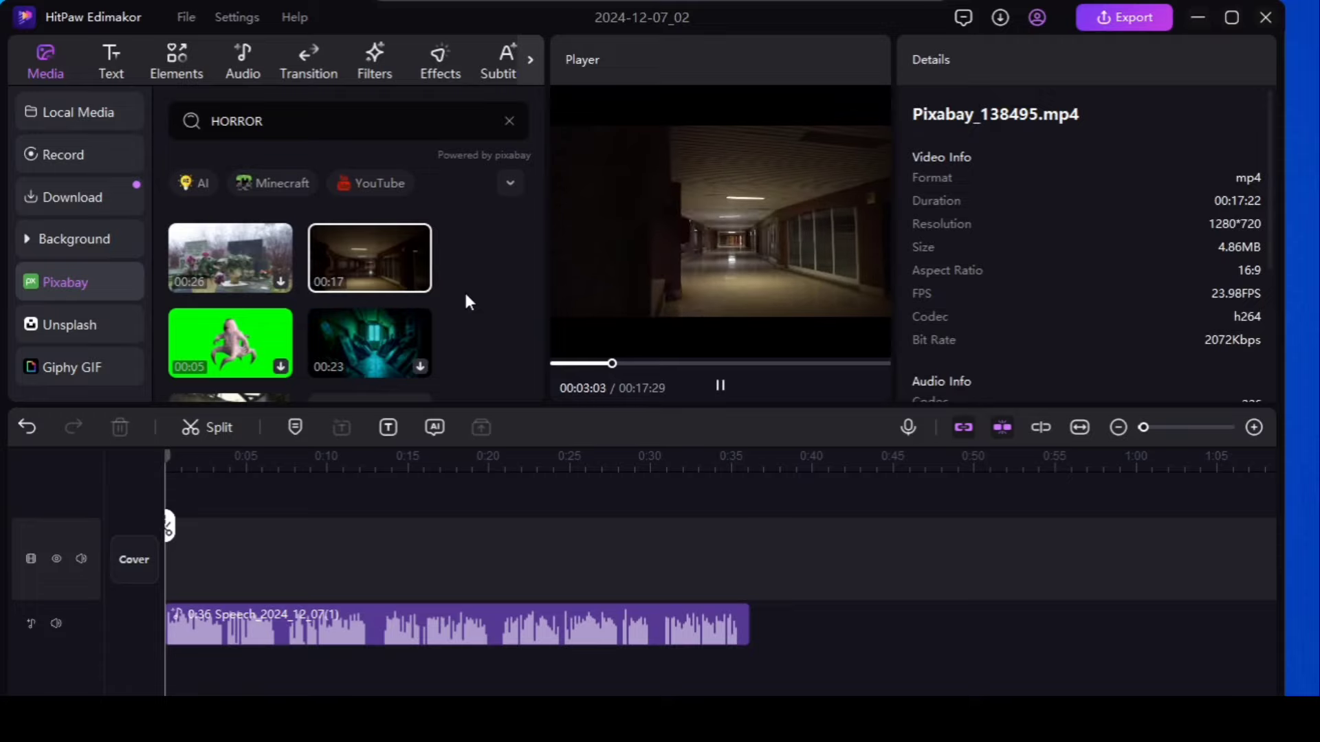
{"action": "left_click", "coordinate": [419, 282]}
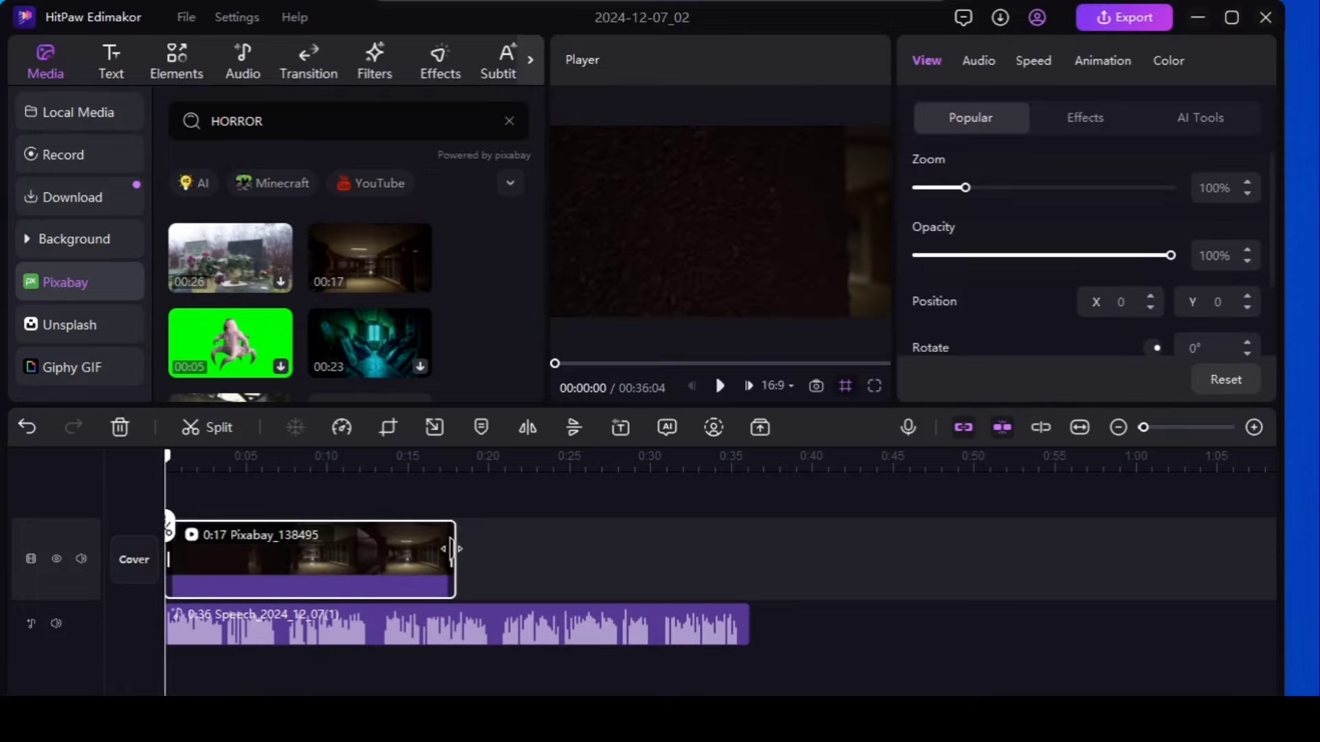
{"action": "left_click_drag", "start_coordinate": [451, 550], "coordinate": [293, 562]}
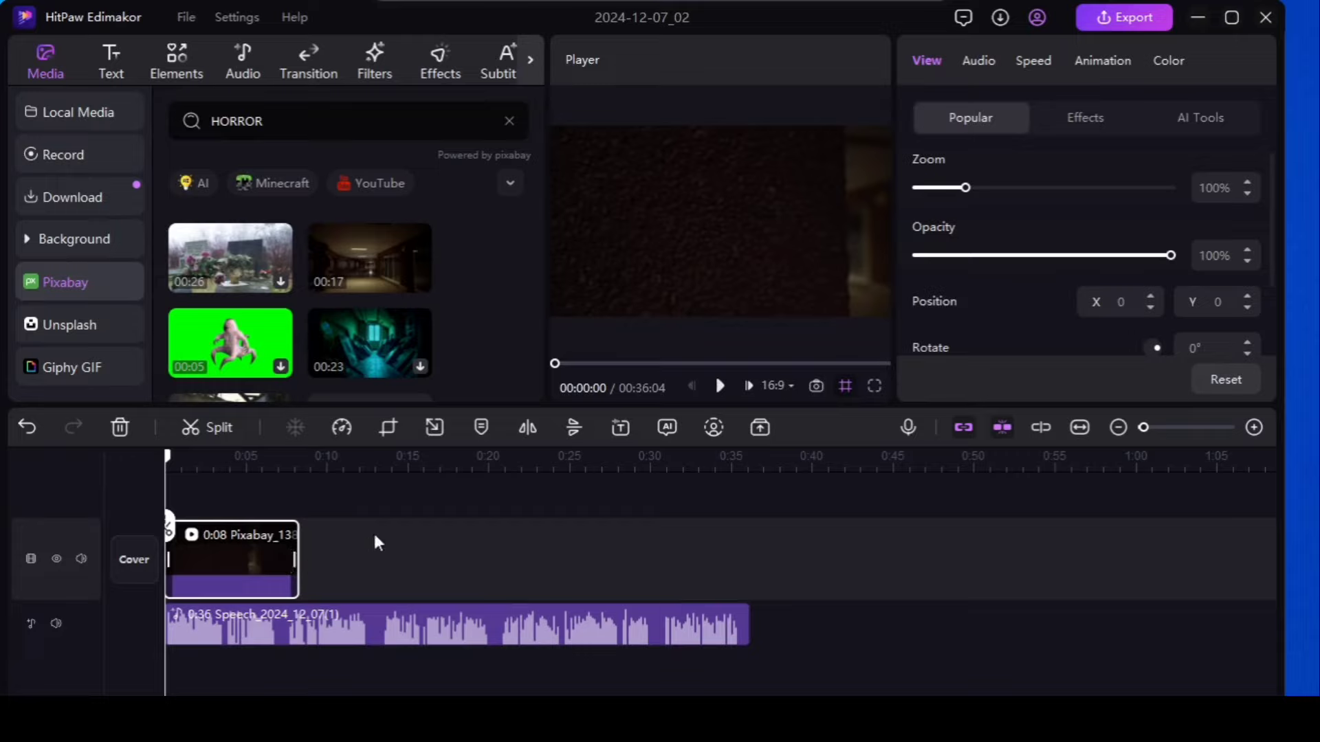
{"action": "left_click", "coordinate": [720, 387]}
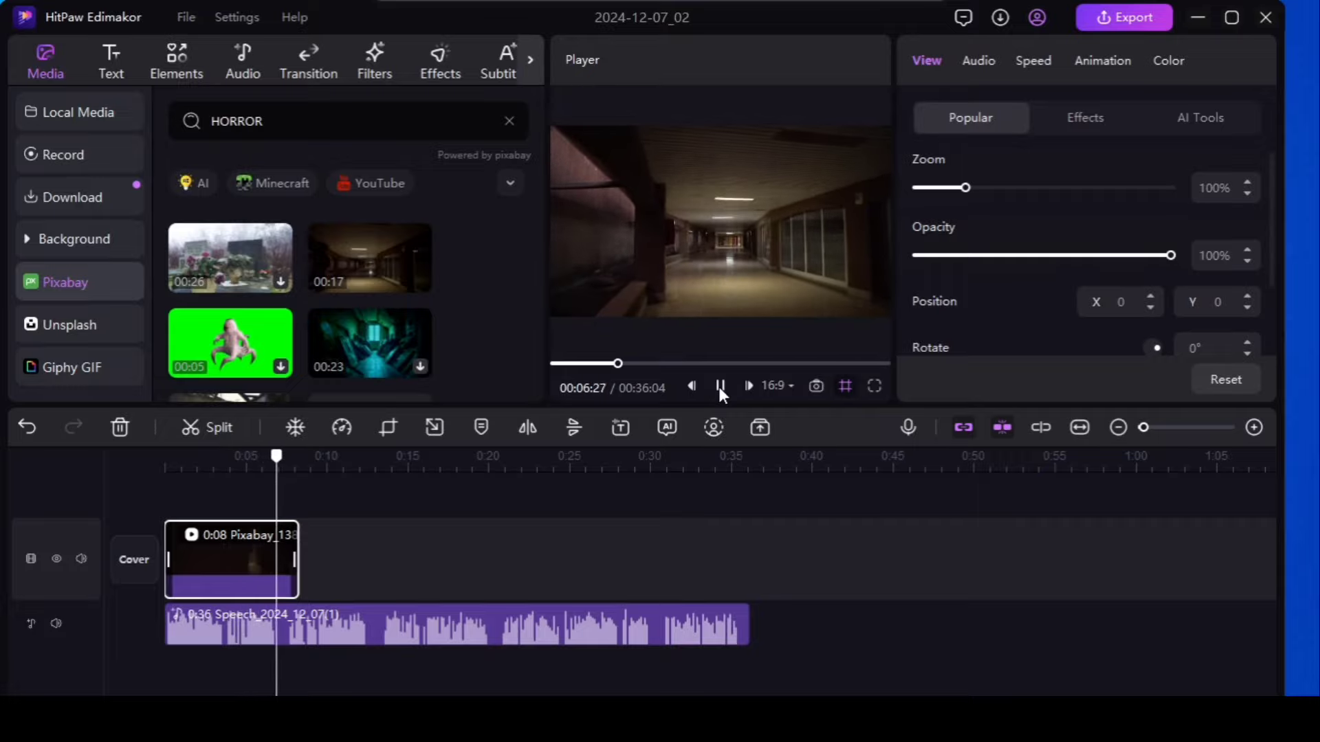
{"action": "left_click", "coordinate": [720, 387]}
Append two more horror clips after the corridor clip, each about 5 seconds long.
{"action": "scroll", "coordinate": [384, 332], "scroll_direction": "down", "scroll_amount": 3}
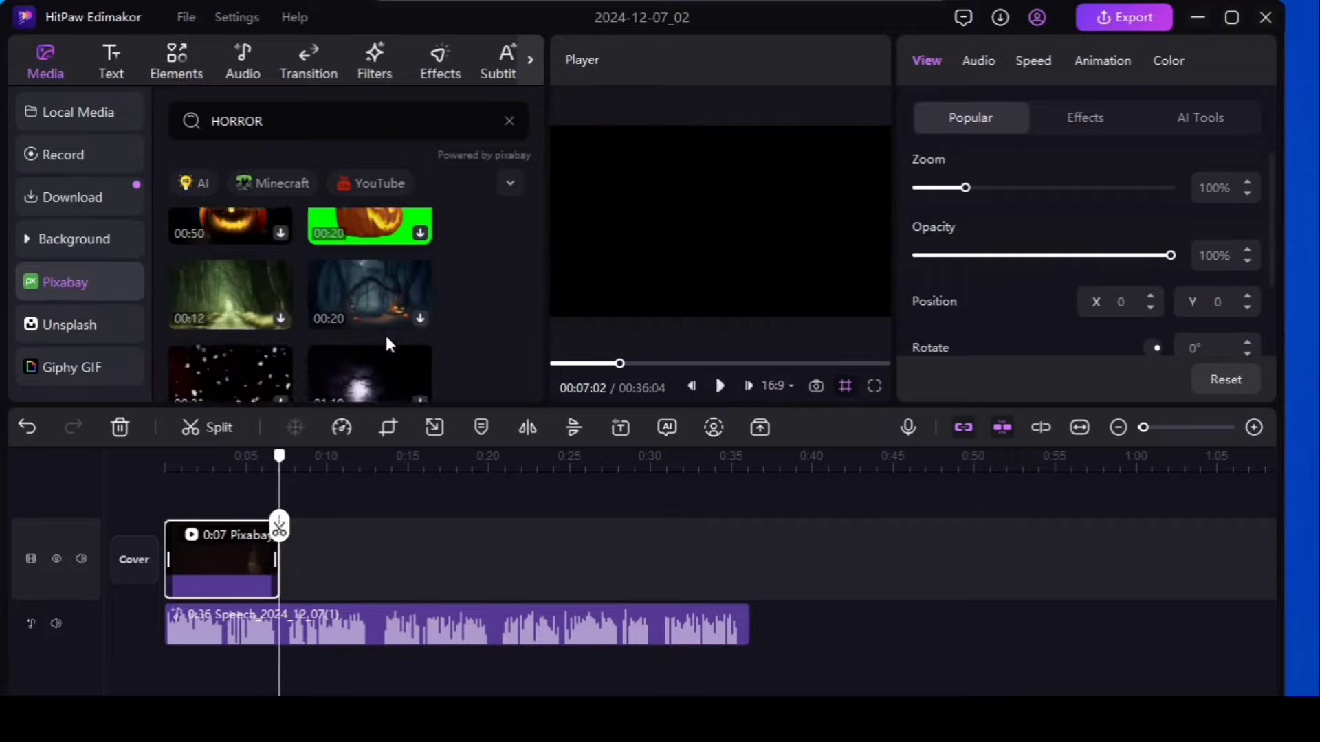
{"action": "left_click_drag", "start_coordinate": [385, 332], "coordinate": [372, 558]}
{"action": "scroll", "coordinate": [465, 365], "scroll_direction": "down", "scroll_amount": 3}
{"action": "scroll", "coordinate": [439, 327], "scroll_direction": "down", "scroll_amount": 3}
{"action": "left_click_drag", "start_coordinate": [230, 256], "coordinate": [395, 543]}
{"action": "left_click_drag", "start_coordinate": [853, 559], "coordinate": [460, 558]}
Append the misty haunted forest clip with the shadowy figures at 00:18:10 and trim it short.
{"action": "scroll", "coordinate": [439, 334], "scroll_direction": "down", "scroll_amount": 6}
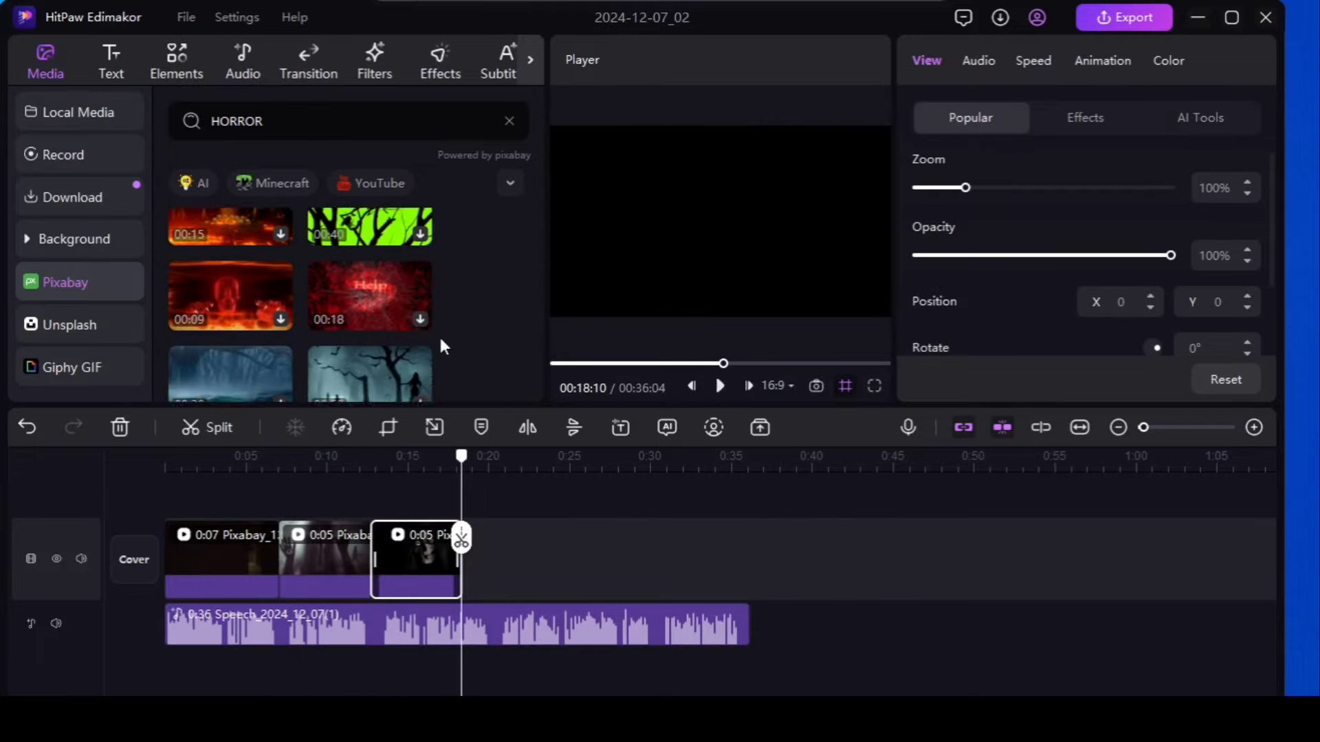
{"action": "left_click", "coordinate": [370, 233]}
{"action": "left_click_drag", "start_coordinate": [426, 249], "coordinate": [481, 543]}
{"action": "scroll", "coordinate": [371, 309], "scroll_direction": "up", "scroll_amount": 3}
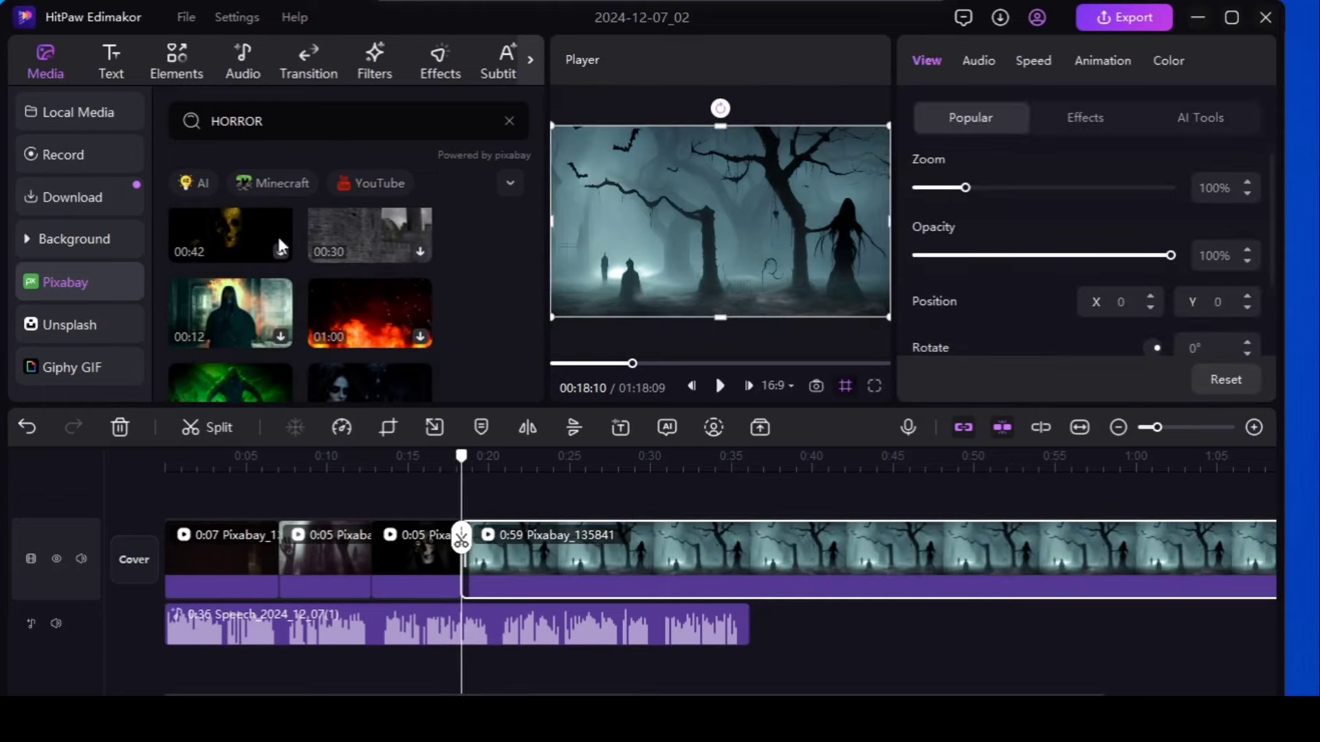
{"action": "left_click_drag", "start_coordinate": [884, 558], "coordinate": [514, 558]}
Finish the video track at about 30 seconds with the 5-second nun clip as the last shot, and return the playhead to the start.
{"action": "scroll", "coordinate": [430, 348], "scroll_direction": "down", "scroll_amount": 3}
{"action": "left_click_drag", "start_coordinate": [369, 244], "coordinate": [673, 521]}
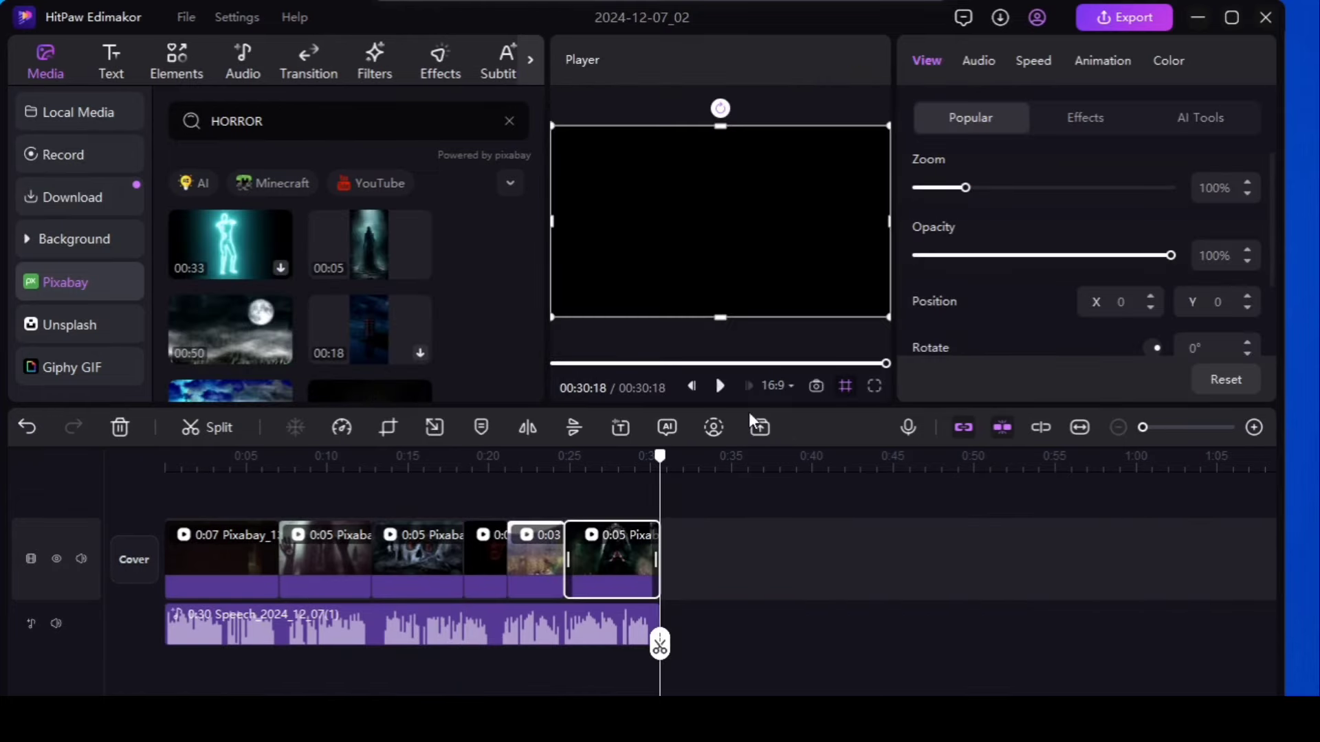
{"action": "left_click", "coordinate": [606, 495]}
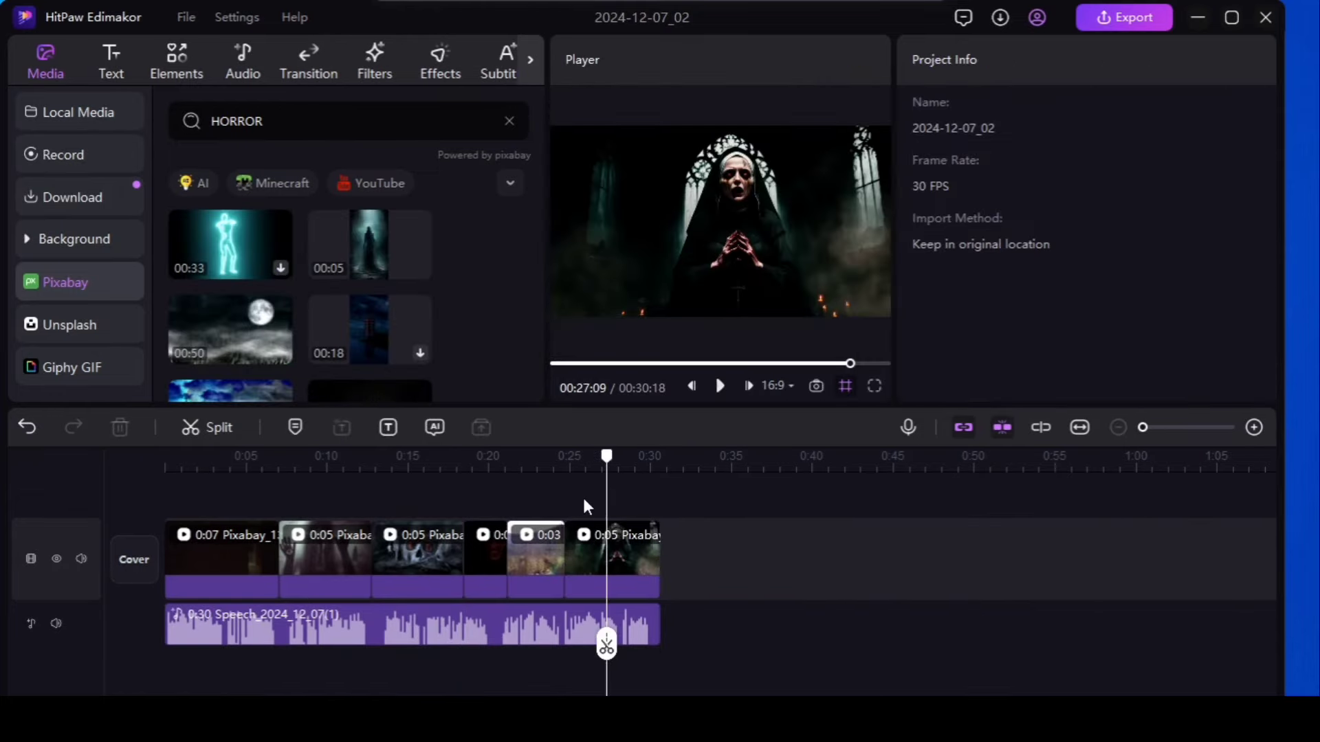
{"action": "left_click_drag", "start_coordinate": [606, 647], "coordinate": [121, 619]}
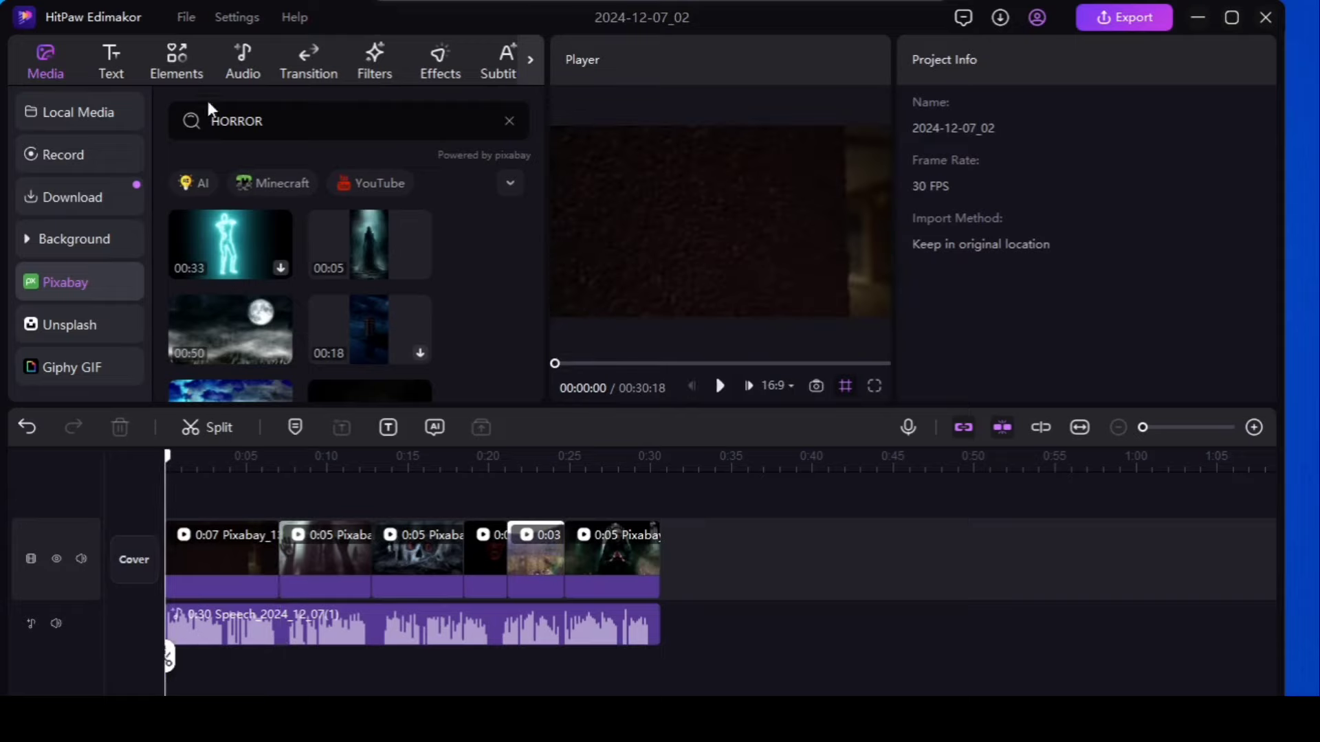
Browse the trending text templates and the trending and love stickers in the elements library.
{"action": "left_click", "coordinate": [105, 66]}
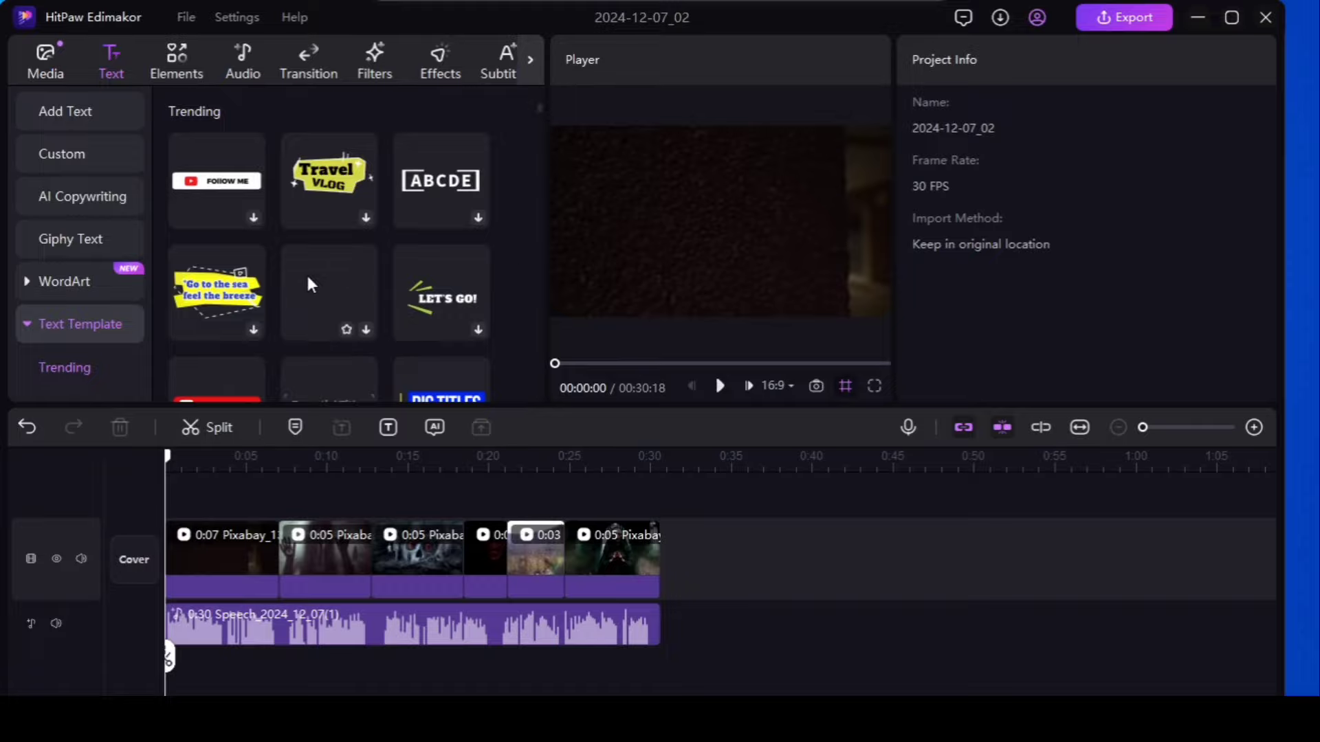
{"action": "scroll", "coordinate": [307, 272], "scroll_direction": "down", "scroll_amount": 10}
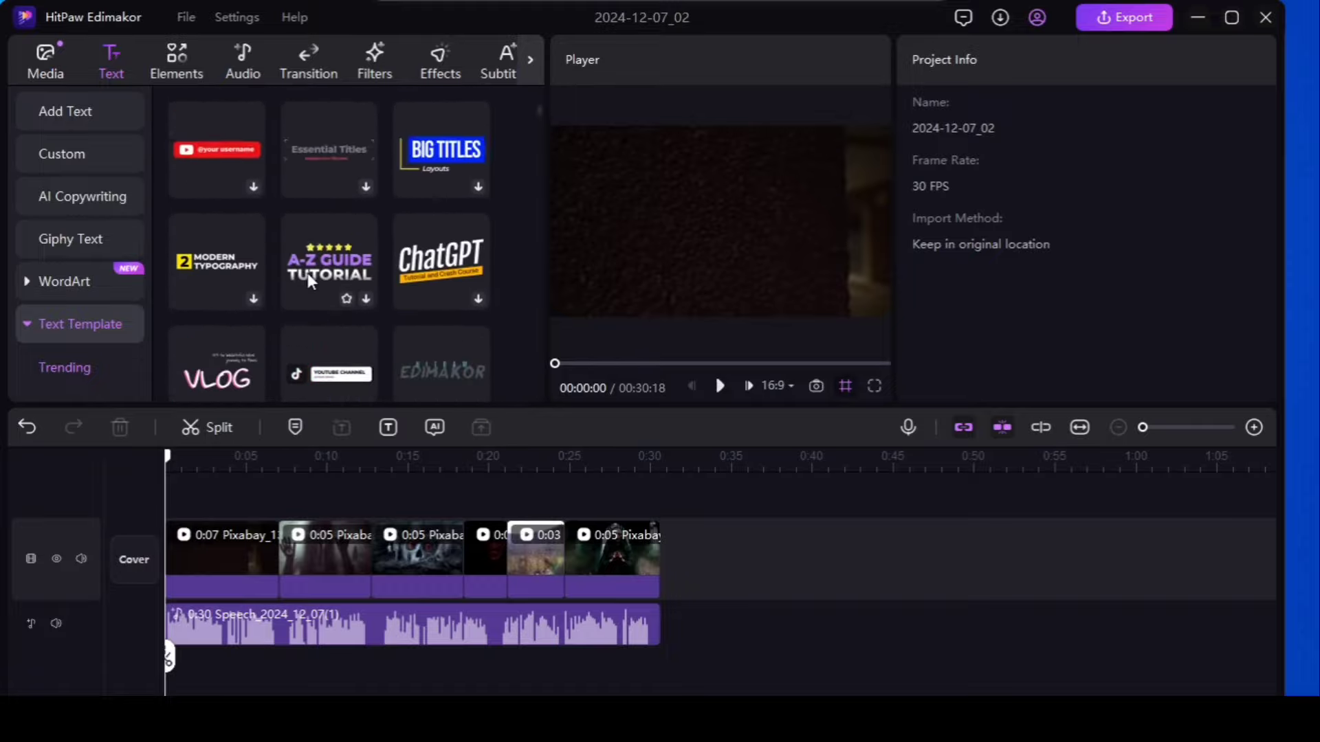
{"action": "scroll", "coordinate": [307, 273], "scroll_direction": "up", "scroll_amount": 3}
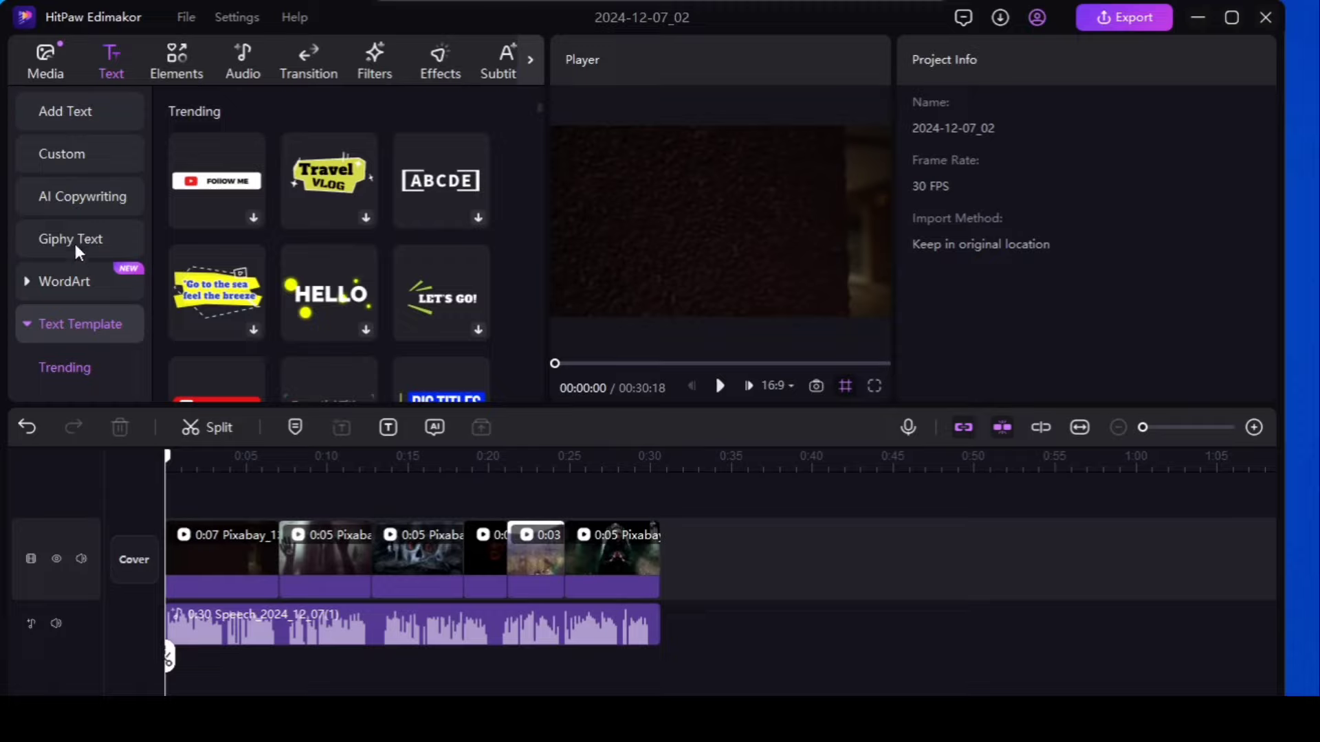
{"action": "left_click", "coordinate": [171, 55]}
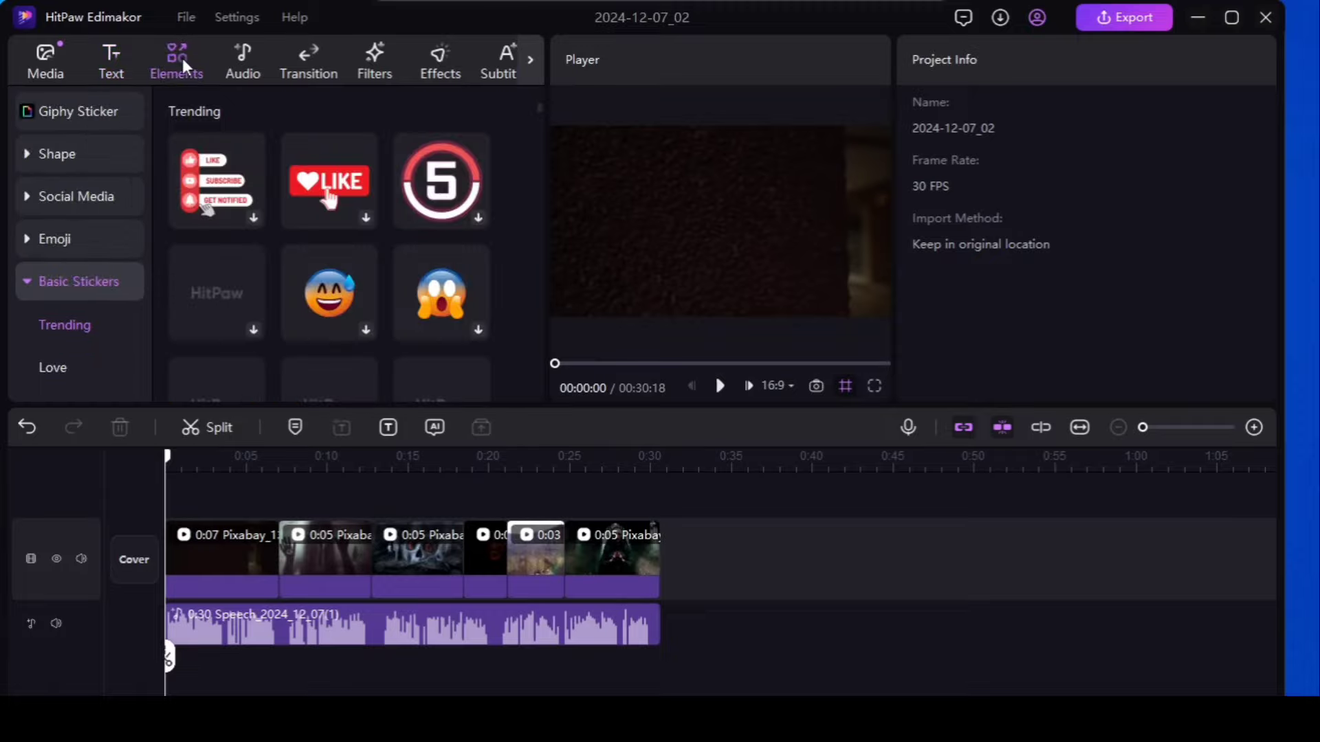
{"action": "scroll", "coordinate": [254, 215], "scroll_direction": "down", "scroll_amount": 10}
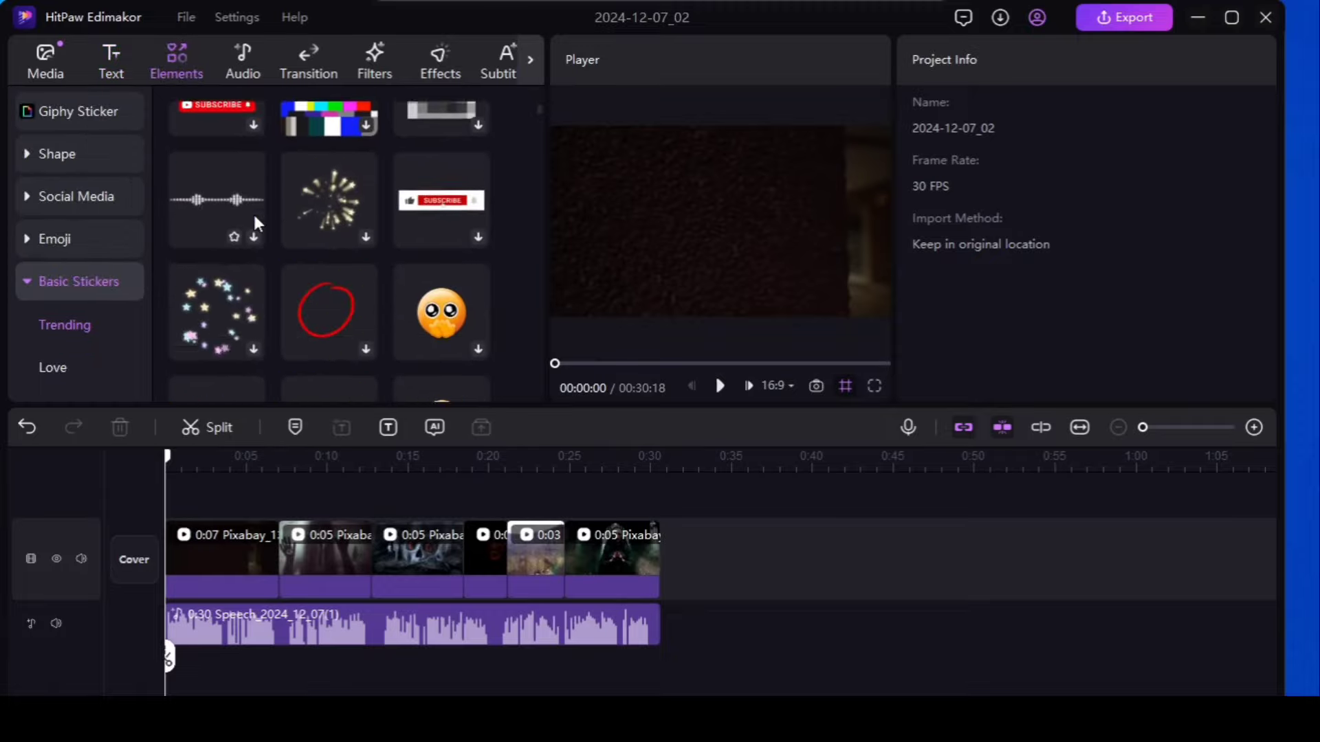
{"action": "scroll", "coordinate": [253, 216], "scroll_direction": "down", "scroll_amount": 10}
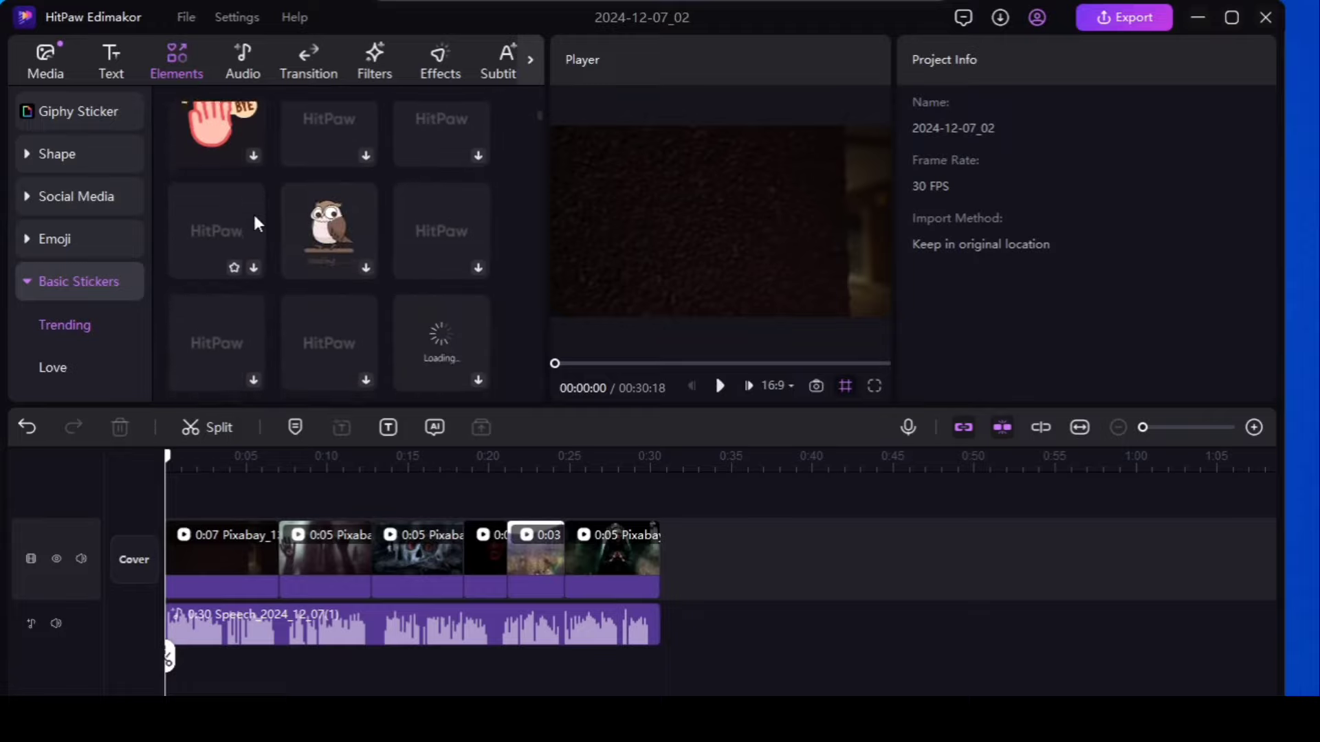
{"action": "scroll", "coordinate": [254, 219], "scroll_direction": "down", "scroll_amount": 8}
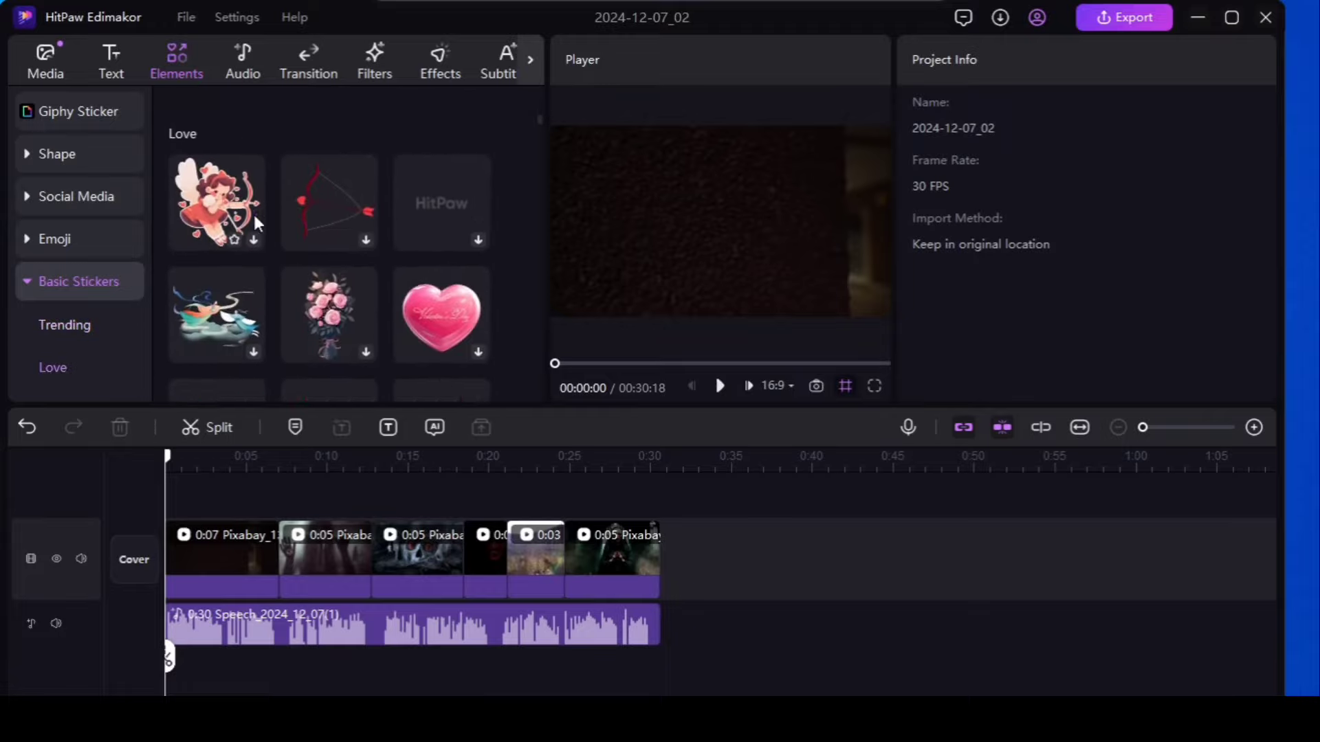
{"action": "scroll", "coordinate": [254, 215], "scroll_direction": "down", "scroll_amount": 3}
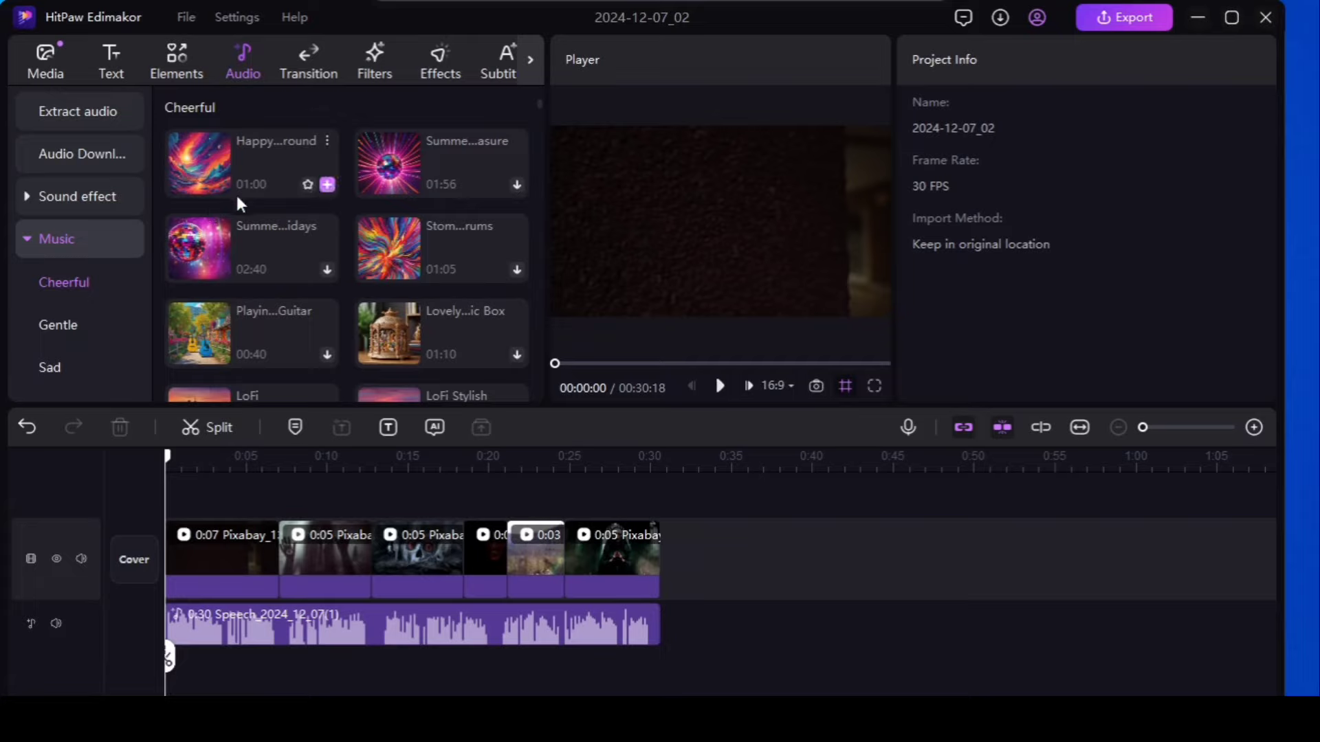
Browse the Dark & Suspense music and preview several of its tracks as background music candidates.
{"action": "scroll", "coordinate": [250, 211], "scroll_direction": "down", "scroll_amount": 2}
{"action": "scroll", "coordinate": [250, 210], "scroll_direction": "up", "scroll_amount": 2}
{"action": "scroll", "coordinate": [80, 332], "scroll_direction": "down", "scroll_amount": 3}
{"action": "left_click", "coordinate": [85, 288]}
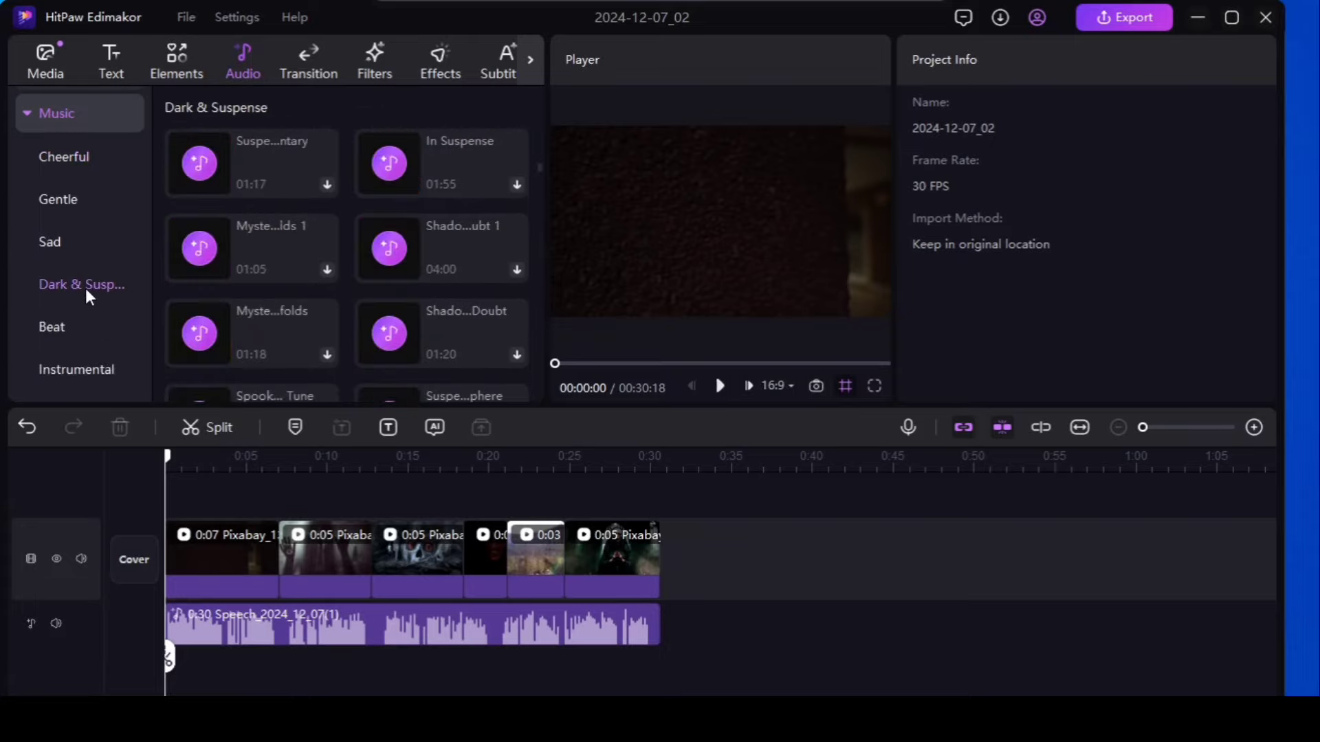
{"action": "left_click", "coordinate": [262, 159]}
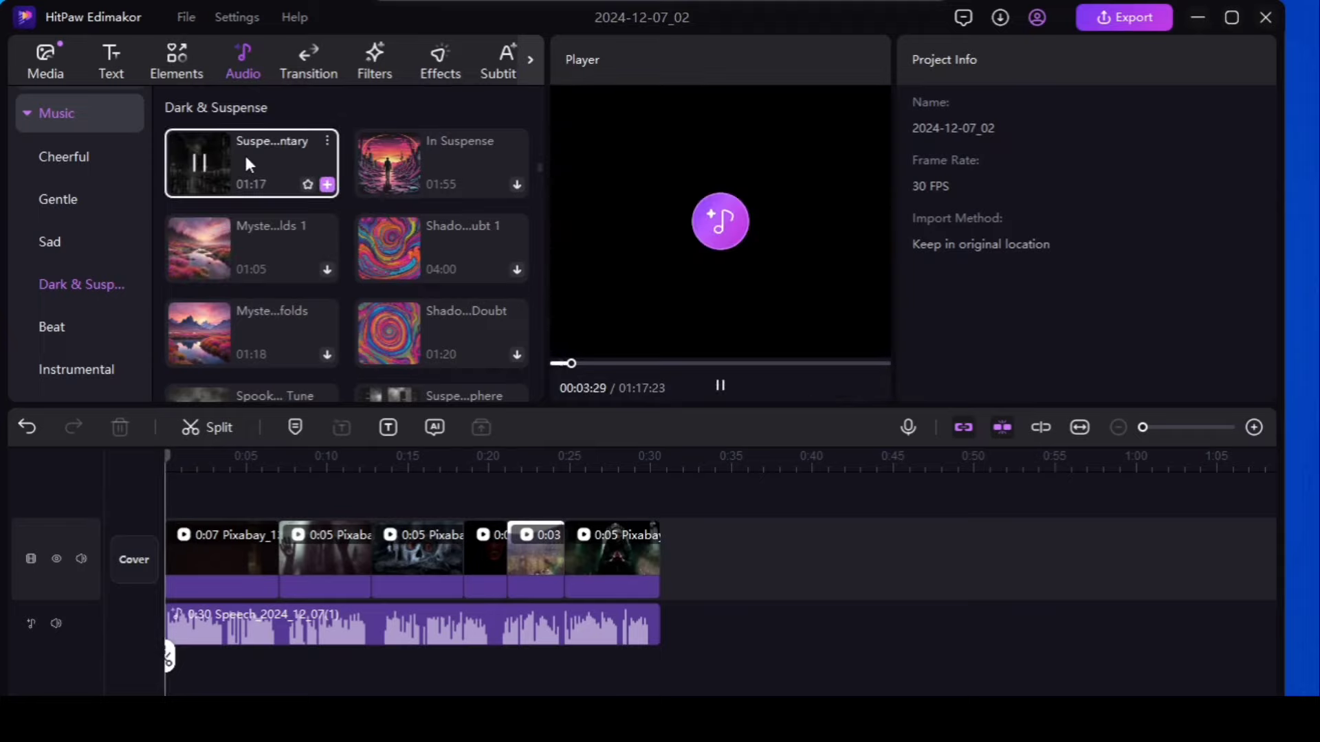
{"action": "scroll", "coordinate": [258, 253], "scroll_direction": "down", "scroll_amount": 2}
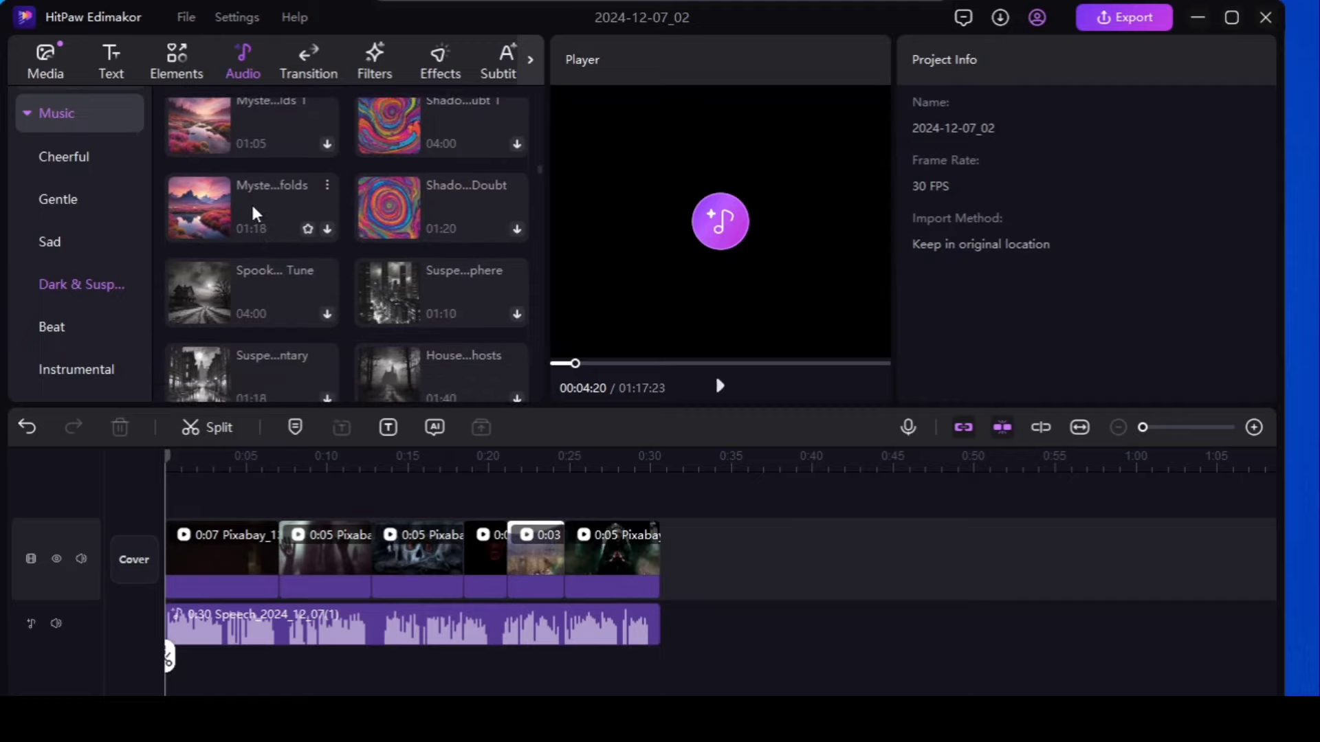
{"action": "left_click", "coordinate": [204, 290]}
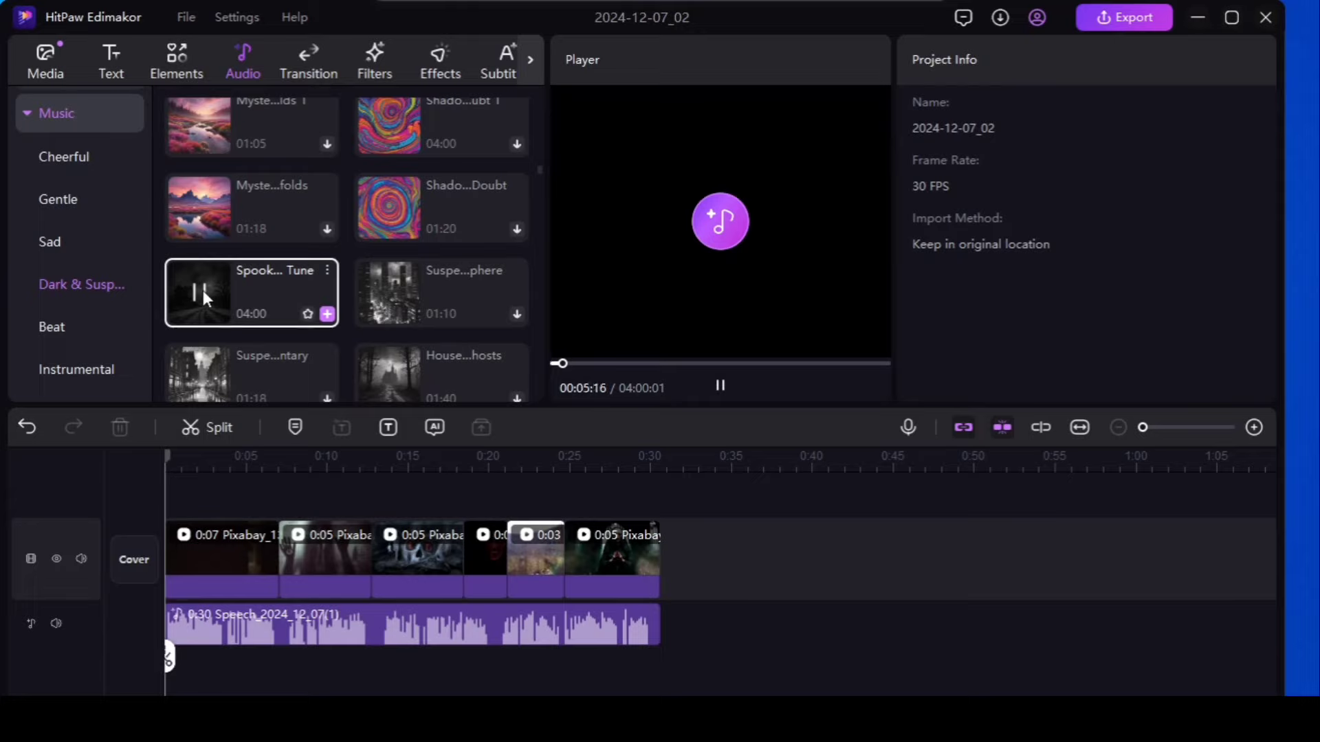
{"action": "left_click", "coordinate": [203, 290]}
{"action": "left_click", "coordinate": [386, 288]}
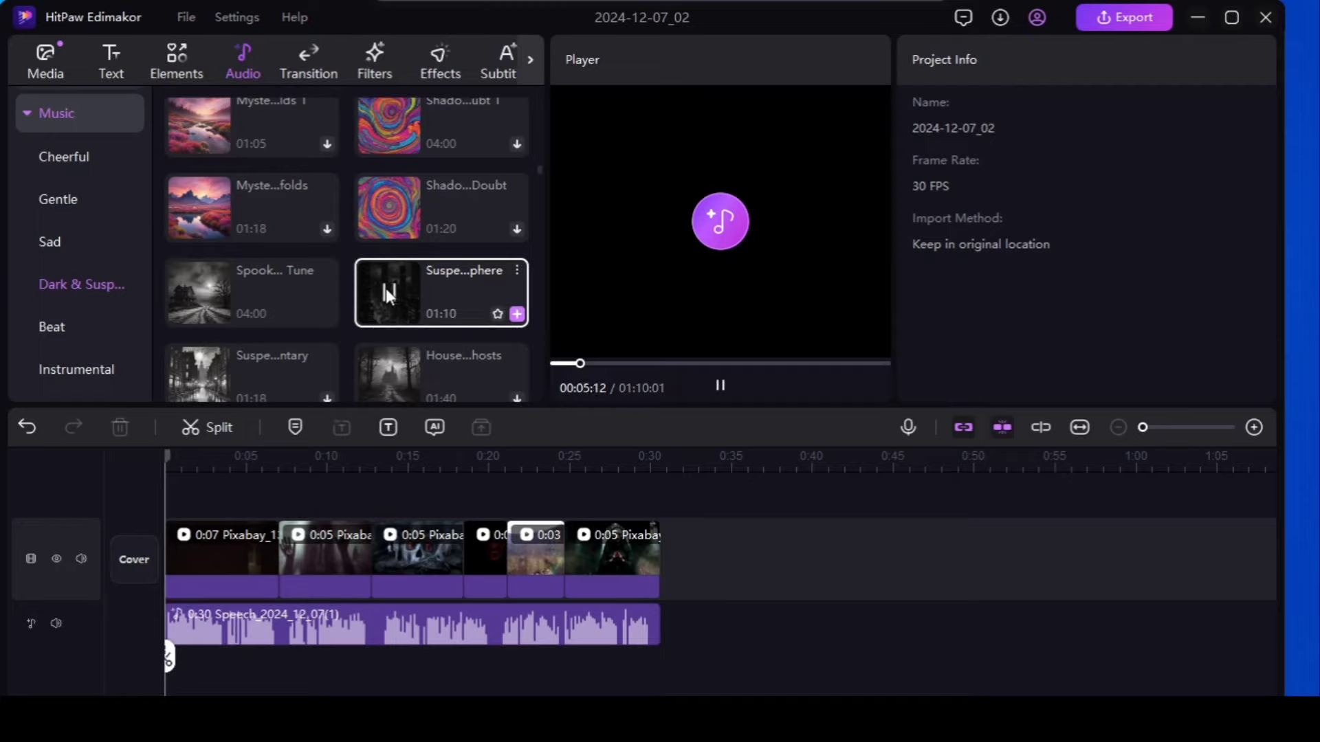
Add the 4-minute Horror Hunting track under the narration and set its volume to 7%, playing back the mix.
{"action": "scroll", "coordinate": [257, 263], "scroll_direction": "down", "scroll_amount": 5}
{"action": "left_click", "coordinate": [258, 262]}
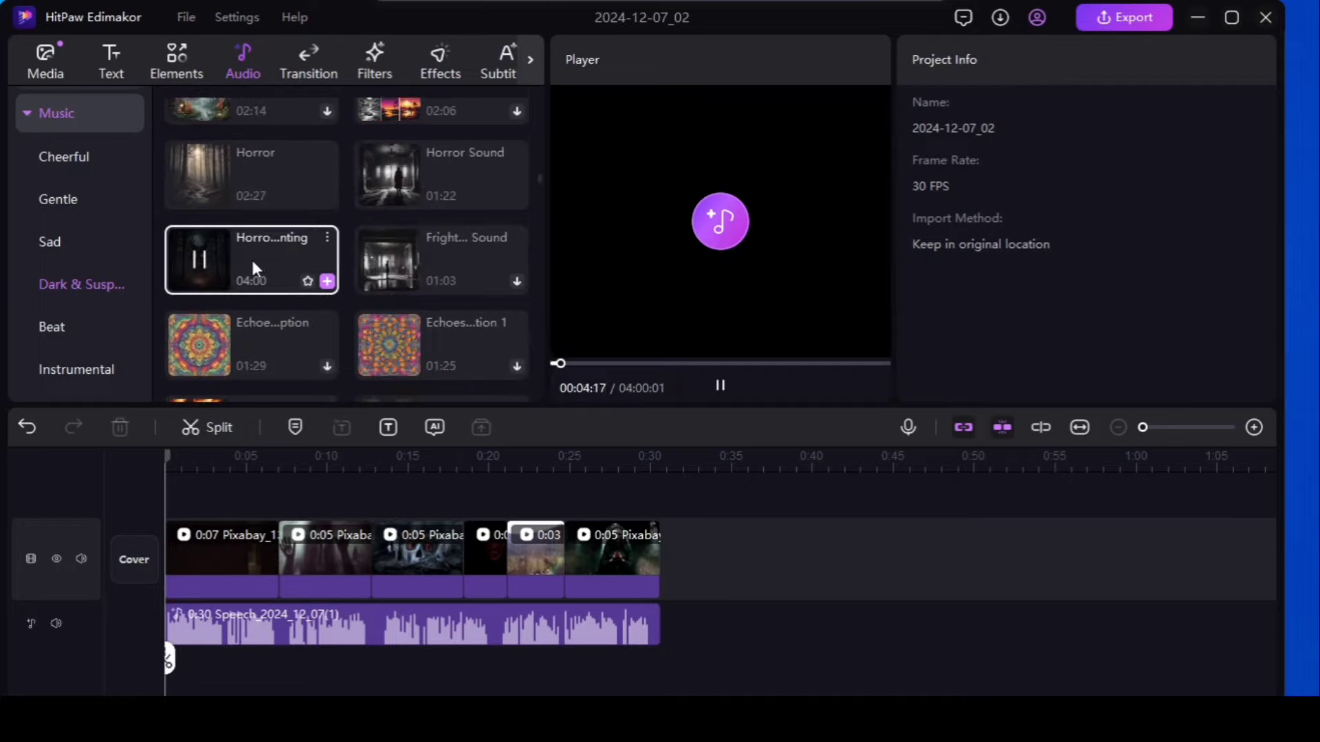
{"action": "left_click", "coordinate": [327, 281]}
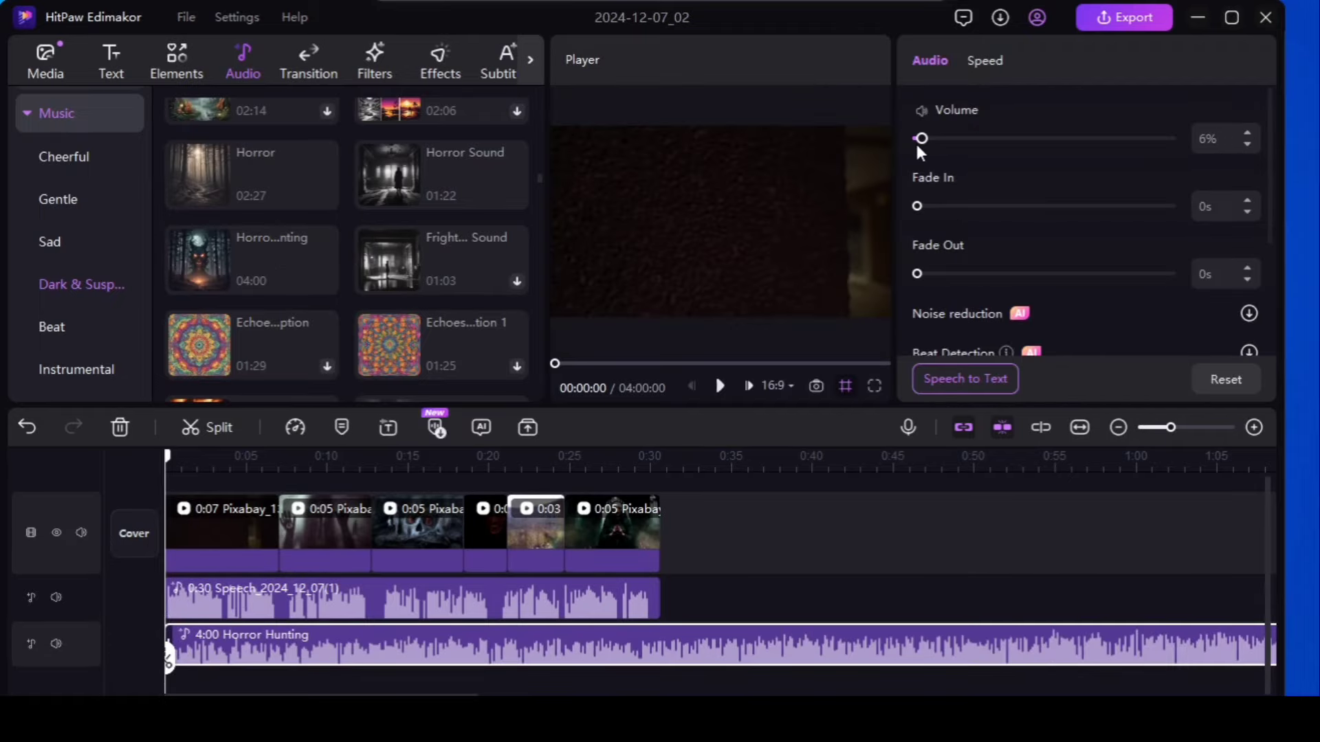
{"action": "left_click", "coordinate": [1246, 132]}
{"action": "left_click", "coordinate": [720, 386]}
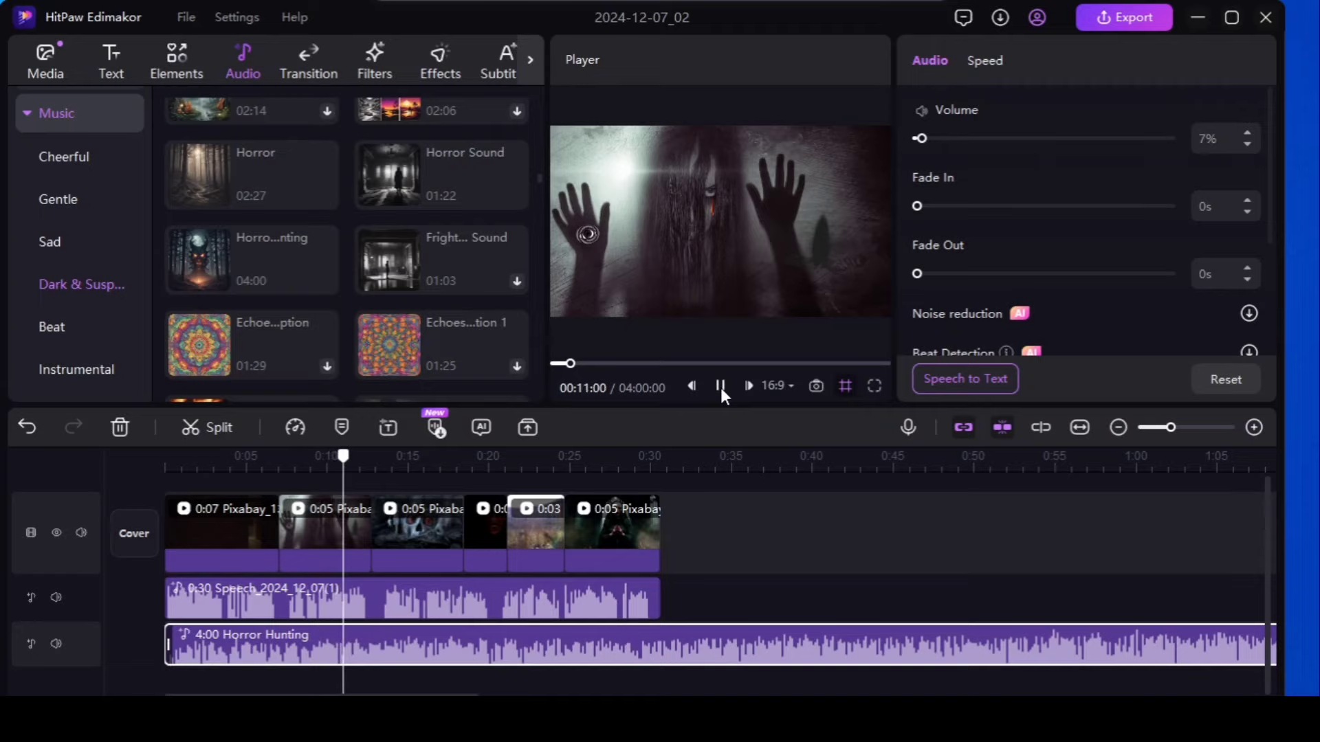
Split the Horror Hunting track at the end of the last video clip and delete the excess, returning the playhead to the start.
{"action": "left_click", "coordinate": [658, 460]}
{"action": "left_click_drag", "start_coordinate": [660, 659], "coordinate": [661, 657]}
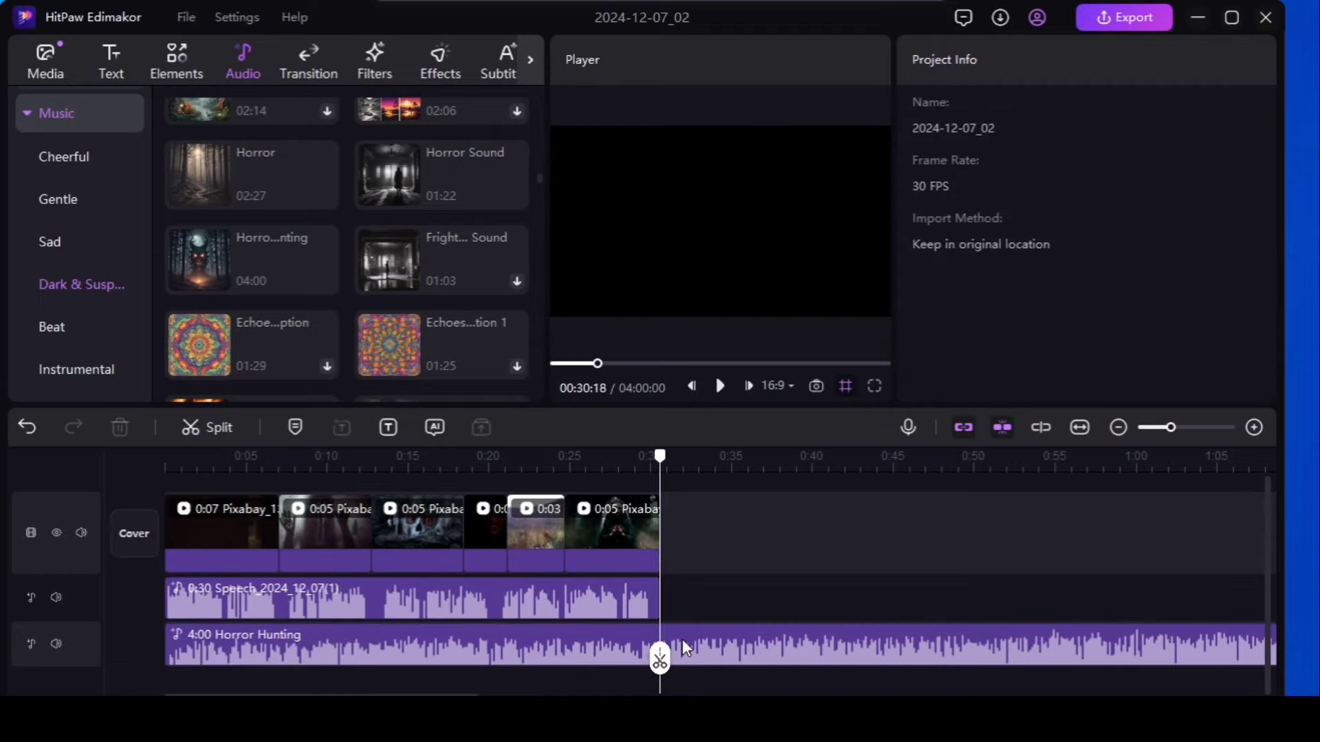
{"action": "left_click", "coordinate": [686, 647]}
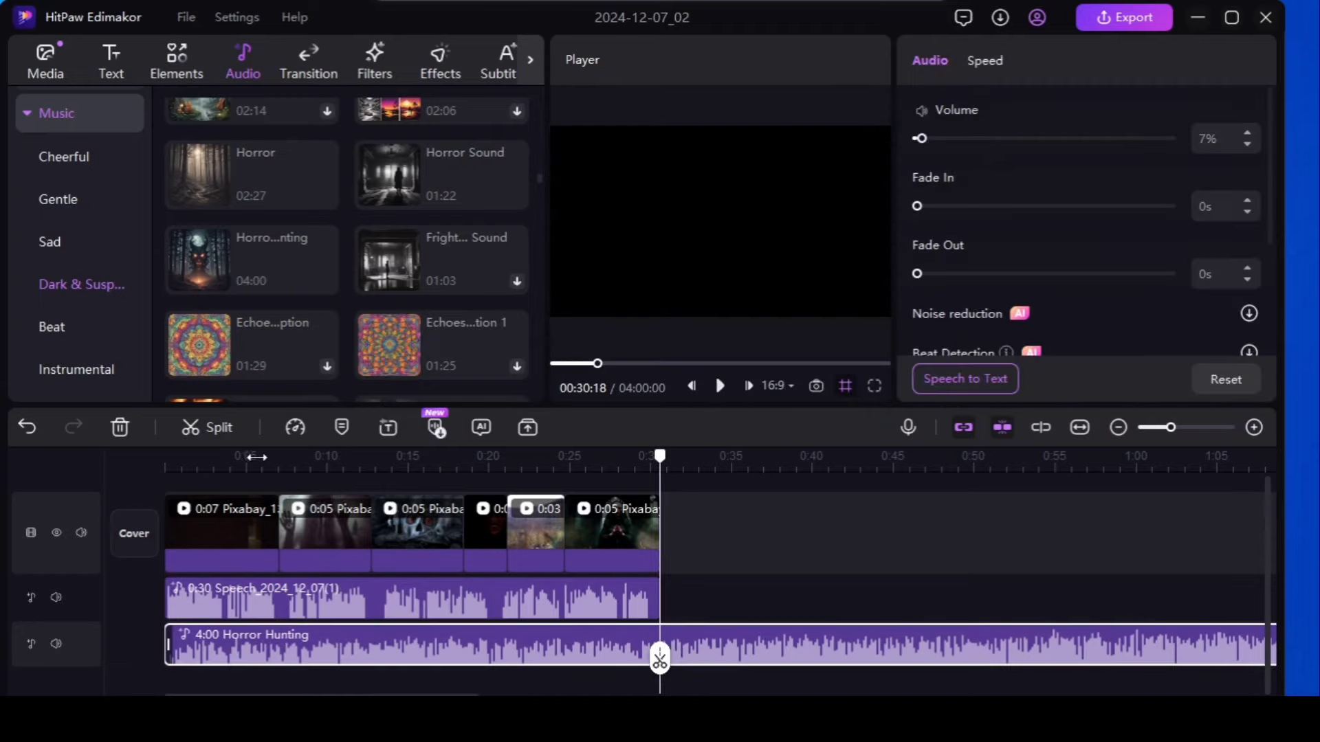
{"action": "left_click", "coordinate": [206, 424]}
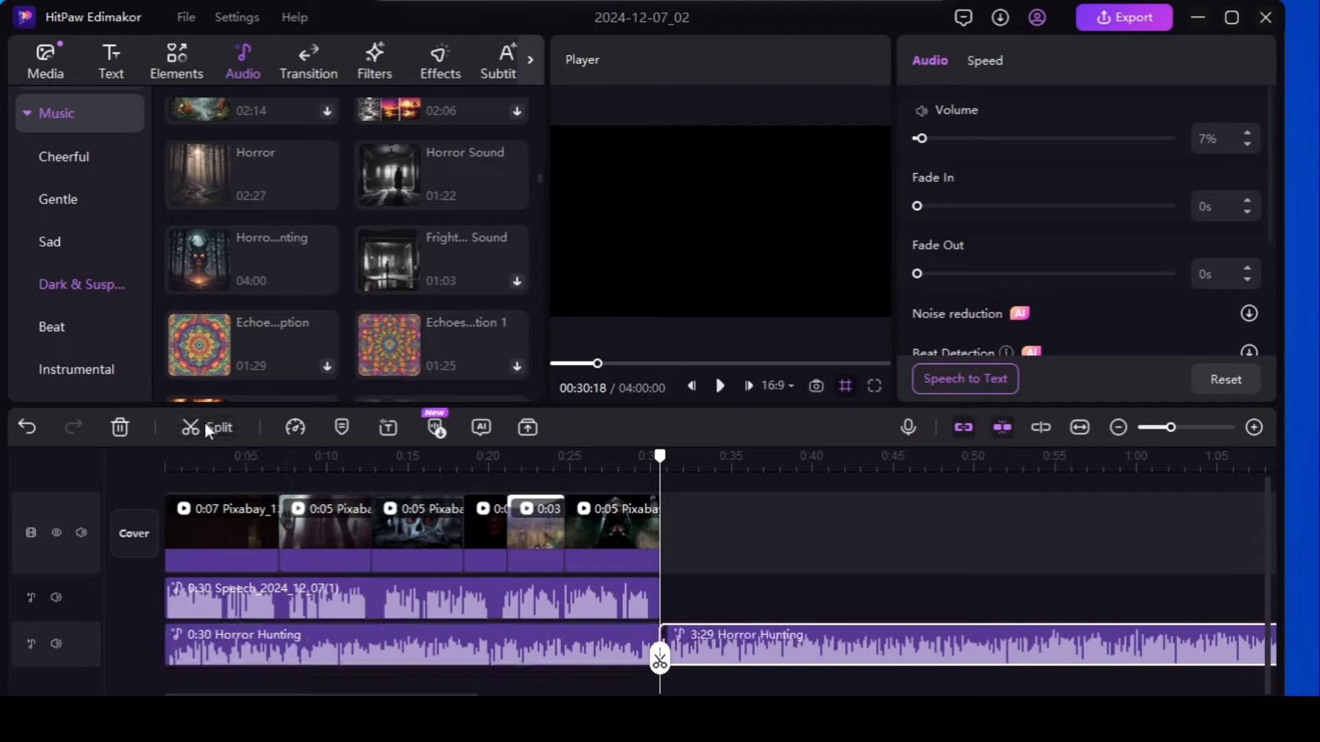
{"action": "left_click", "coordinate": [110, 428]}
{"action": "left_click_drag", "start_coordinate": [658, 664], "coordinate": [88, 660]}
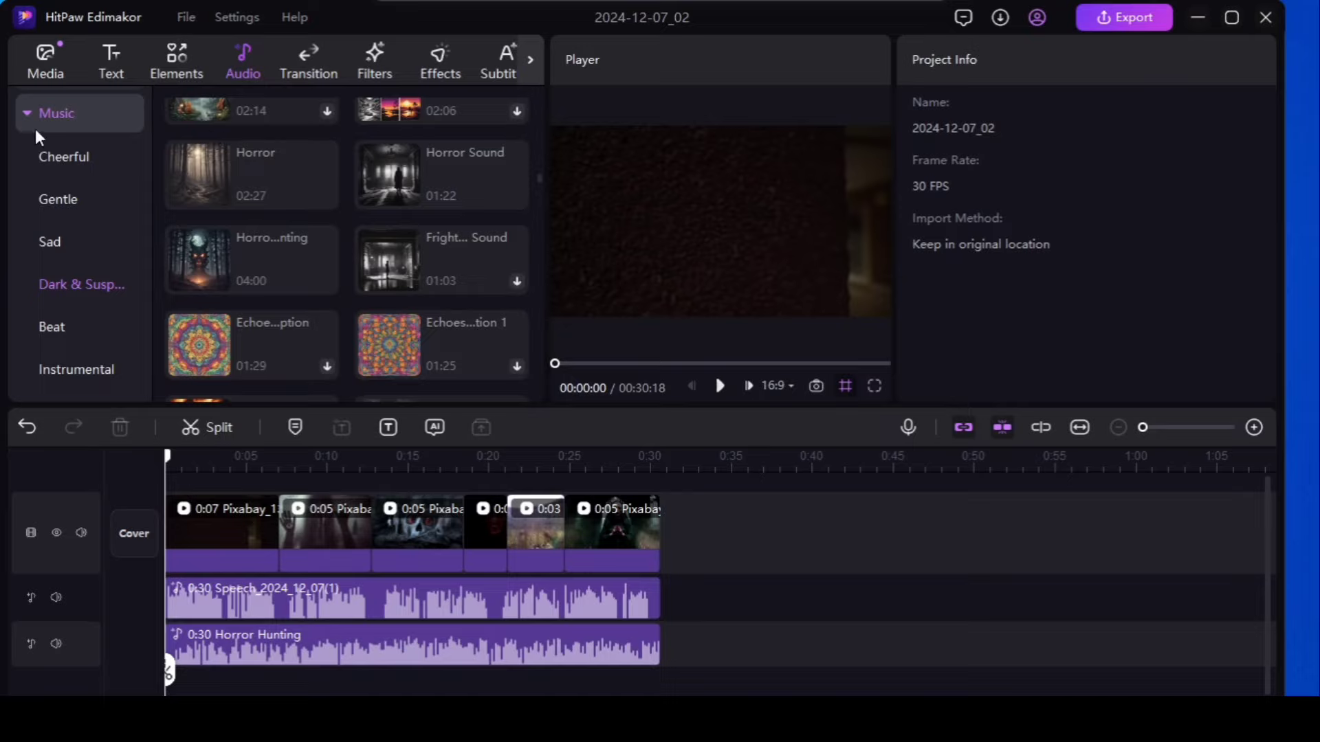
Browse the Nature sound effects in the audio library.
{"action": "scroll", "coordinate": [57, 167], "scroll_direction": "up", "scroll_amount": 3}
{"action": "left_click", "coordinate": [55, 196]}
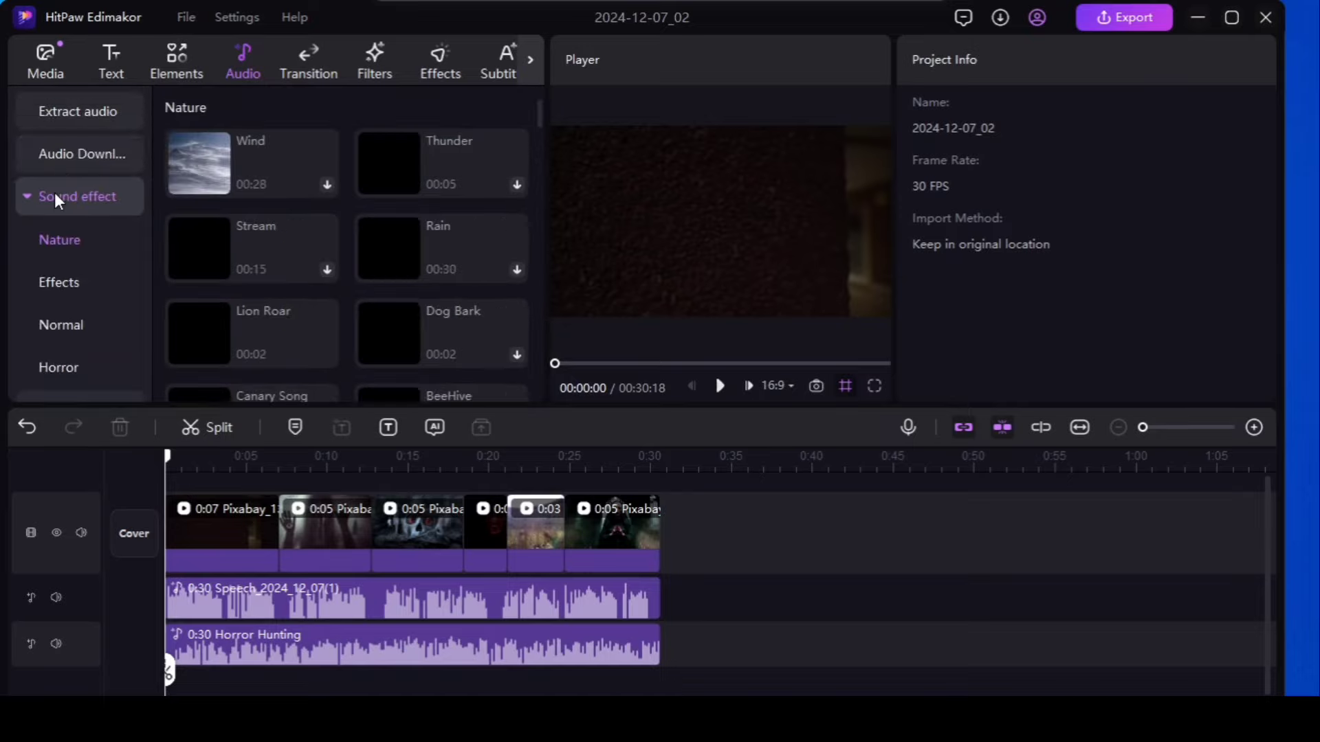
{"action": "scroll", "coordinate": [285, 201], "scroll_direction": "down", "scroll_amount": 6}
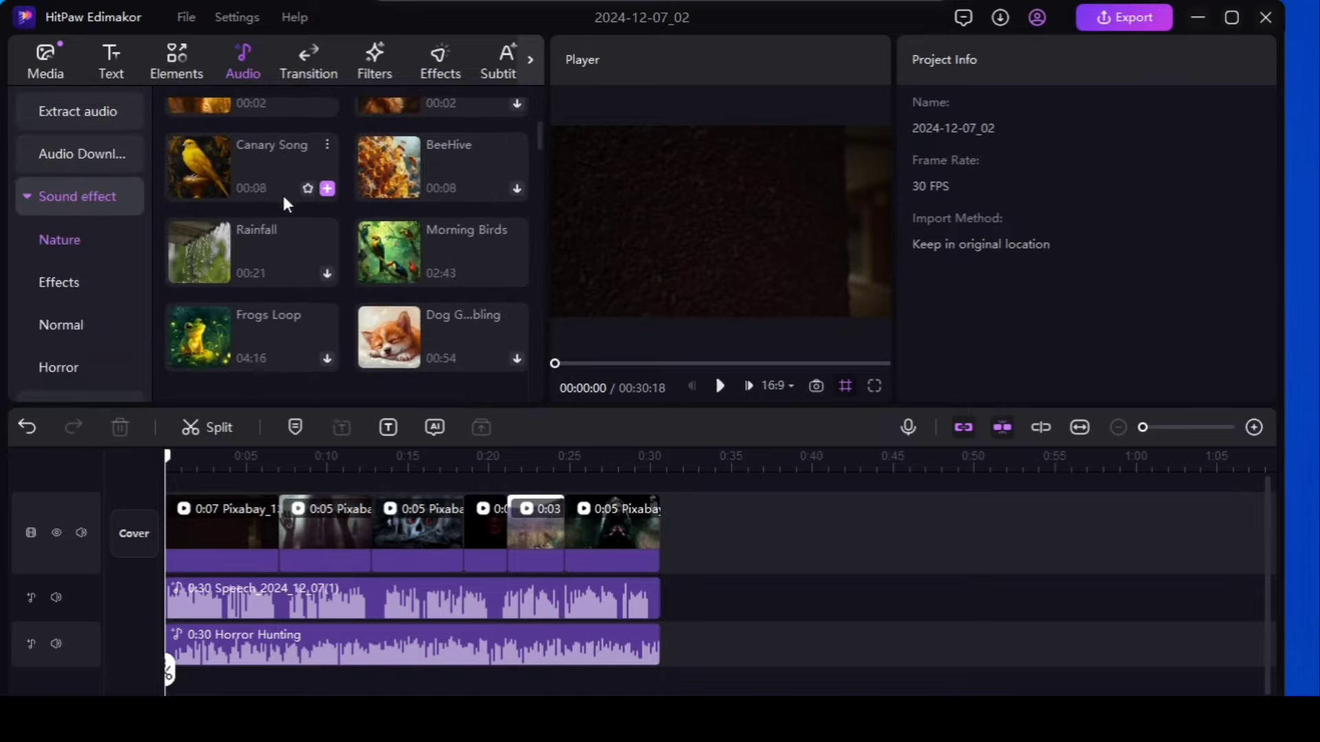
{"action": "scroll", "coordinate": [279, 196], "scroll_direction": "up", "scroll_amount": 6}
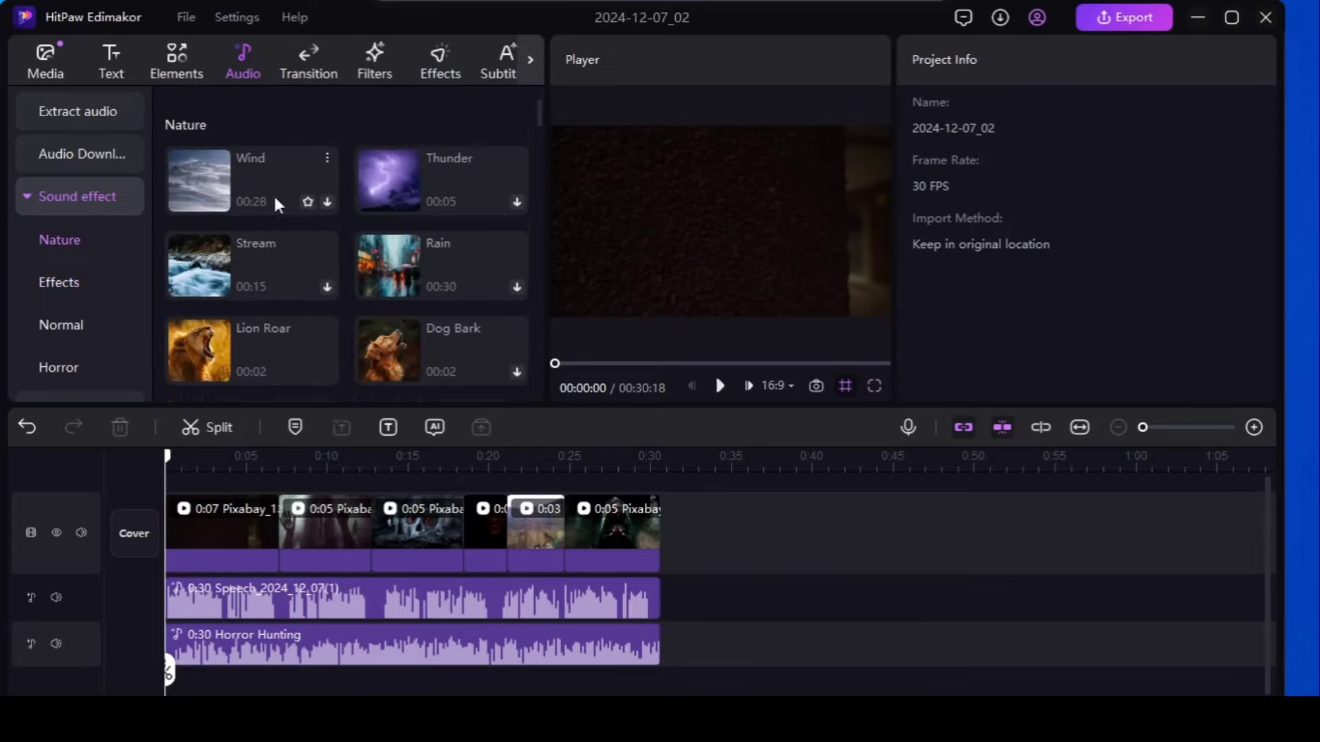
{"action": "scroll", "coordinate": [245, 207], "scroll_direction": "down", "scroll_amount": 3}
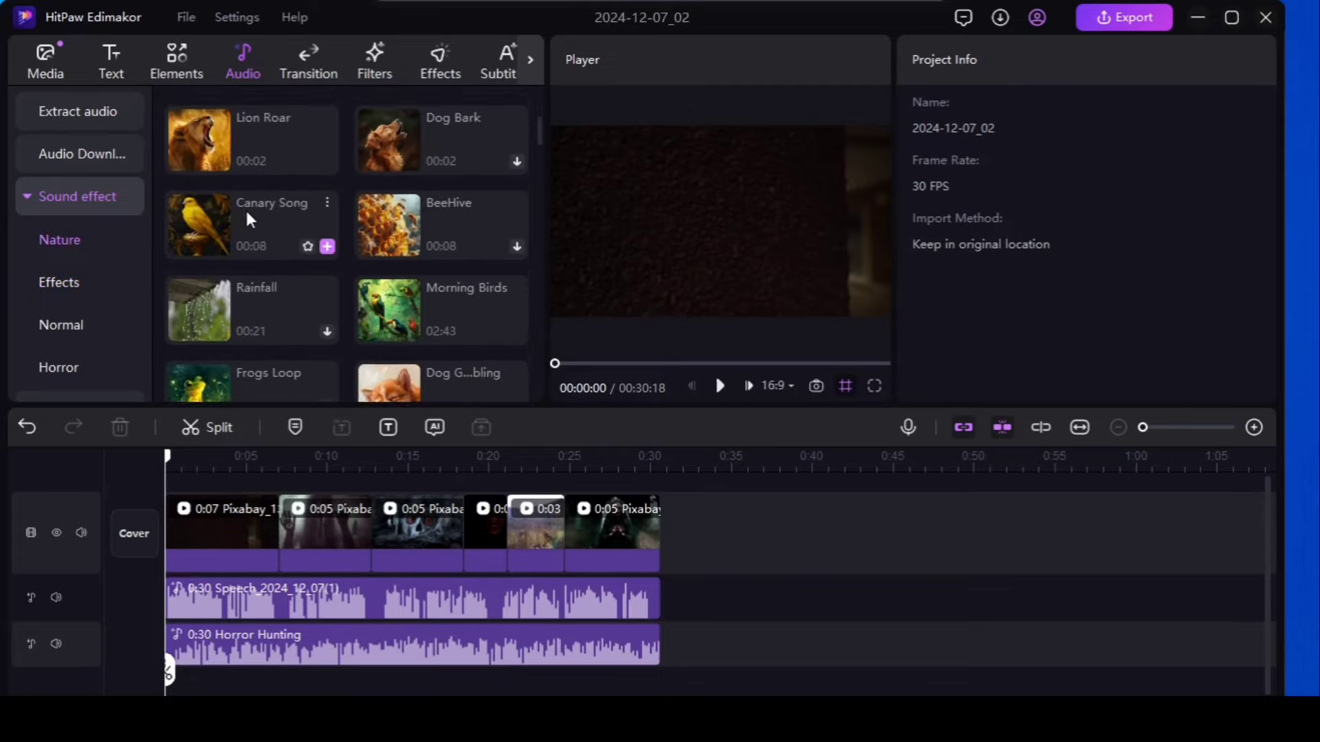
{"action": "scroll", "coordinate": [72, 302], "scroll_direction": "down", "scroll_amount": 1}
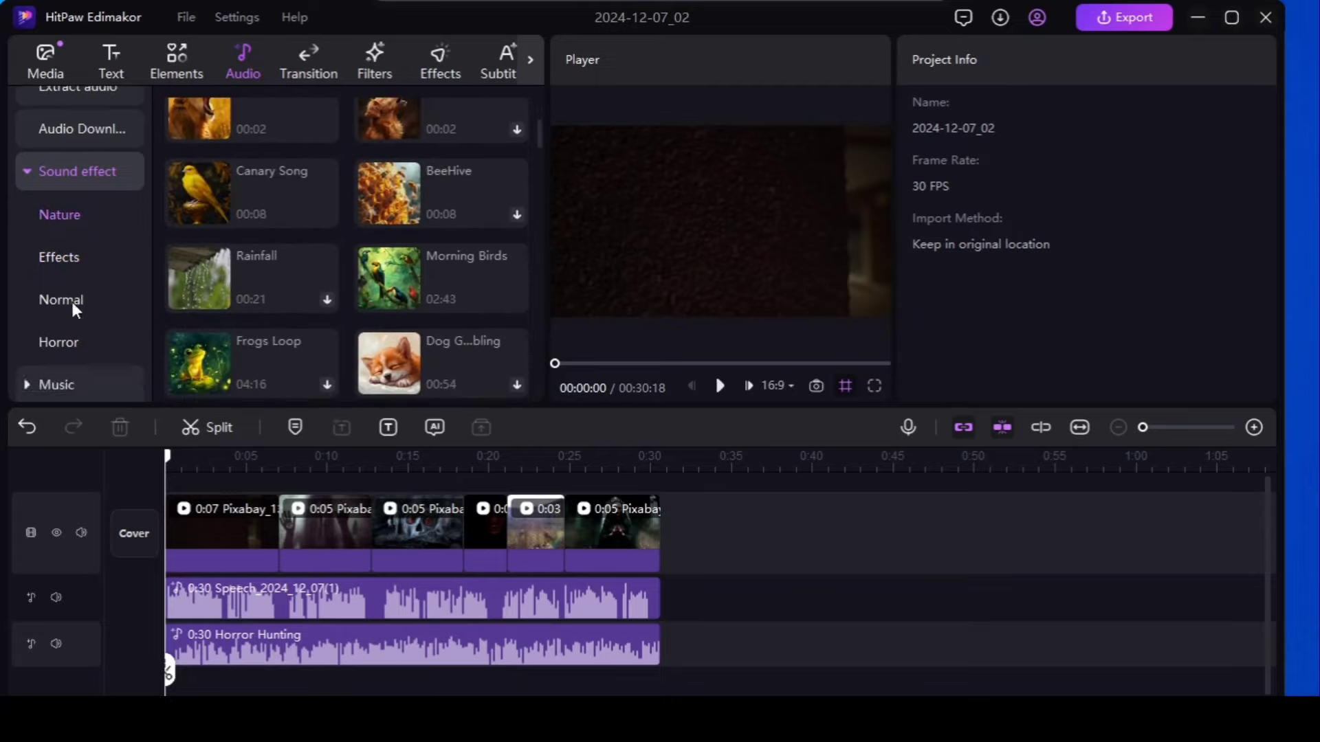
Look through the Horror sound effects in the audio library from the first to the last one.
{"action": "left_click", "coordinate": [65, 338]}
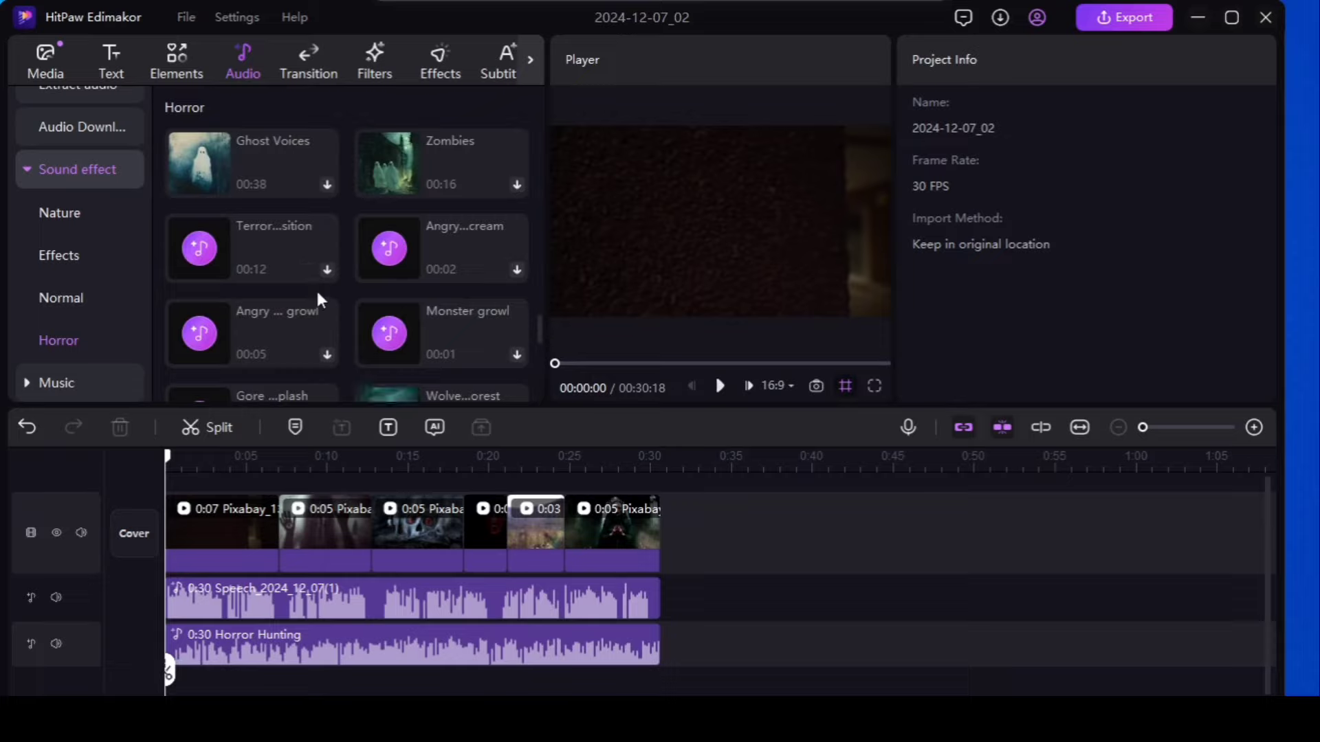
{"action": "scroll", "coordinate": [291, 265], "scroll_direction": "down", "scroll_amount": 3}
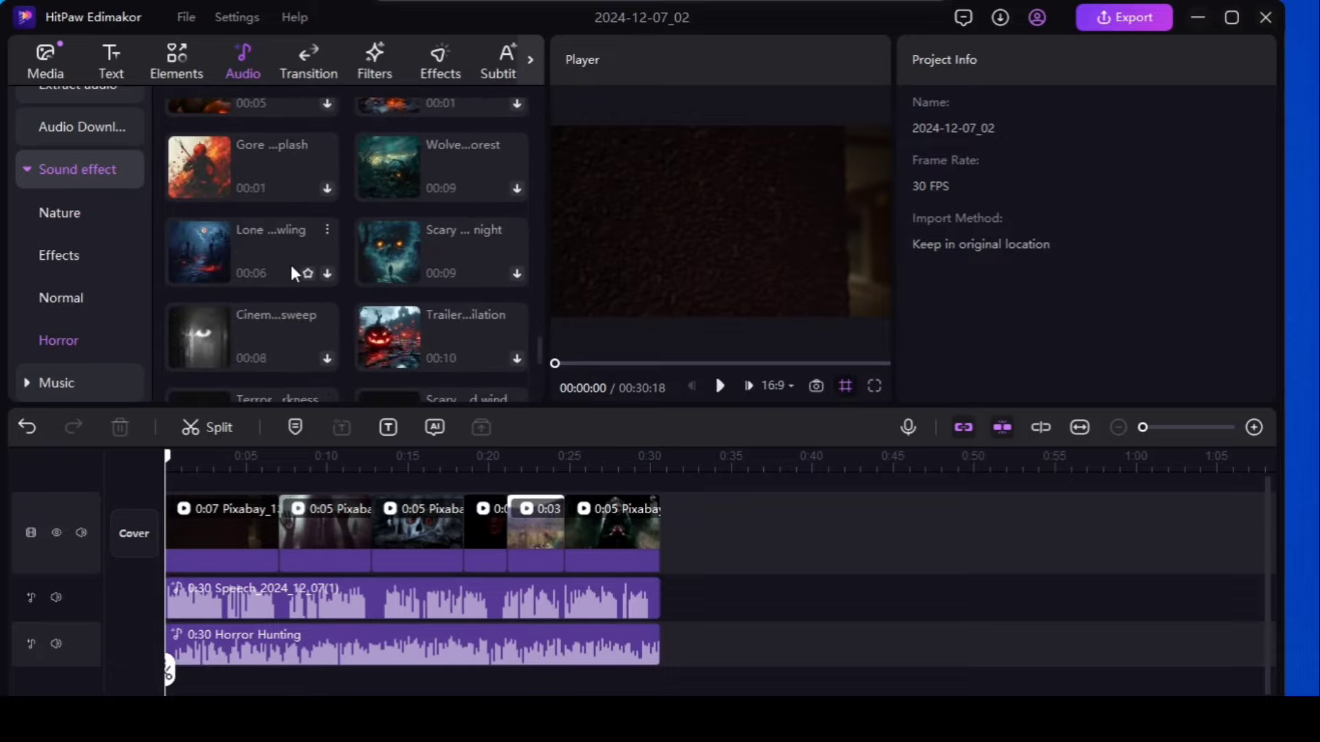
{"action": "scroll", "coordinate": [291, 267], "scroll_direction": "down", "scroll_amount": 3}
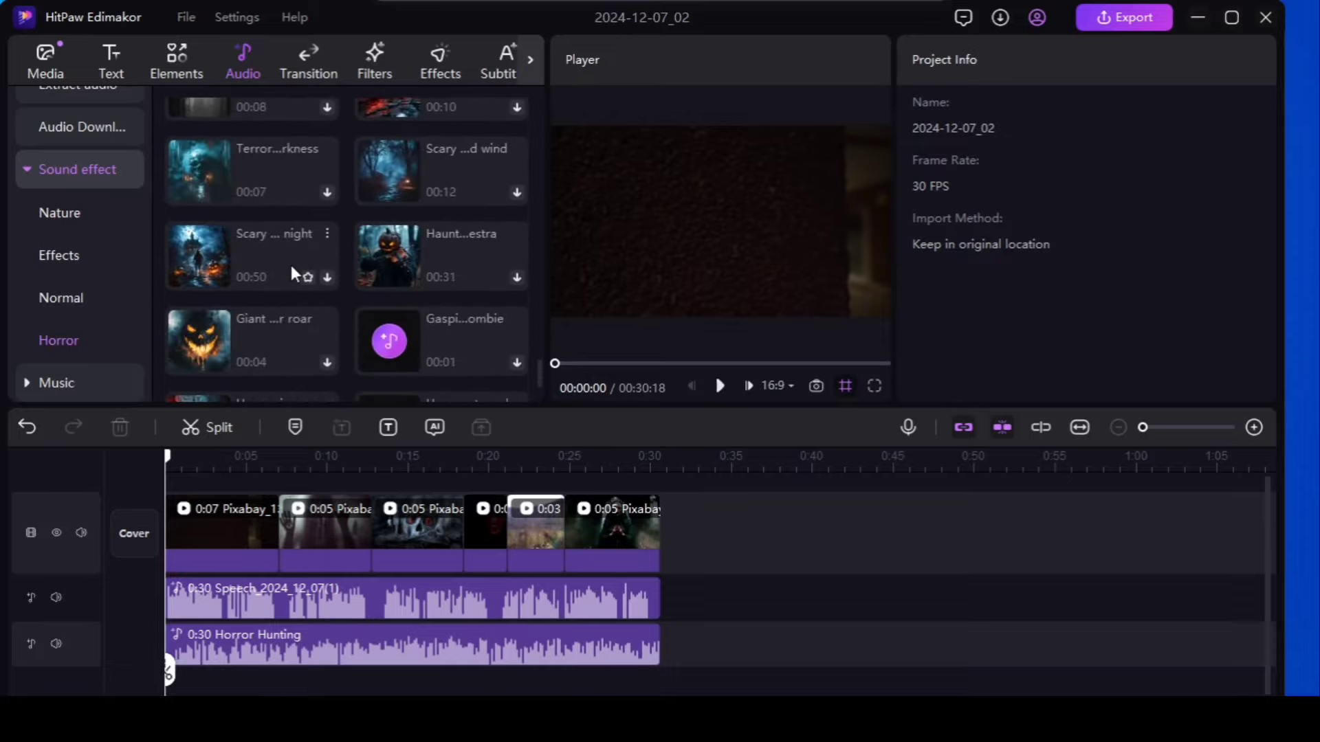
{"action": "scroll", "coordinate": [291, 266], "scroll_direction": "down", "scroll_amount": 2}
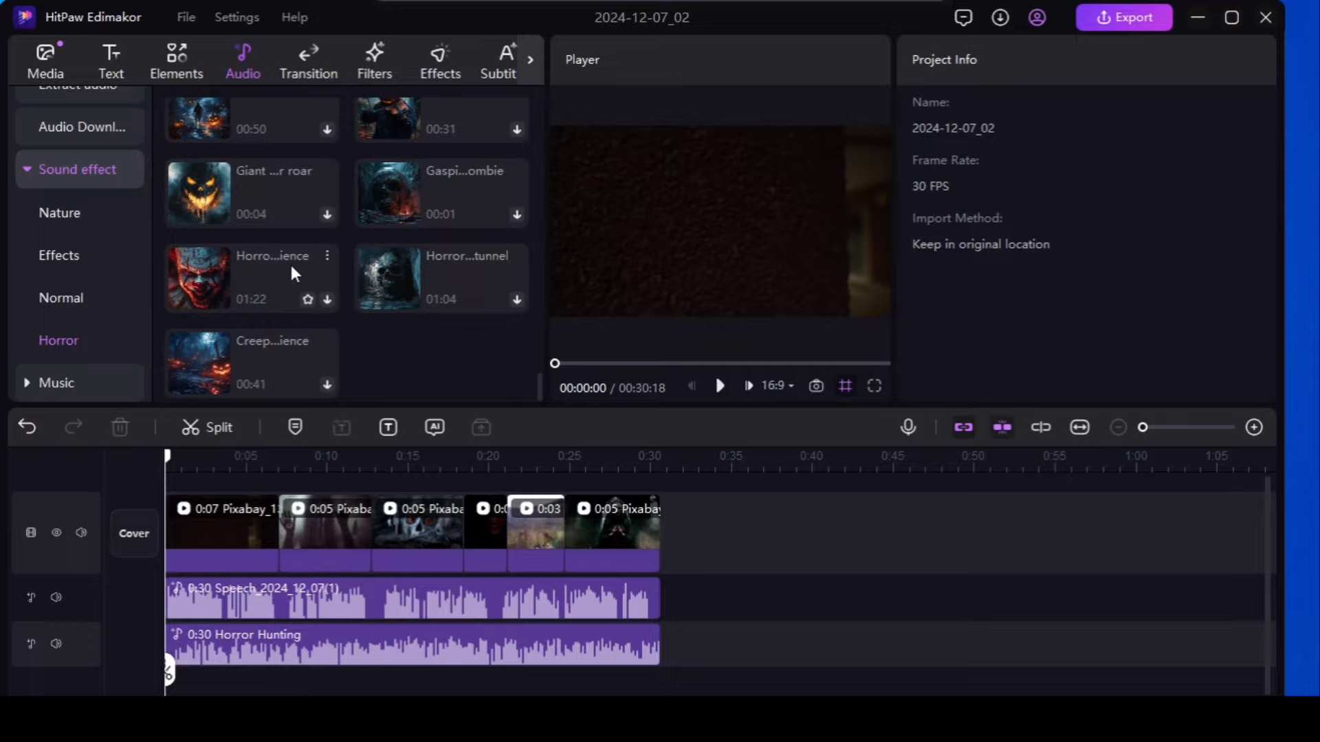
{"action": "scroll", "coordinate": [290, 262], "scroll_direction": "up", "scroll_amount": 9}
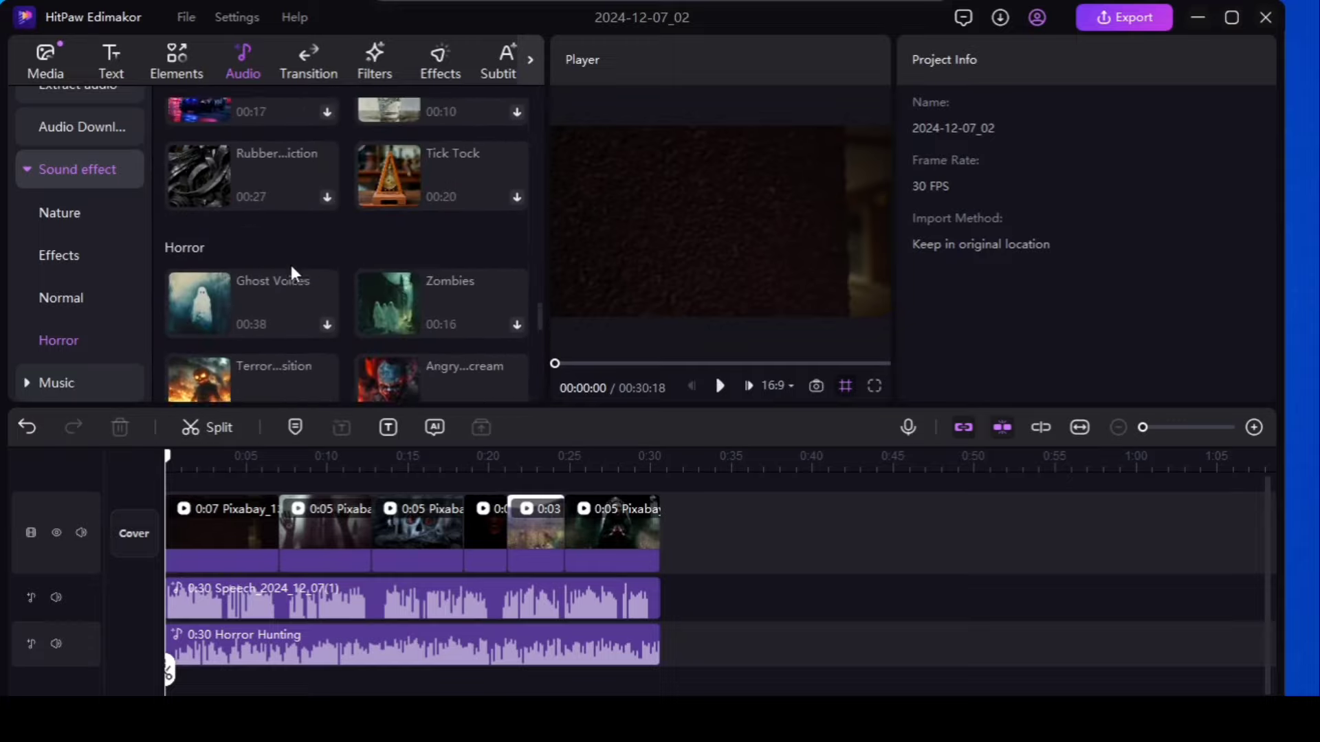
{"action": "scroll", "coordinate": [290, 261], "scroll_direction": "up", "scroll_amount": 2}
{"action": "scroll", "coordinate": [275, 289], "scroll_direction": "down", "scroll_amount": 5}
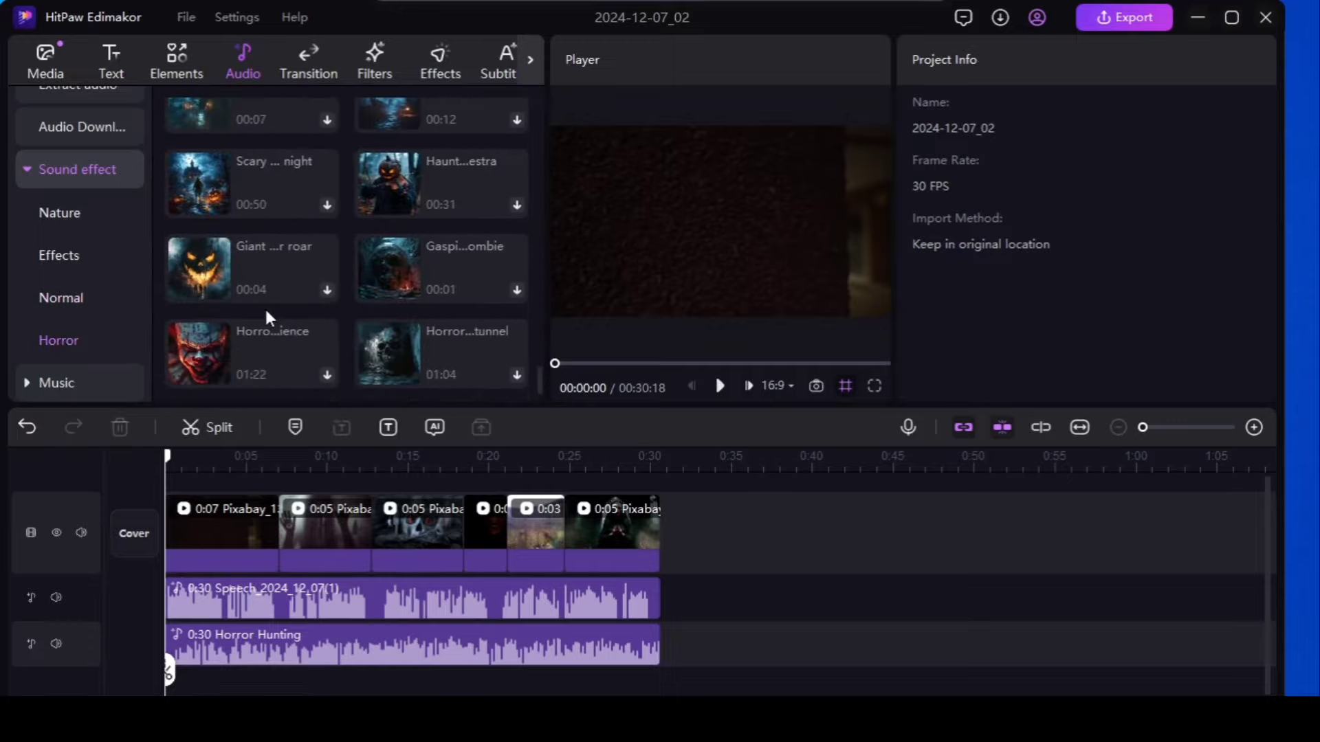
{"action": "scroll", "coordinate": [263, 307], "scroll_direction": "up", "scroll_amount": 4}
Browse the transitions in the Trending, Basic, Slideshow, Motion, Effects and 3D categories for use between the video clips.
{"action": "left_click", "coordinate": [308, 50]}
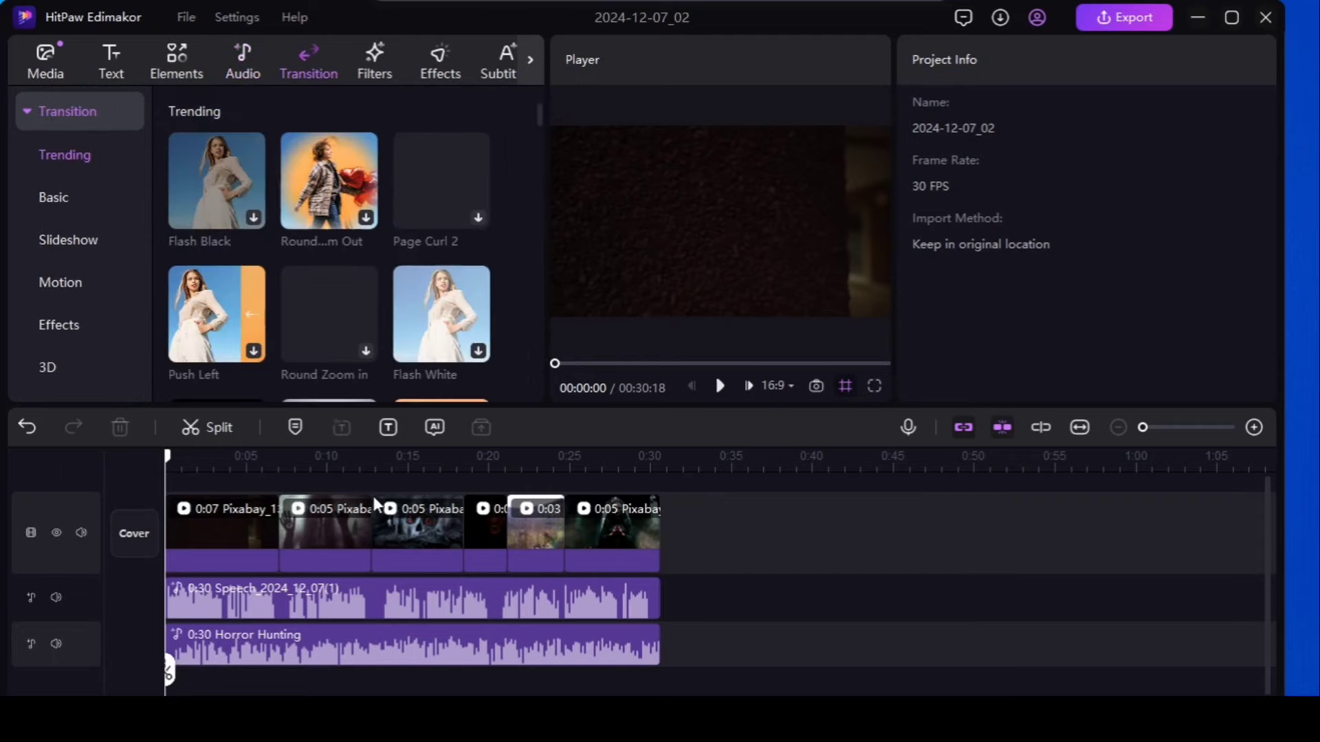
{"action": "left_click", "coordinate": [281, 533]}
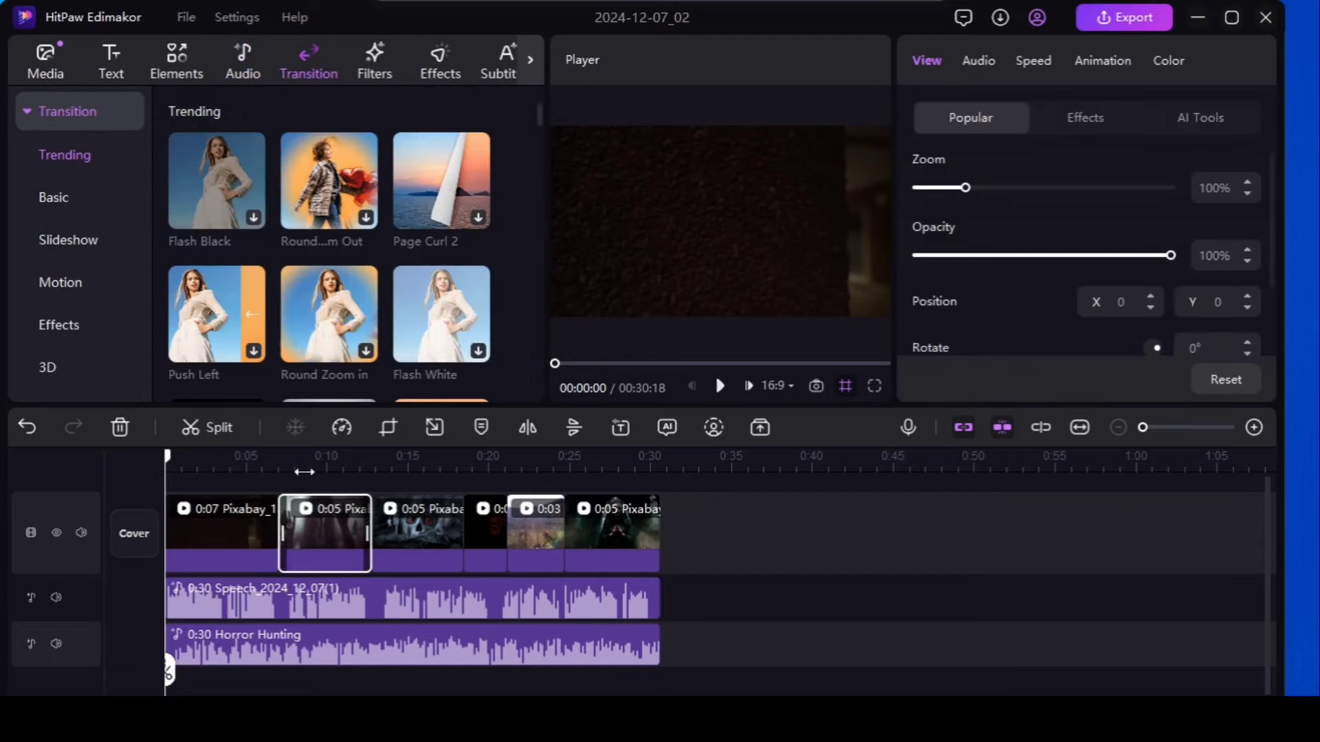
{"action": "left_click", "coordinate": [261, 514]}
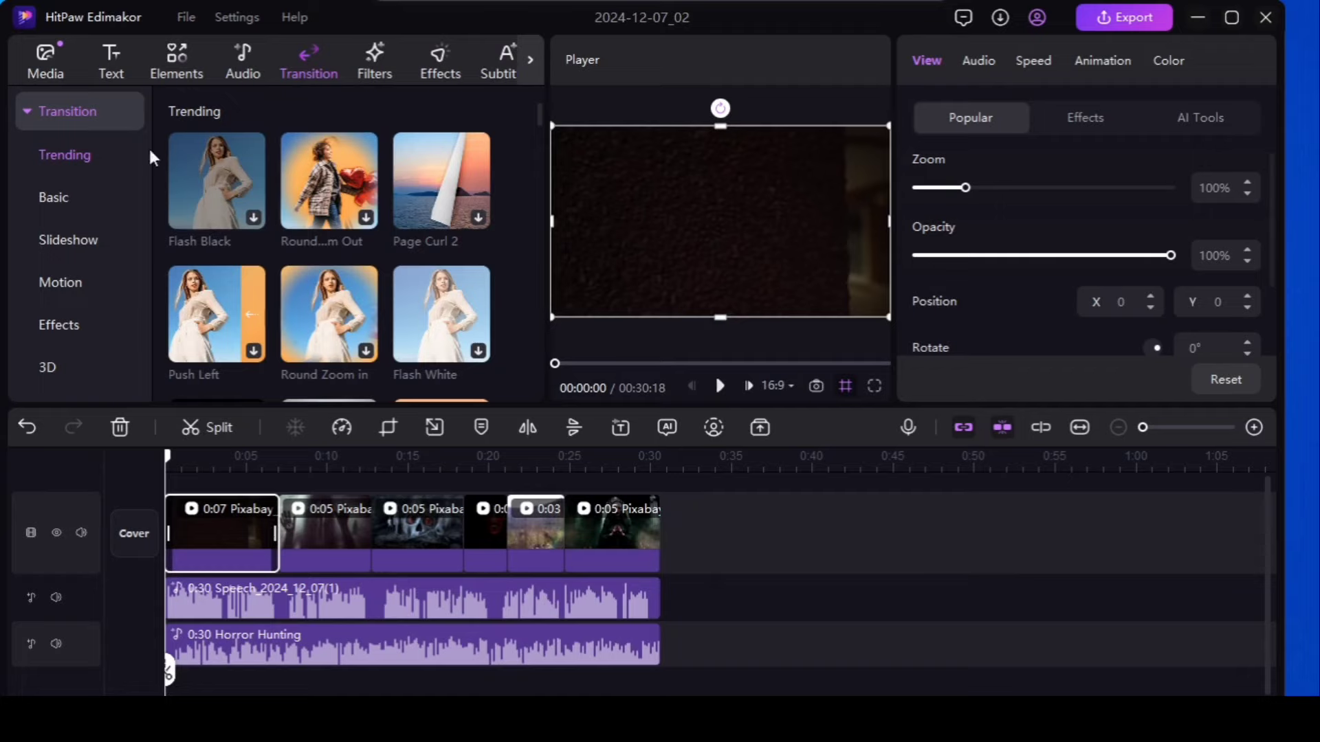
{"action": "left_click", "coordinate": [66, 196]}
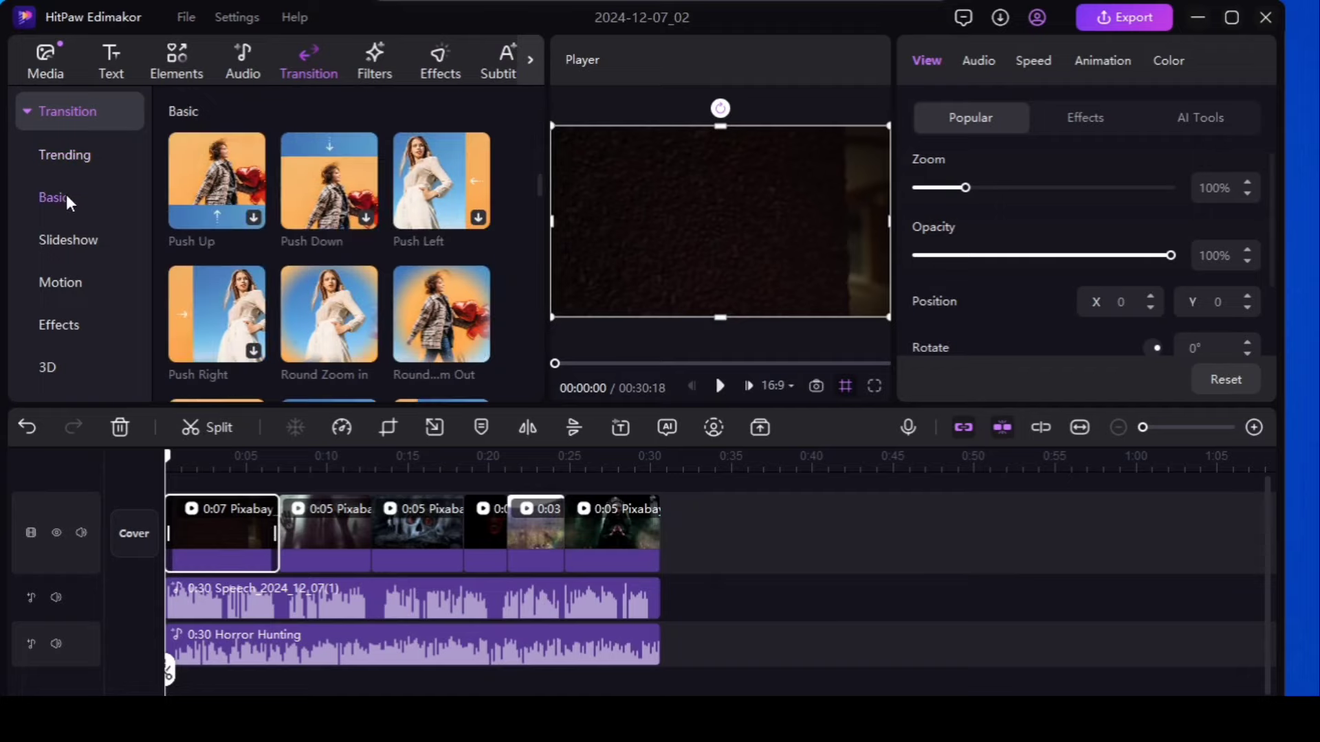
{"action": "left_click", "coordinate": [69, 240]}
{"action": "left_click", "coordinate": [69, 288]}
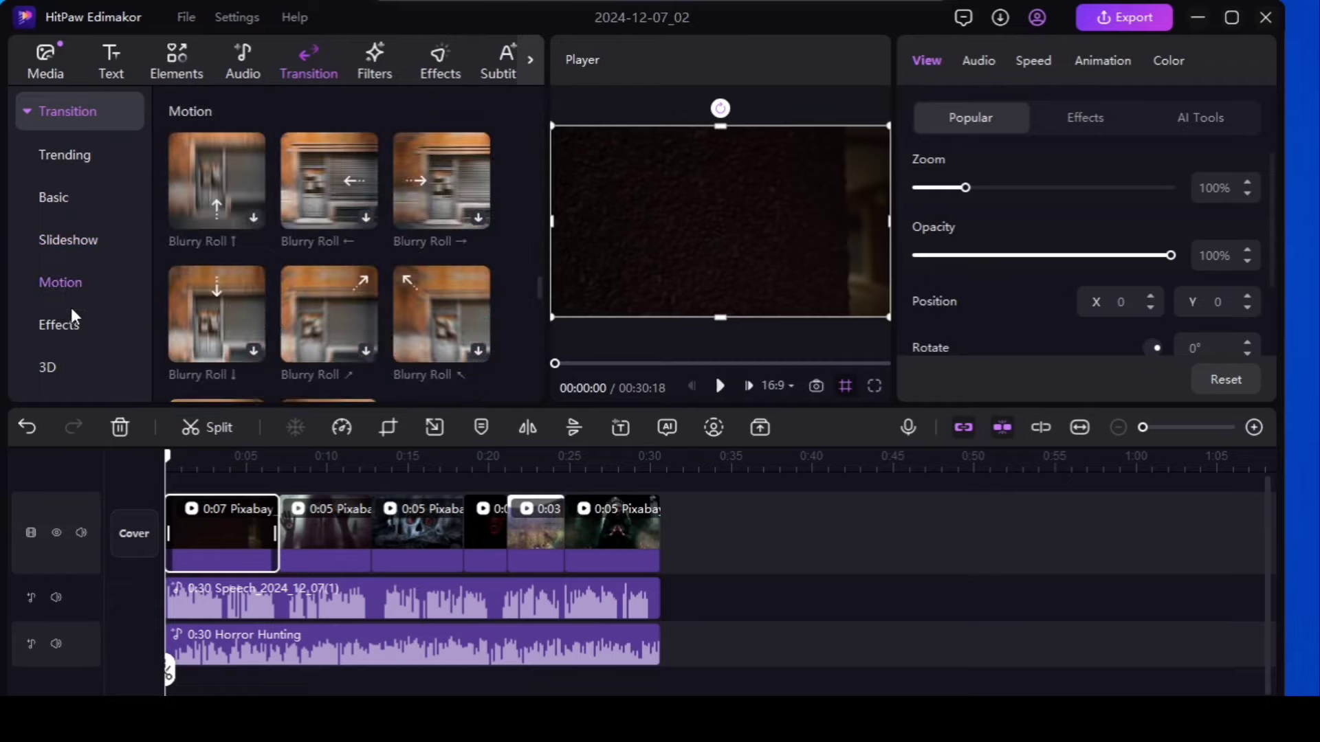
{"action": "left_click", "coordinate": [65, 324]}
{"action": "left_click", "coordinate": [46, 366]}
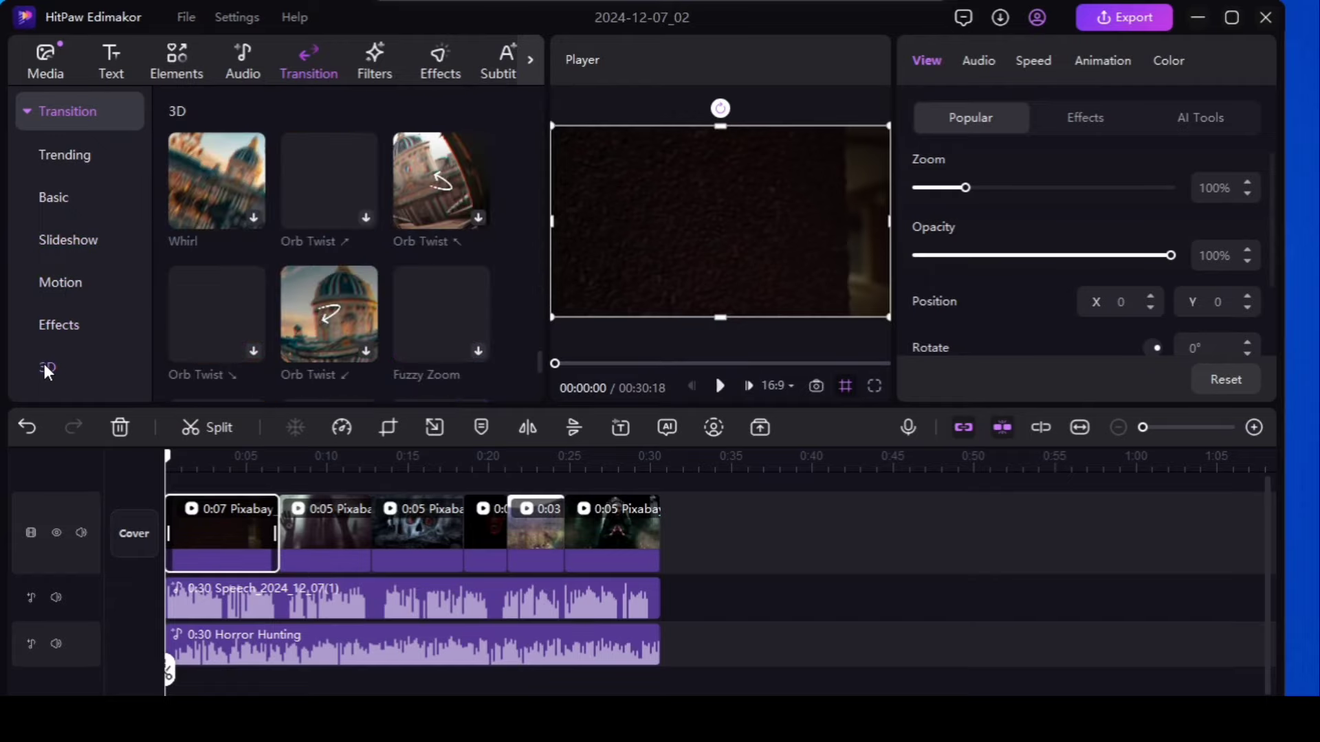
{"action": "scroll", "coordinate": [323, 207], "scroll_direction": "down", "scroll_amount": 3}
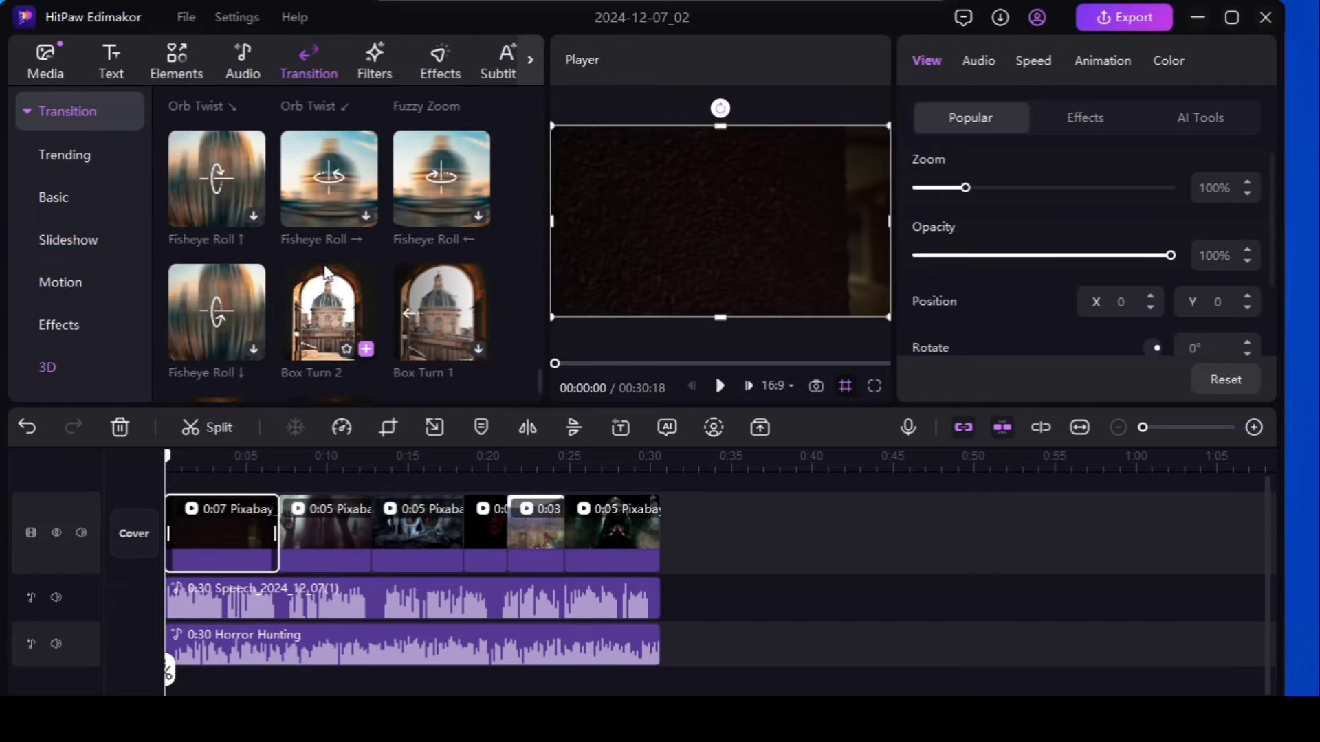
Browse the trending, Night Scene, Artistic and Cameras filters for the video clips.
{"action": "left_click", "coordinate": [379, 63]}
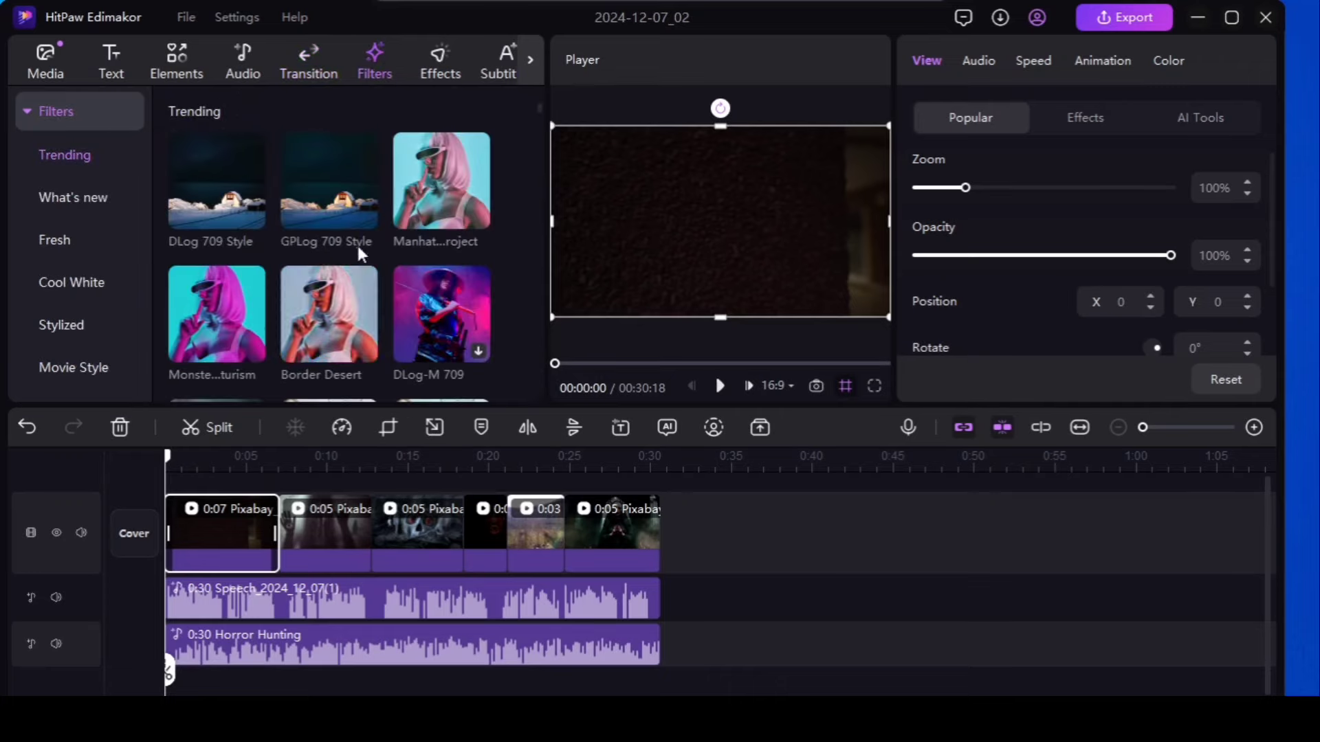
{"action": "scroll", "coordinate": [88, 244], "scroll_direction": "down", "scroll_amount": 7}
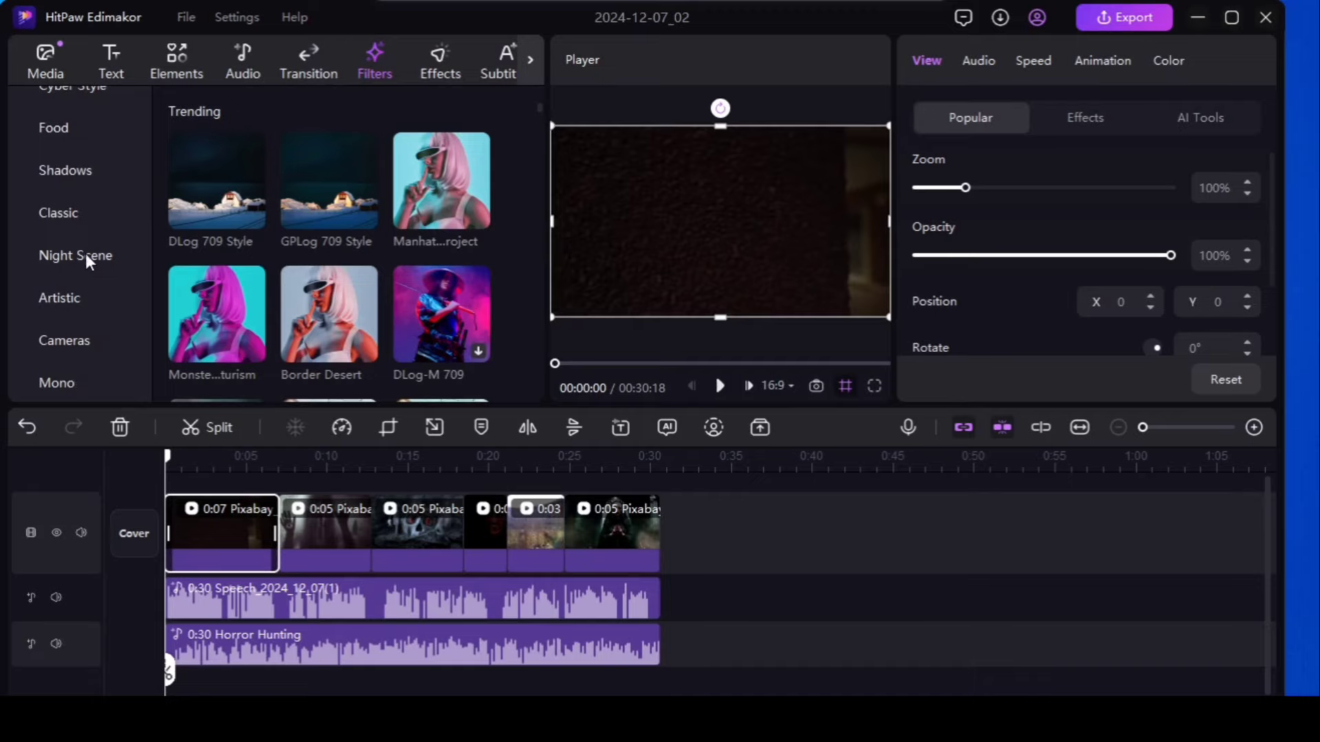
{"action": "left_click", "coordinate": [86, 257]}
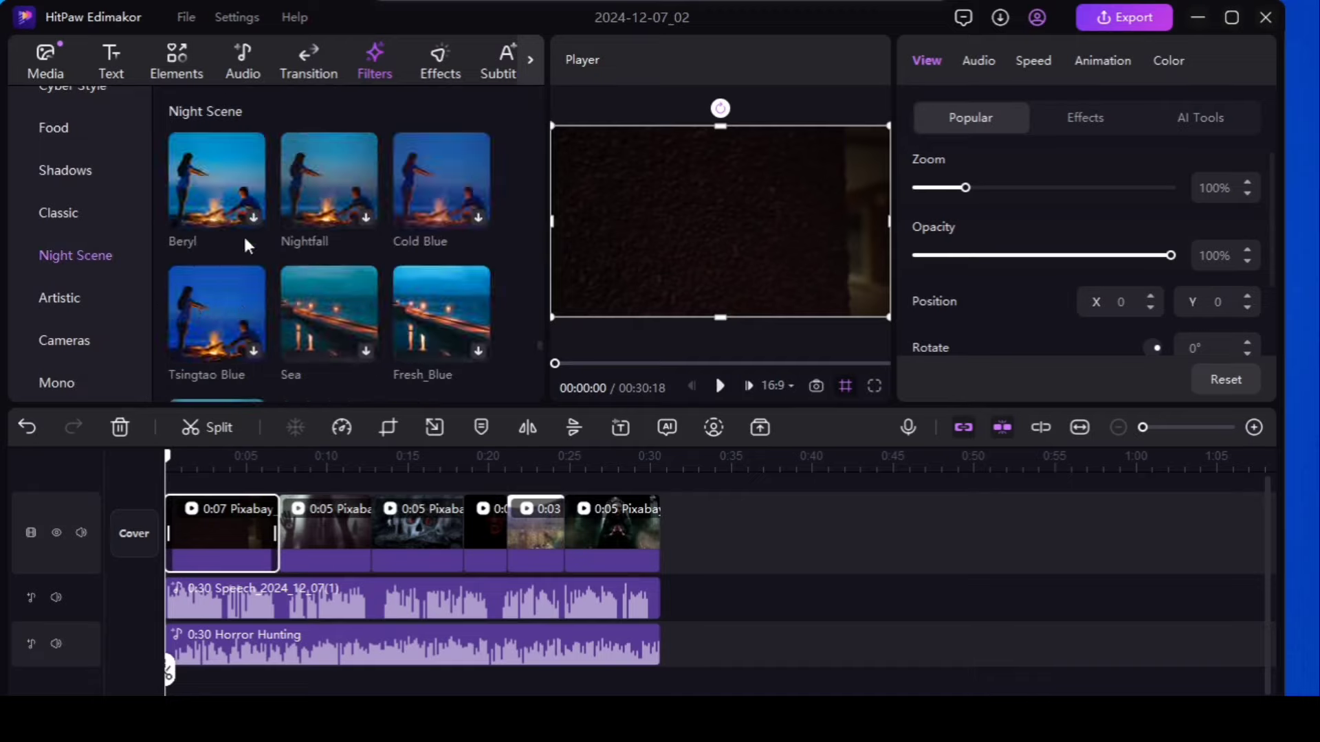
{"action": "left_click", "coordinate": [59, 299]}
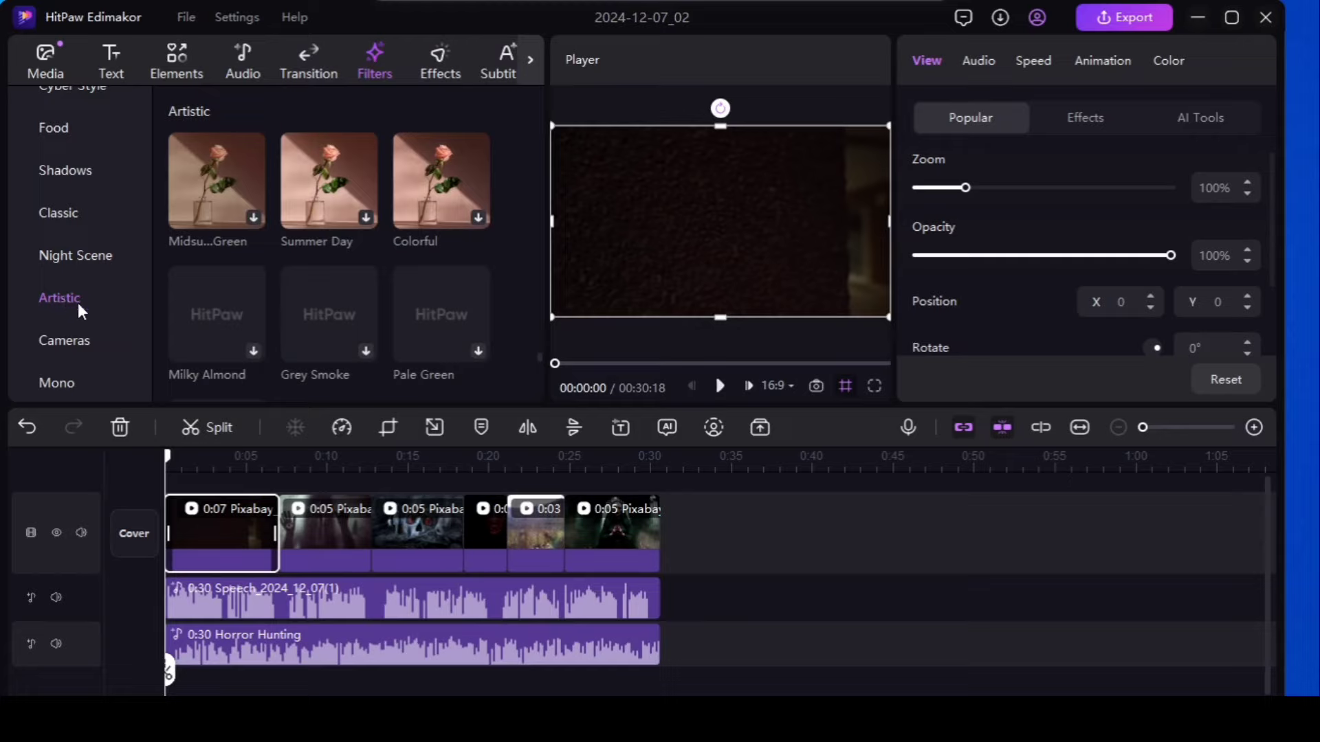
{"action": "left_click", "coordinate": [72, 339]}
{"action": "scroll", "coordinate": [64, 274], "scroll_direction": "up", "scroll_amount": 6}
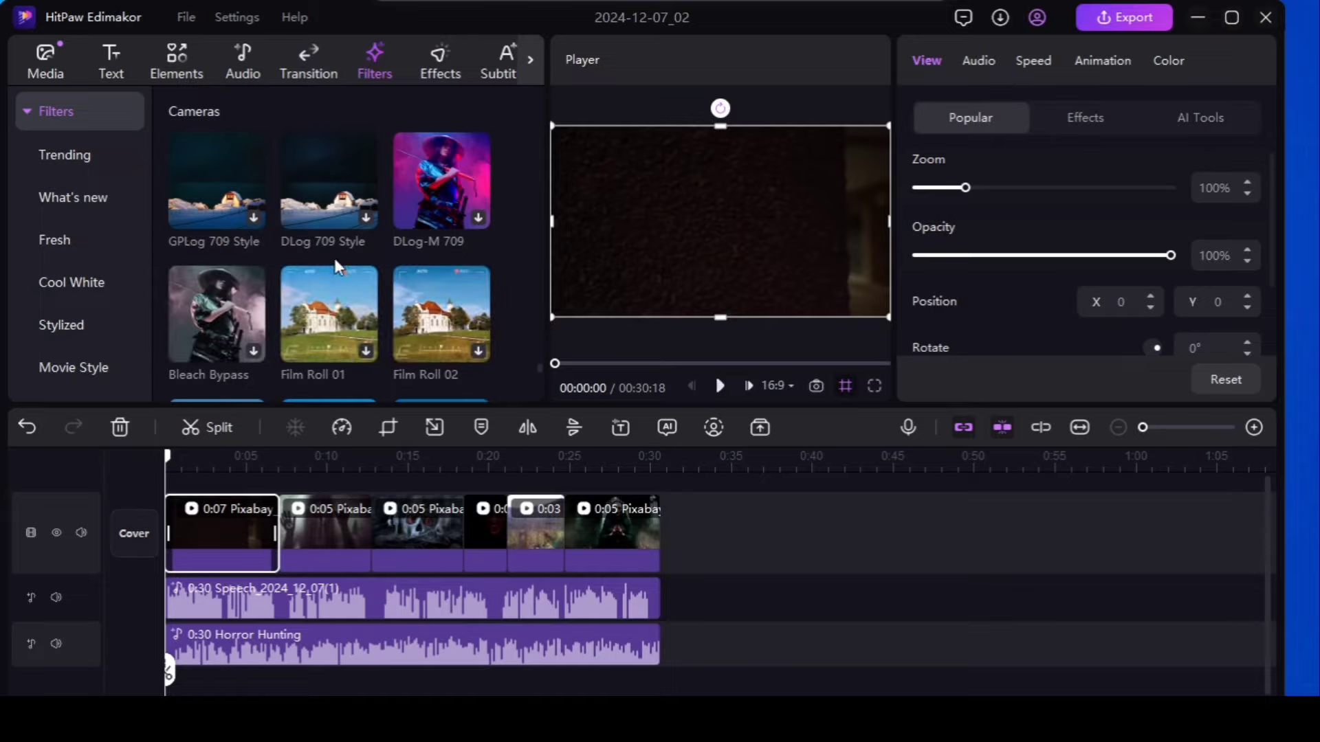
{"action": "scroll", "coordinate": [337, 259], "scroll_direction": "down", "scroll_amount": 3}
{"action": "scroll", "coordinate": [336, 259], "scroll_direction": "down", "scroll_amount": 1}
{"action": "scroll", "coordinate": [336, 259], "scroll_direction": "down", "scroll_amount": 5}
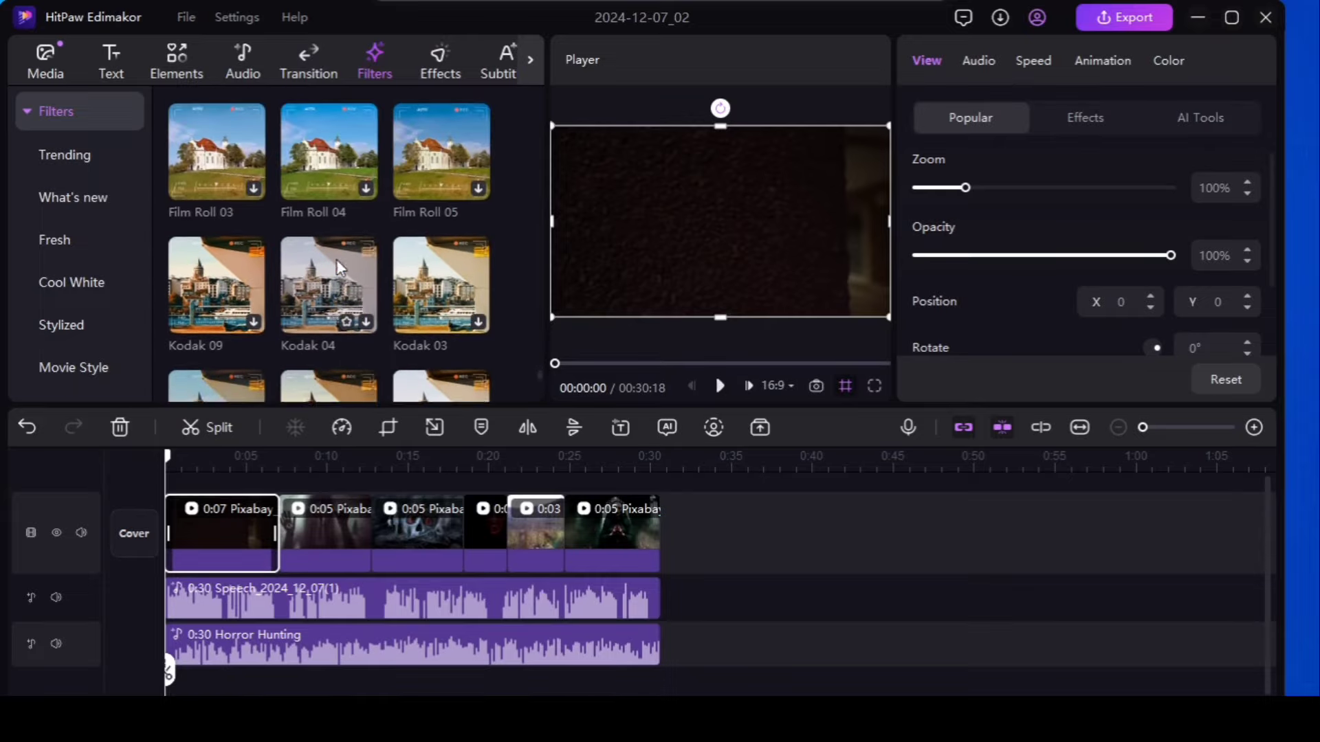
Look through the trending video effects and preview the Burr effect on the footage.
{"action": "left_click", "coordinate": [441, 68]}
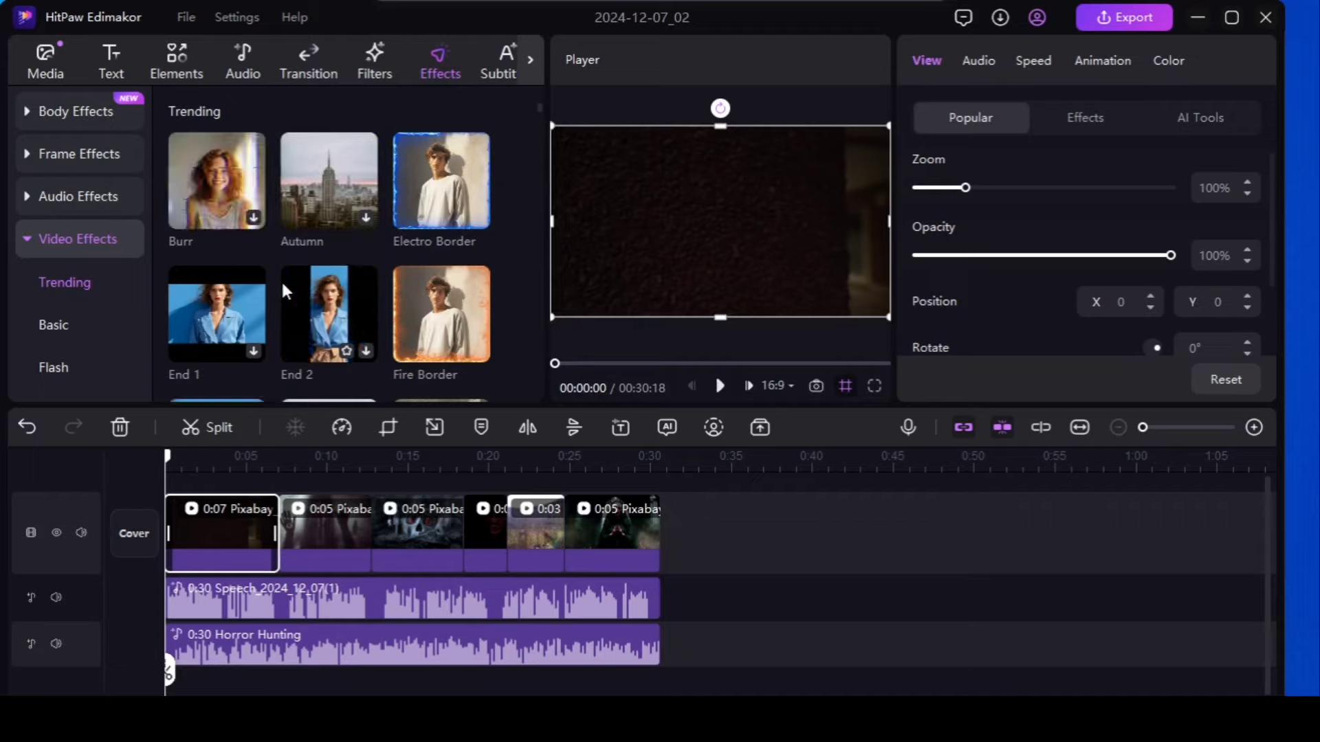
{"action": "scroll", "coordinate": [282, 284], "scroll_direction": "down", "scroll_amount": 2}
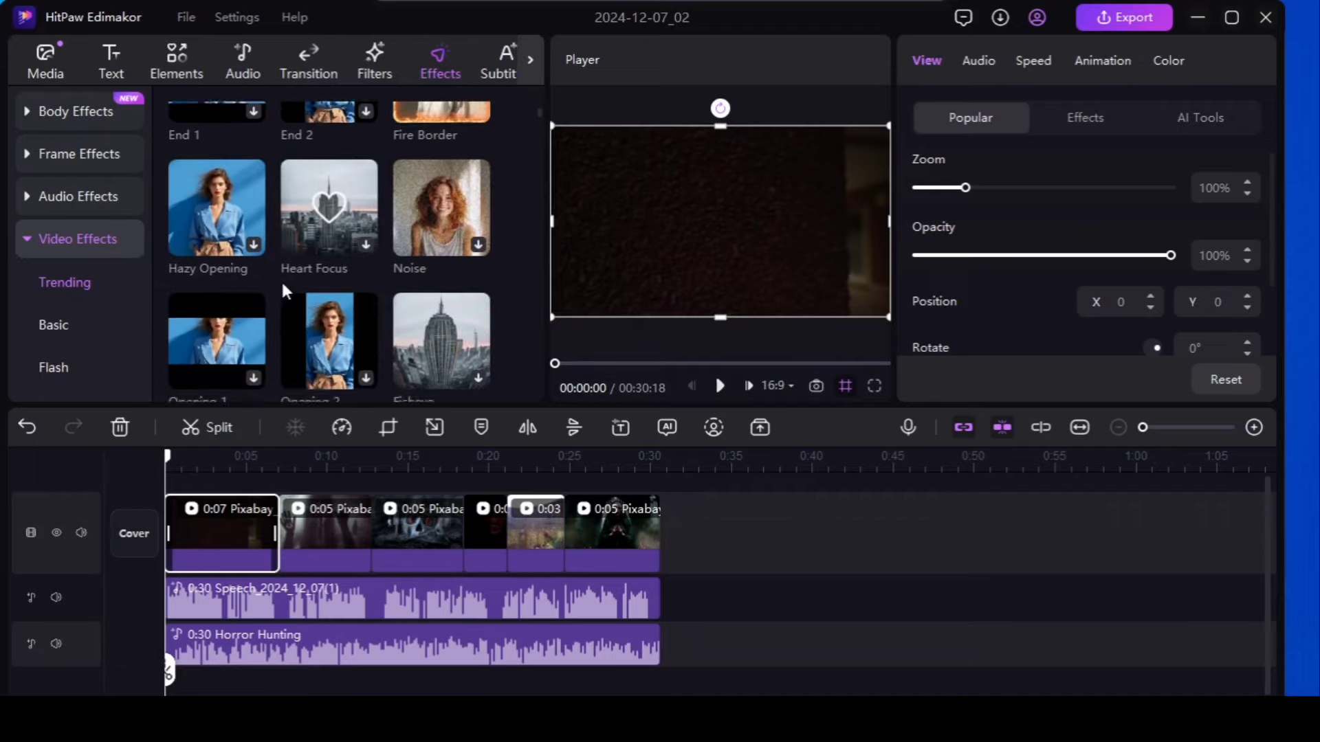
{"action": "scroll", "coordinate": [280, 279], "scroll_direction": "down", "scroll_amount": 1}
{"action": "scroll", "coordinate": [275, 261], "scroll_direction": "up", "scroll_amount": 3}
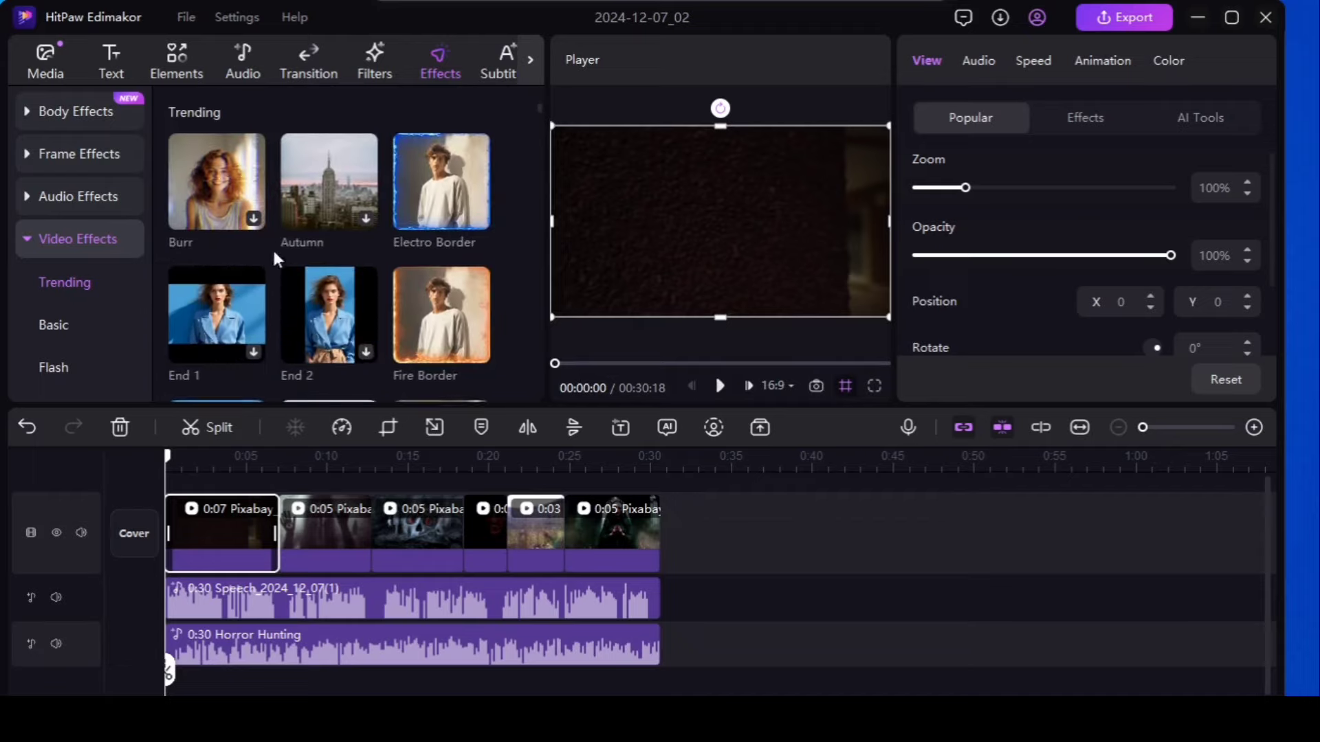
{"action": "left_click", "coordinate": [237, 184]}
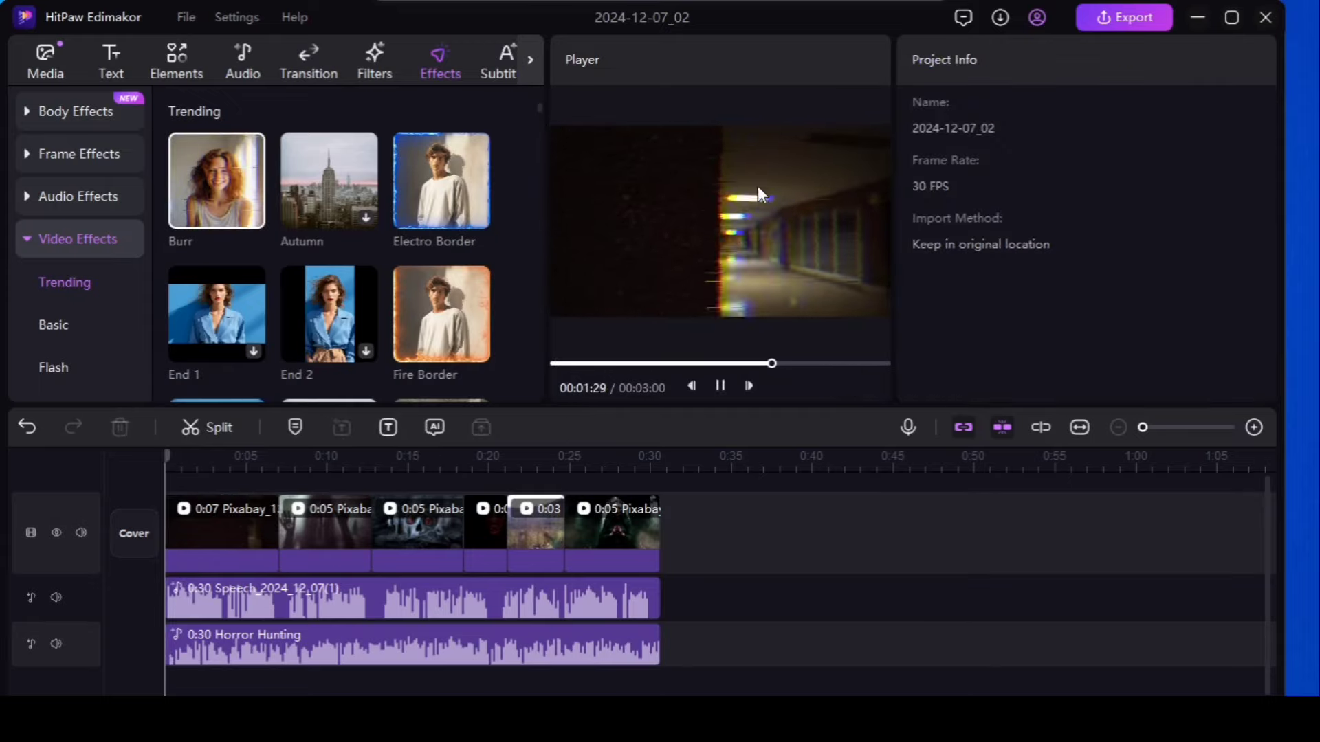
{"action": "left_click", "coordinate": [718, 385]}
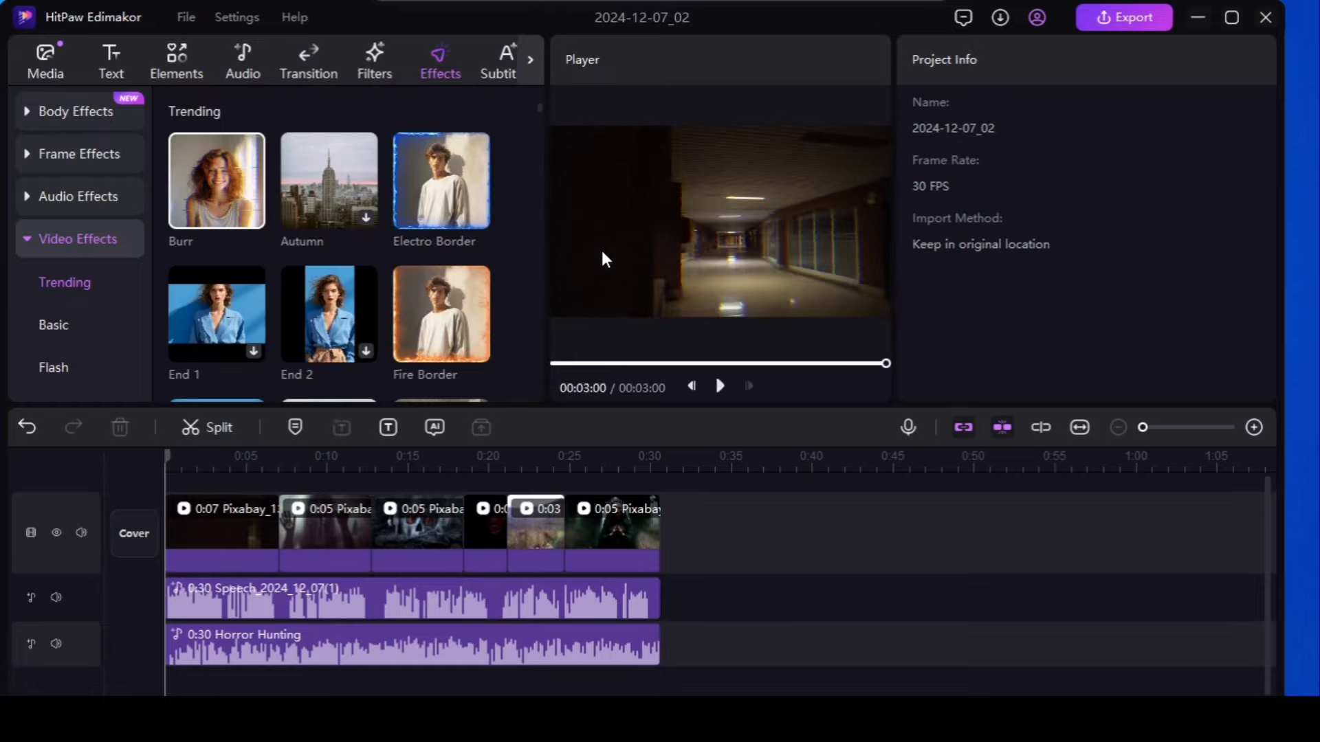
Add the Burr effect at the start of the timeline, extend it to the end of the last video clip, and play back the result.
{"action": "scroll", "coordinate": [367, 309], "scroll_direction": "down", "scroll_amount": 2}
{"action": "scroll", "coordinate": [366, 309], "scroll_direction": "up", "scroll_amount": 2}
{"action": "left_click", "coordinate": [254, 217]}
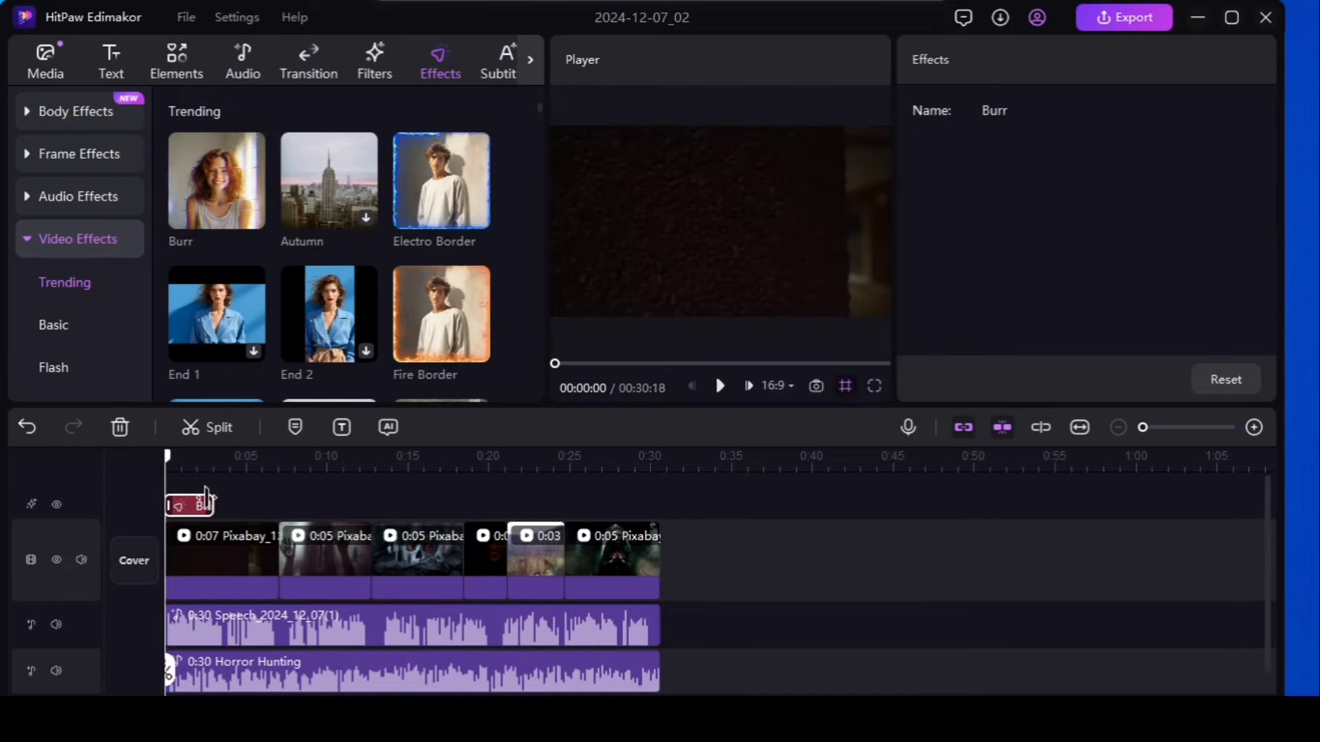
{"action": "left_click_drag", "start_coordinate": [214, 501], "coordinate": [657, 505]}
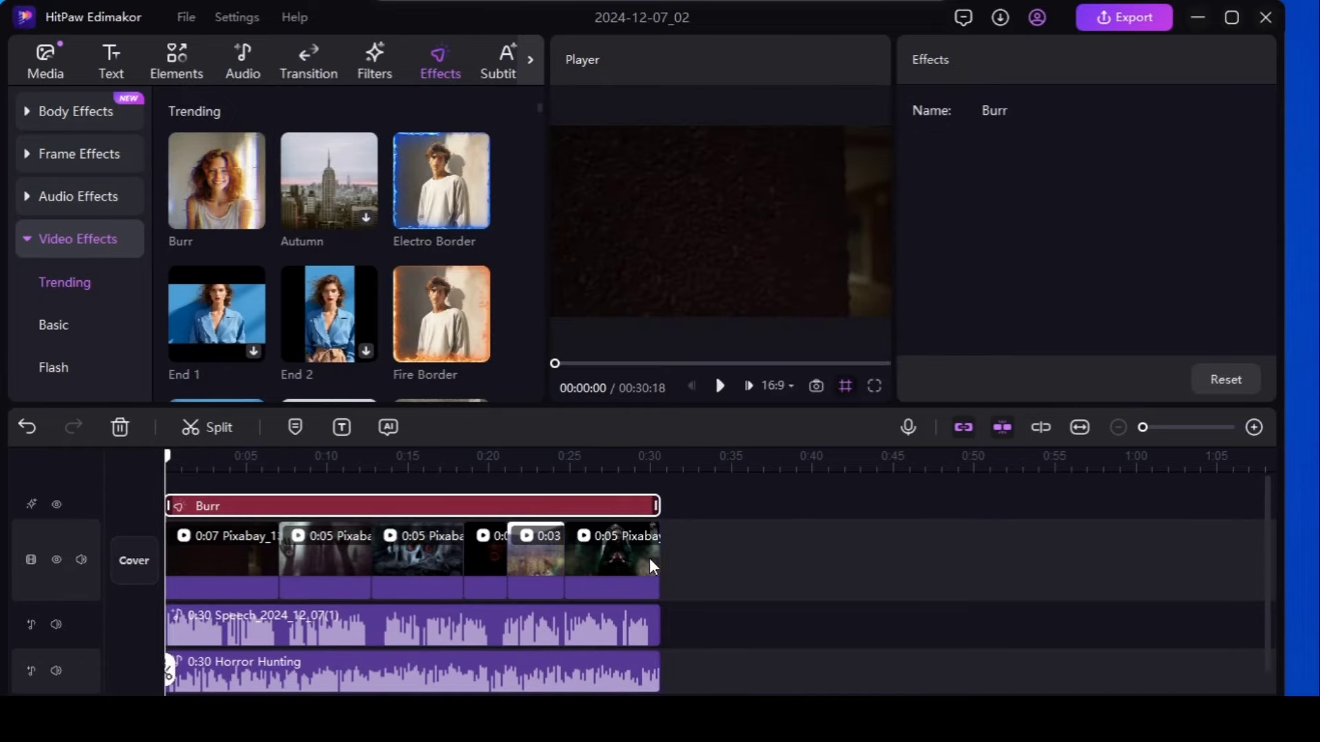
{"action": "left_click", "coordinate": [720, 386]}
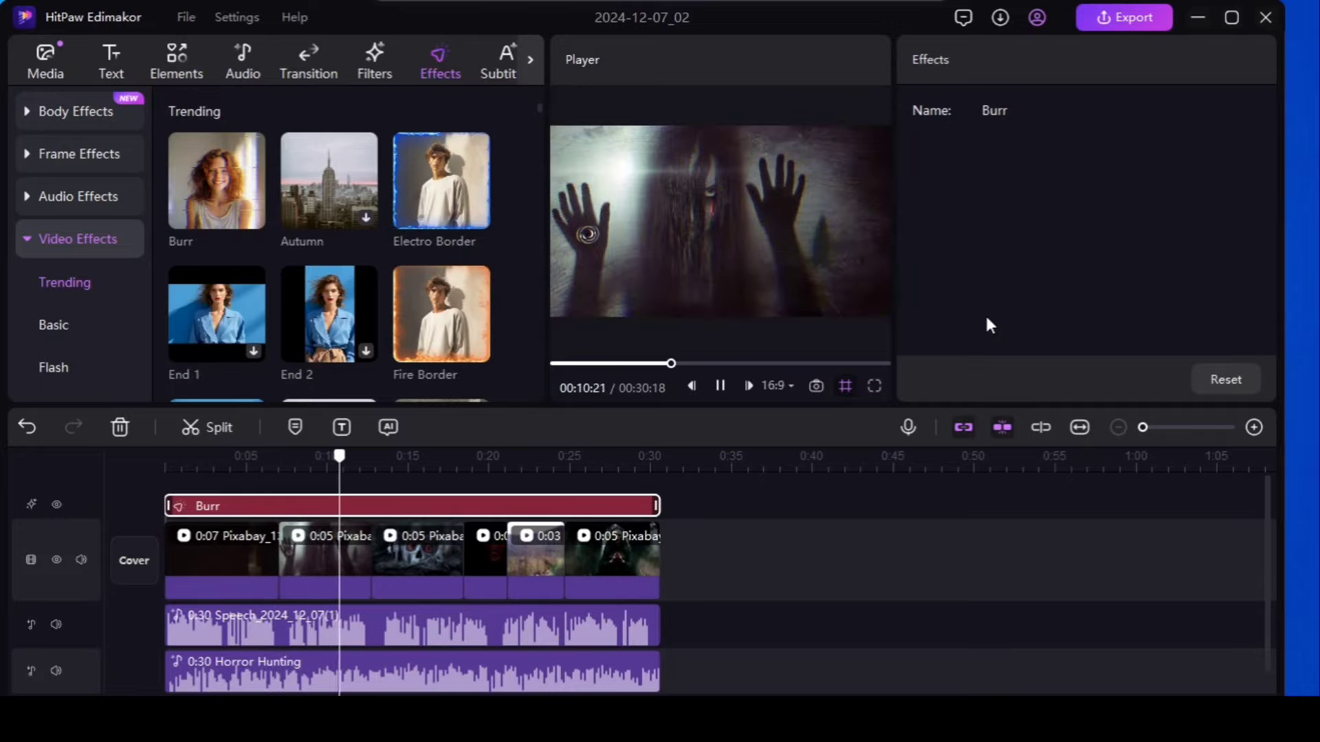
{"action": "left_click", "coordinate": [724, 382]}
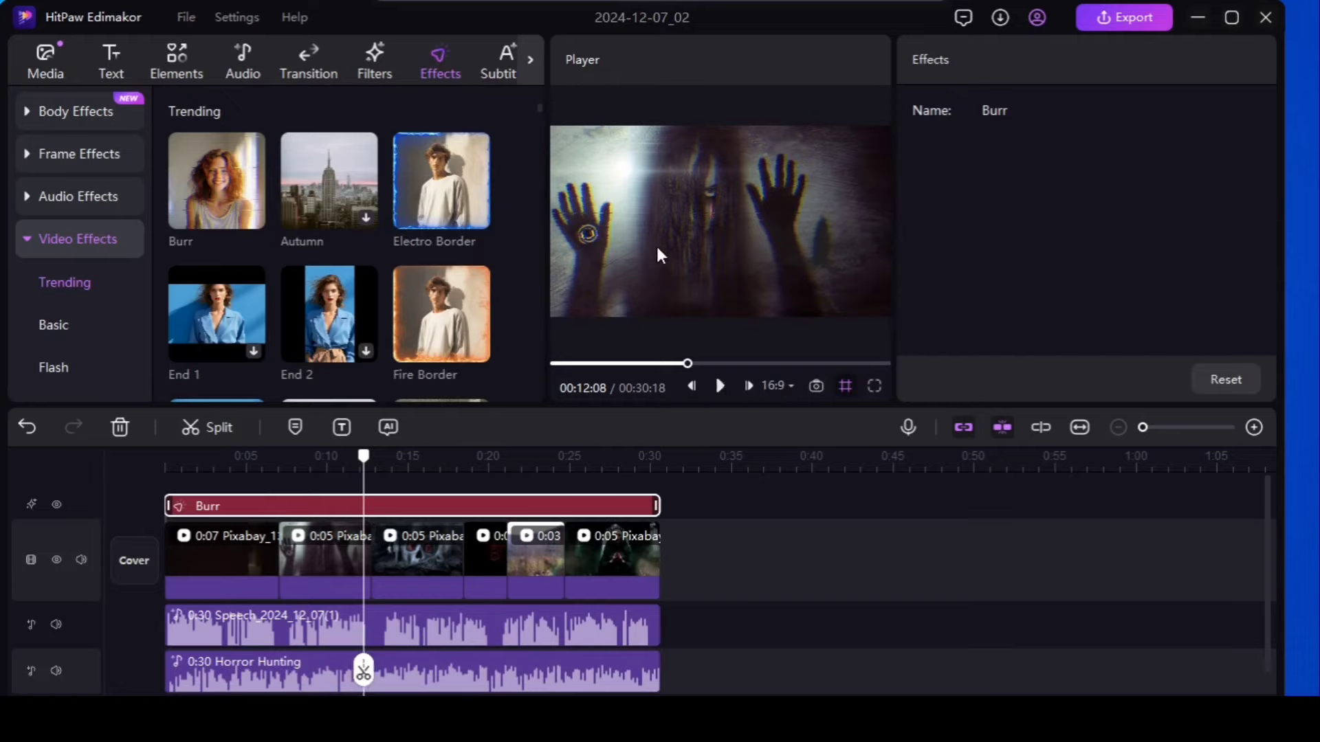
Set up automatic subtitling from the start of the timeline, with Auto Detect as the original language and translation turned on.
{"action": "left_click", "coordinate": [528, 58]}
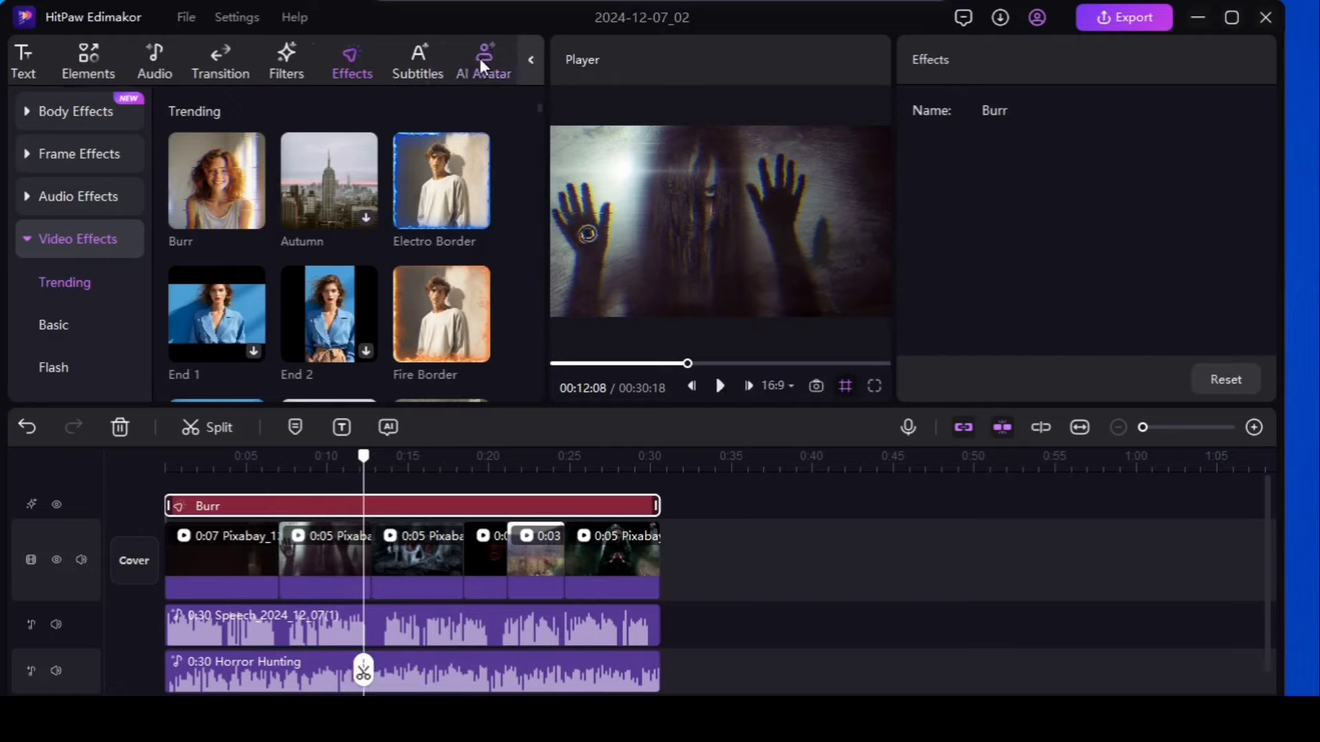
{"action": "left_click", "coordinate": [419, 67]}
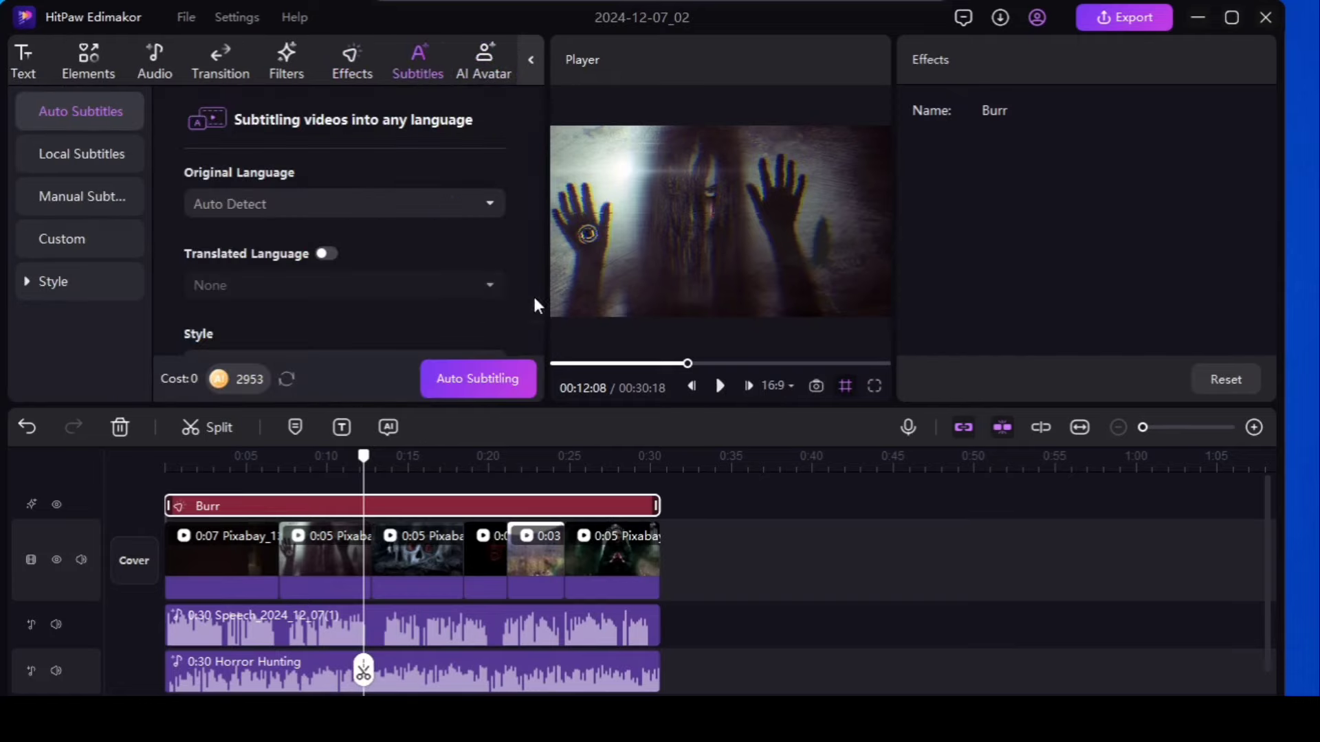
{"action": "left_click_drag", "start_coordinate": [364, 670], "coordinate": [142, 670]}
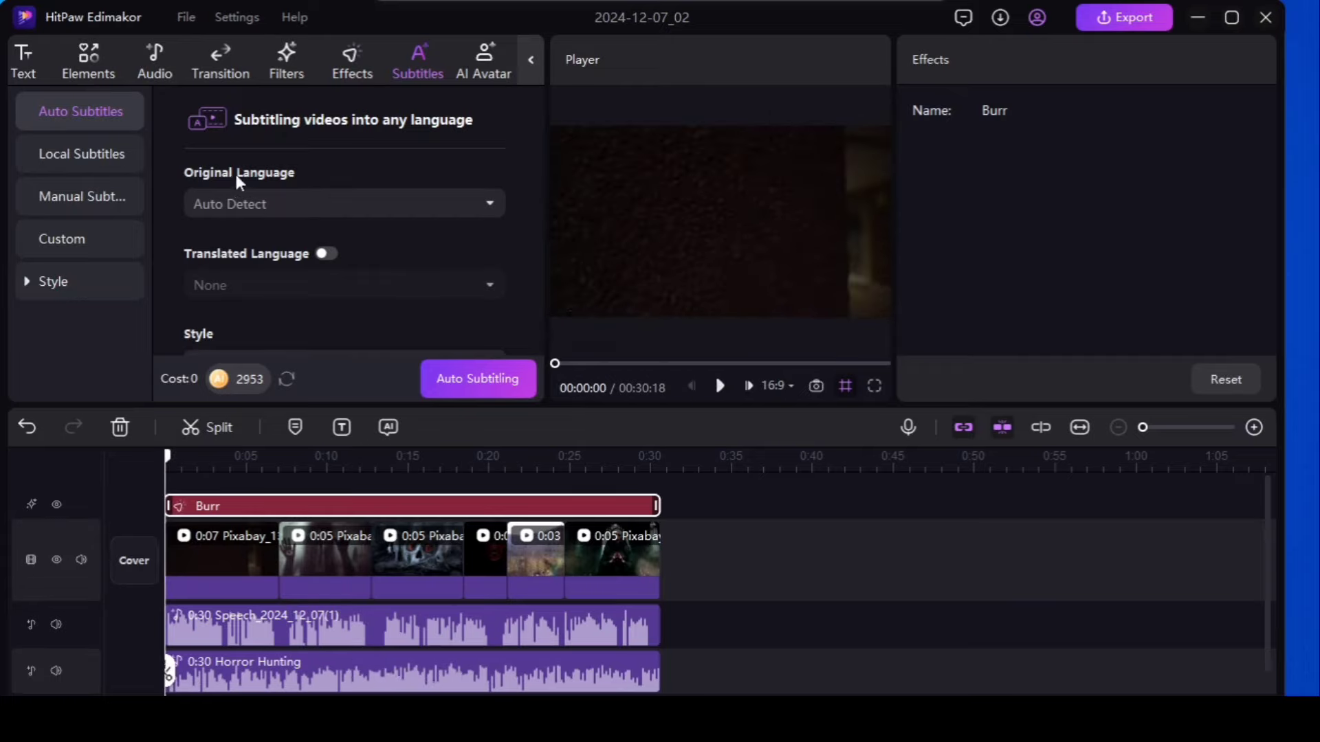
{"action": "left_click", "coordinate": [325, 254]}
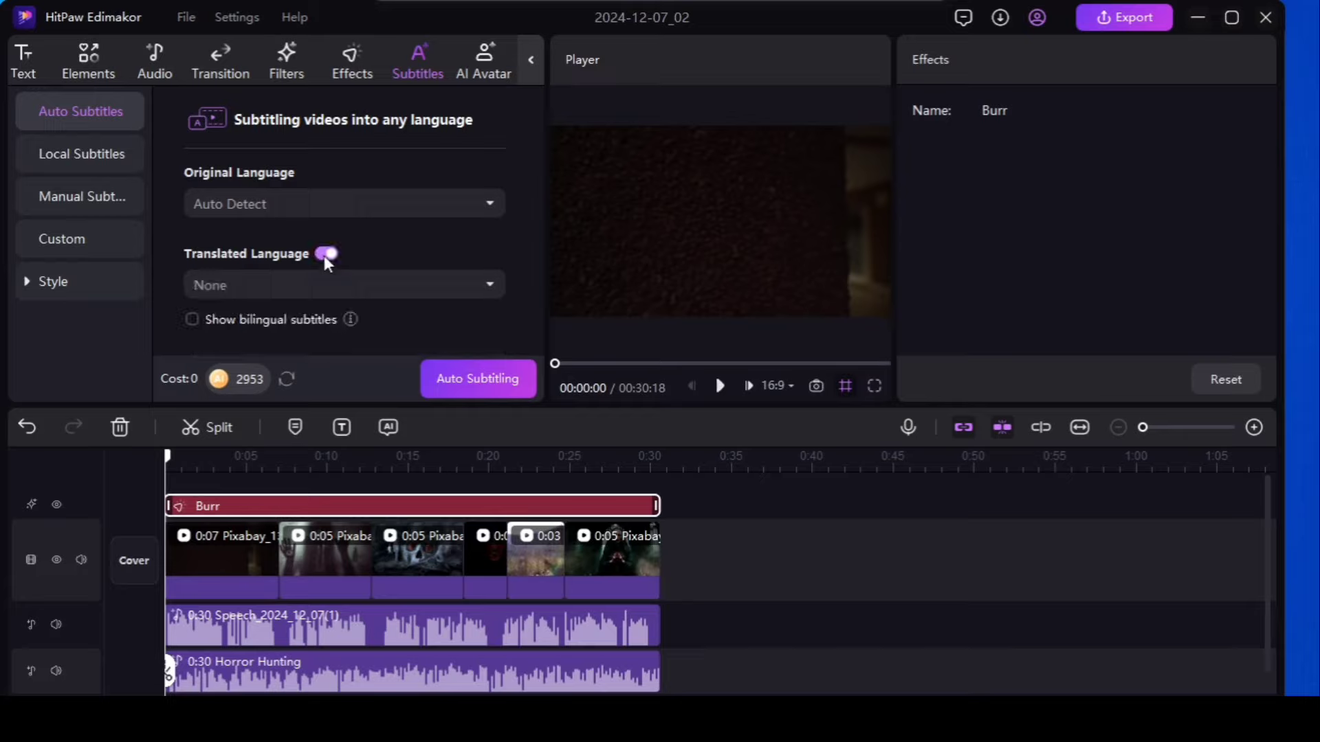
{"action": "left_click", "coordinate": [404, 211]}
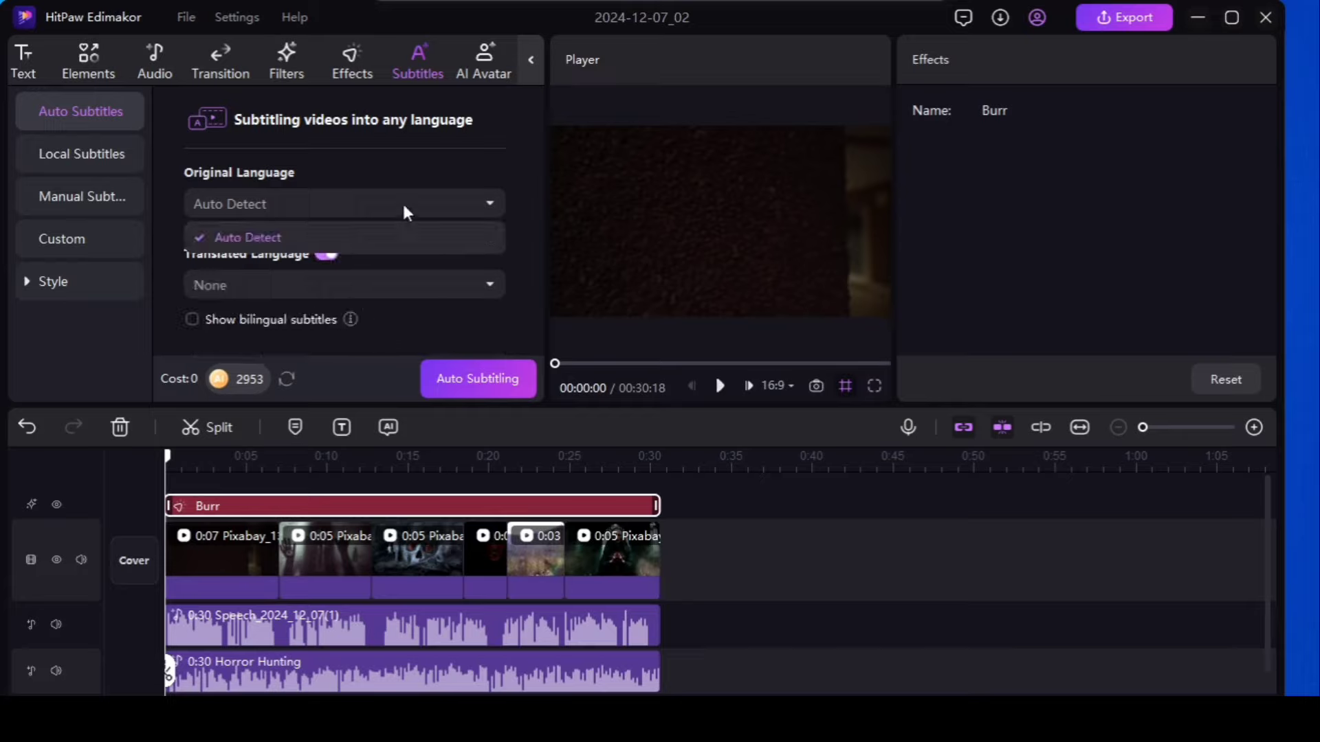
{"action": "left_click", "coordinate": [332, 237]}
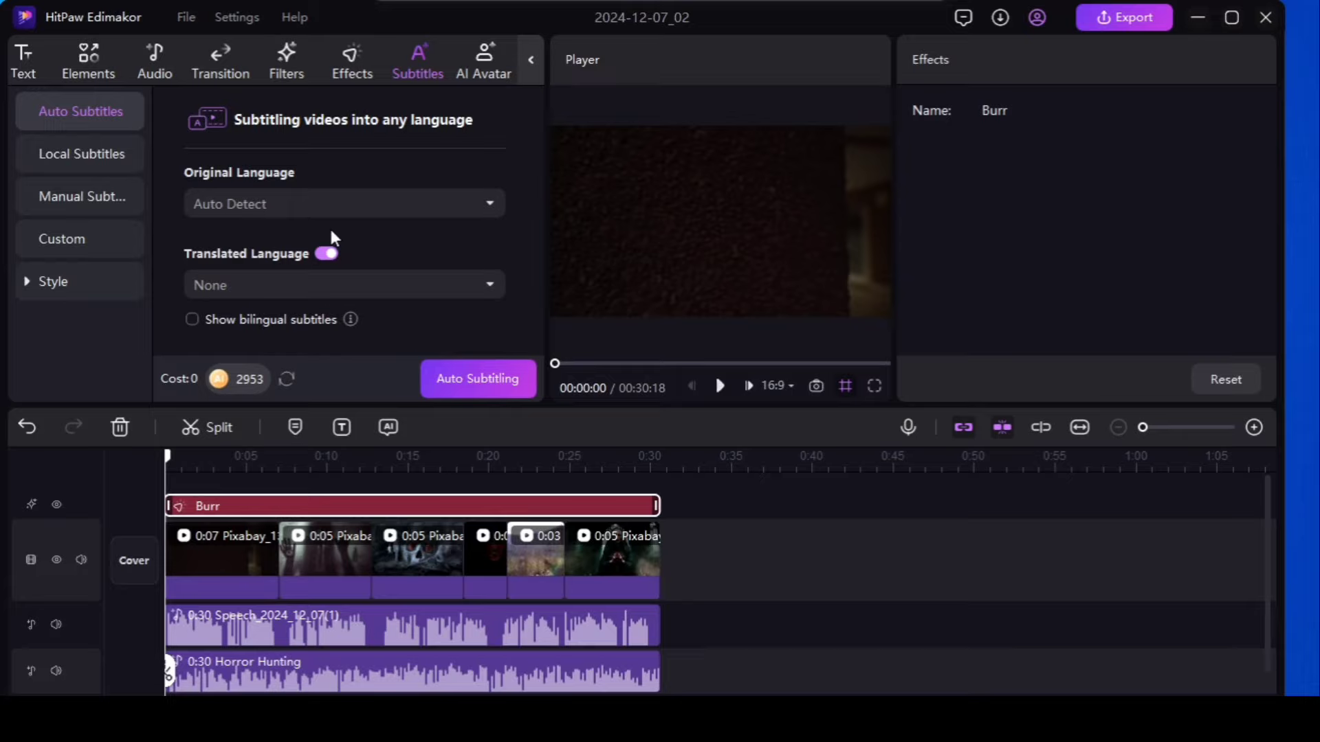
Look through the available subtitle styles for the automatic subtitles and close the selection without changing the style.
{"action": "scroll", "coordinate": [383, 333], "scroll_direction": "down", "scroll_amount": 3}
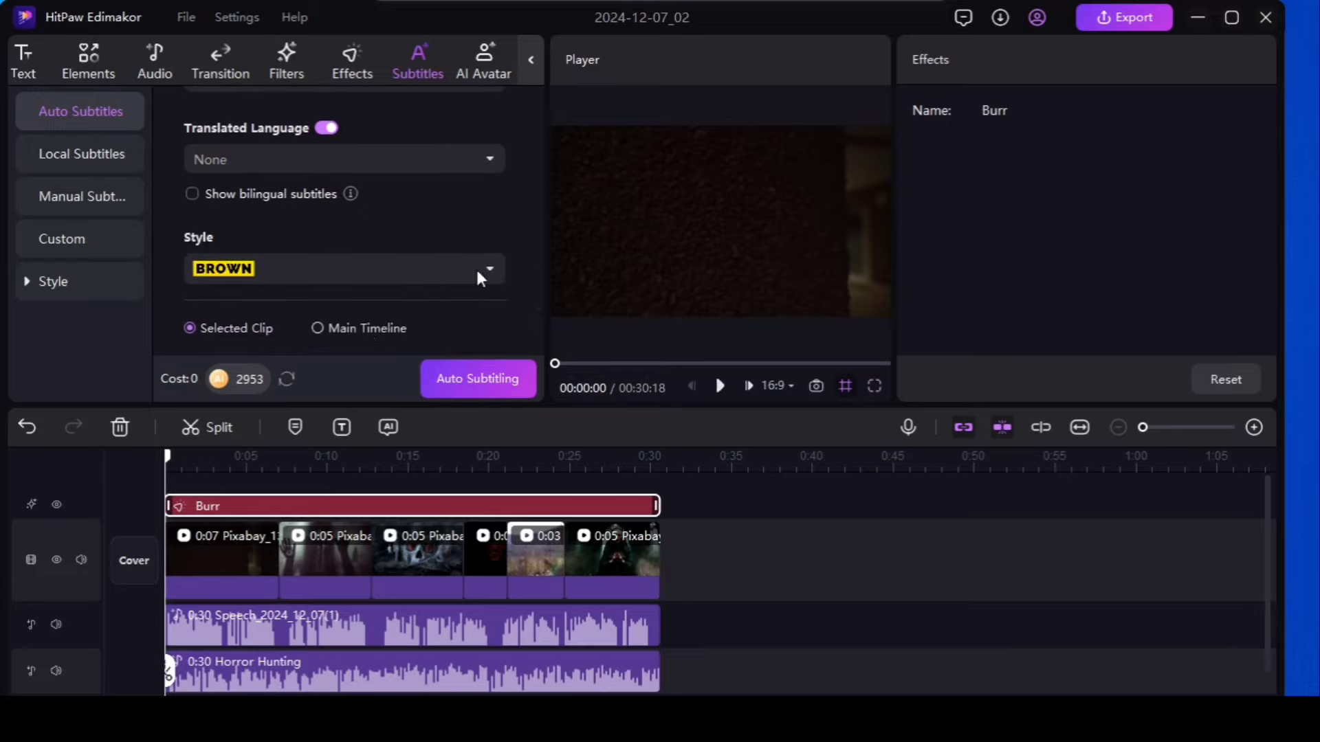
{"action": "left_click", "coordinate": [301, 295]}
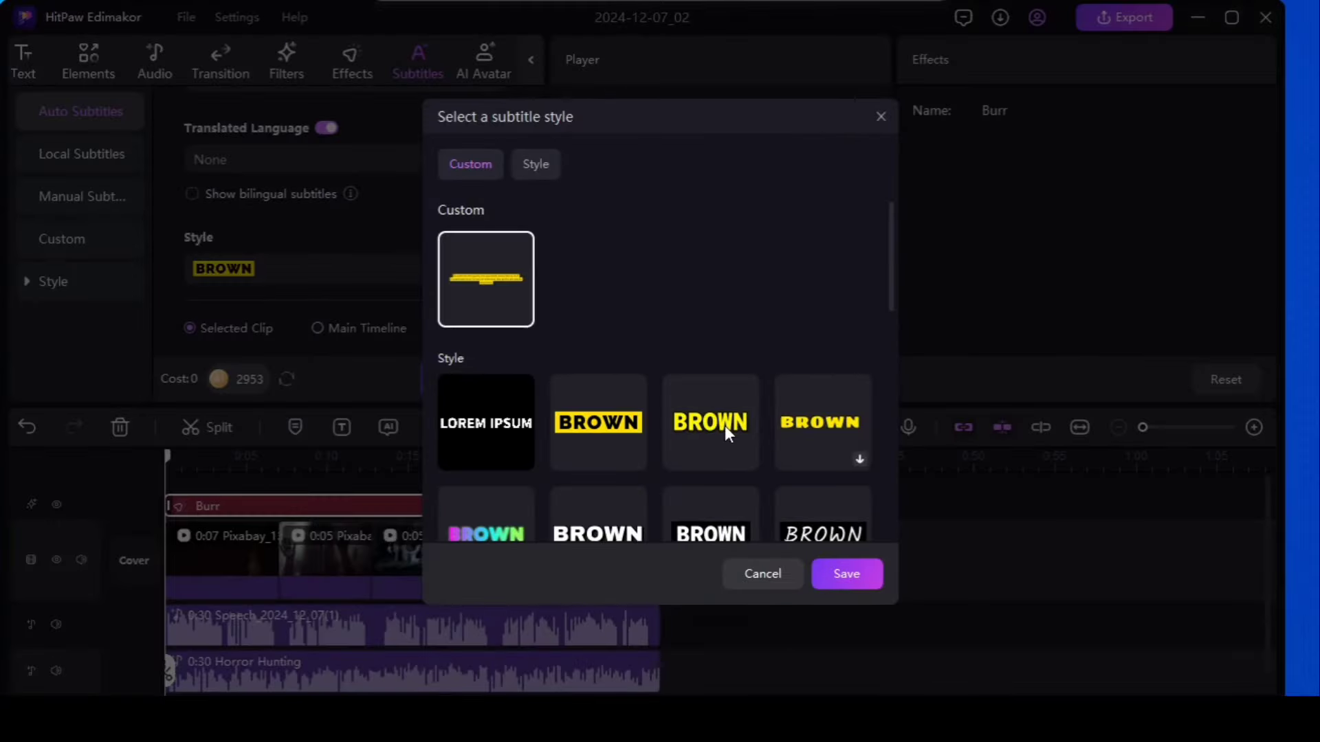
{"action": "scroll", "coordinate": [667, 455], "scroll_direction": "down", "scroll_amount": 6}
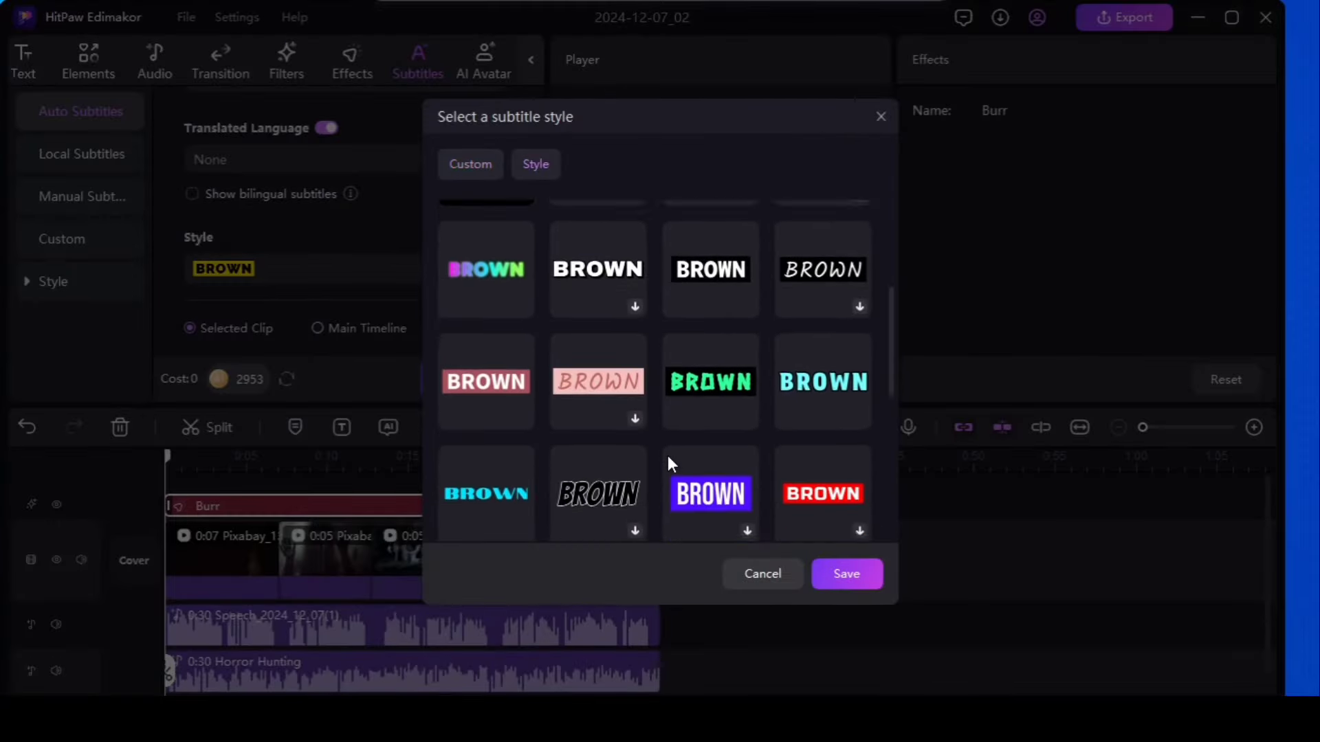
{"action": "scroll", "coordinate": [667, 455], "scroll_direction": "down", "scroll_amount": 2}
{"action": "scroll", "coordinate": [666, 456], "scroll_direction": "up", "scroll_amount": 8}
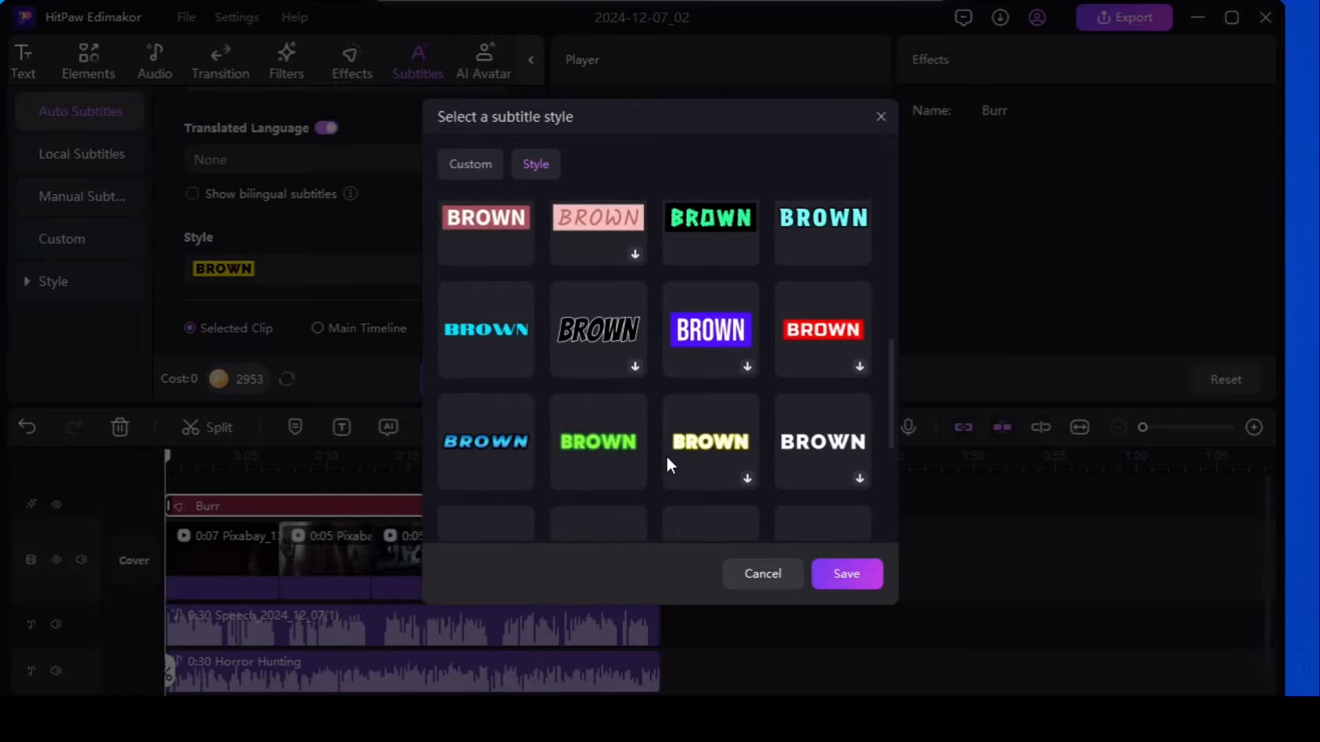
{"action": "scroll", "coordinate": [656, 459], "scroll_direction": "up", "scroll_amount": 1}
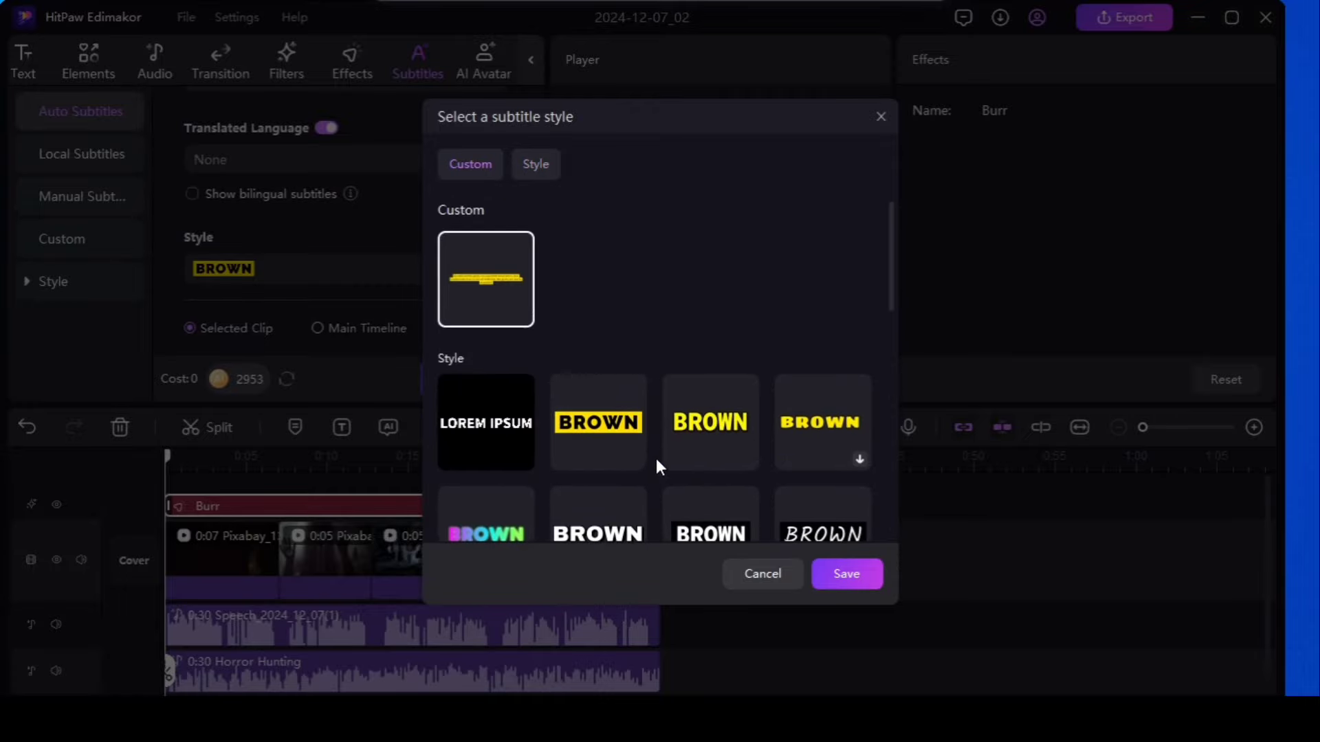
{"action": "left_click", "coordinate": [880, 116]}
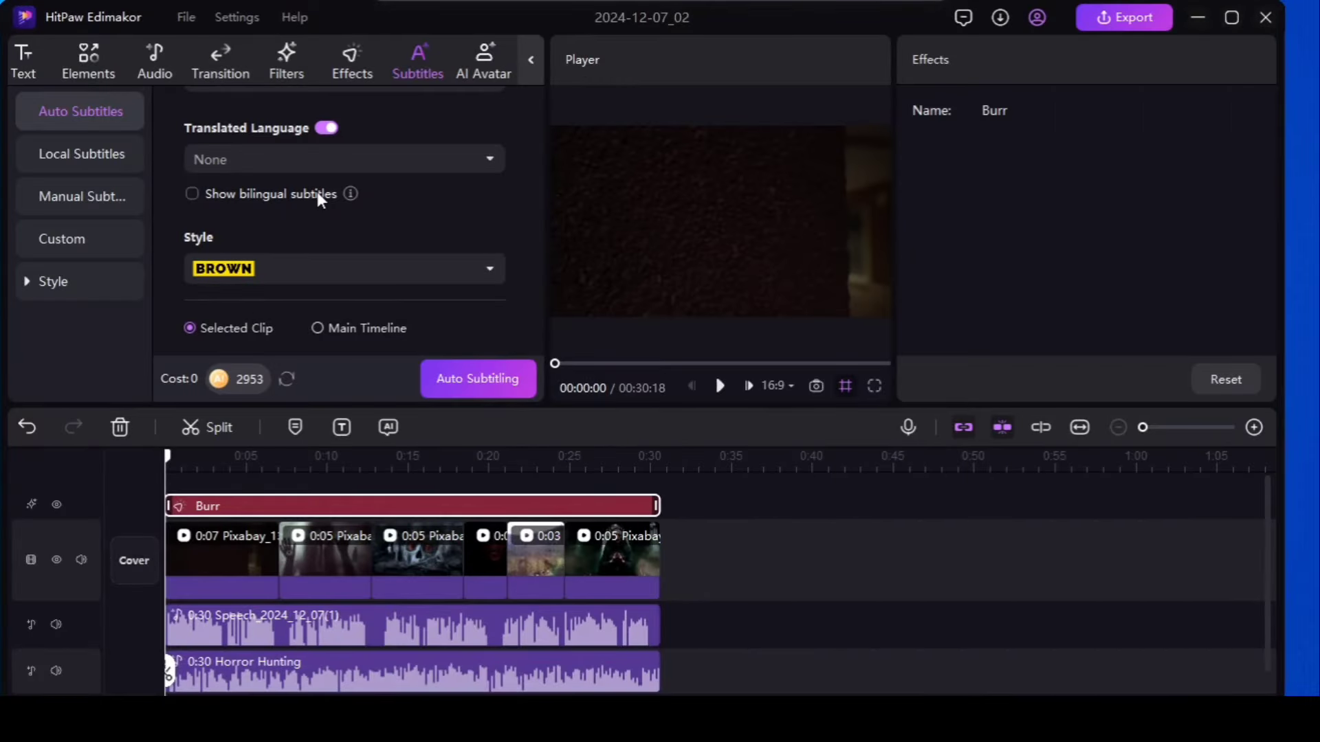
Set the translated language to English and generate automatic subtitles for the speech audio clip.
{"action": "scroll", "coordinate": [319, 198], "scroll_direction": "up", "scroll_amount": 3}
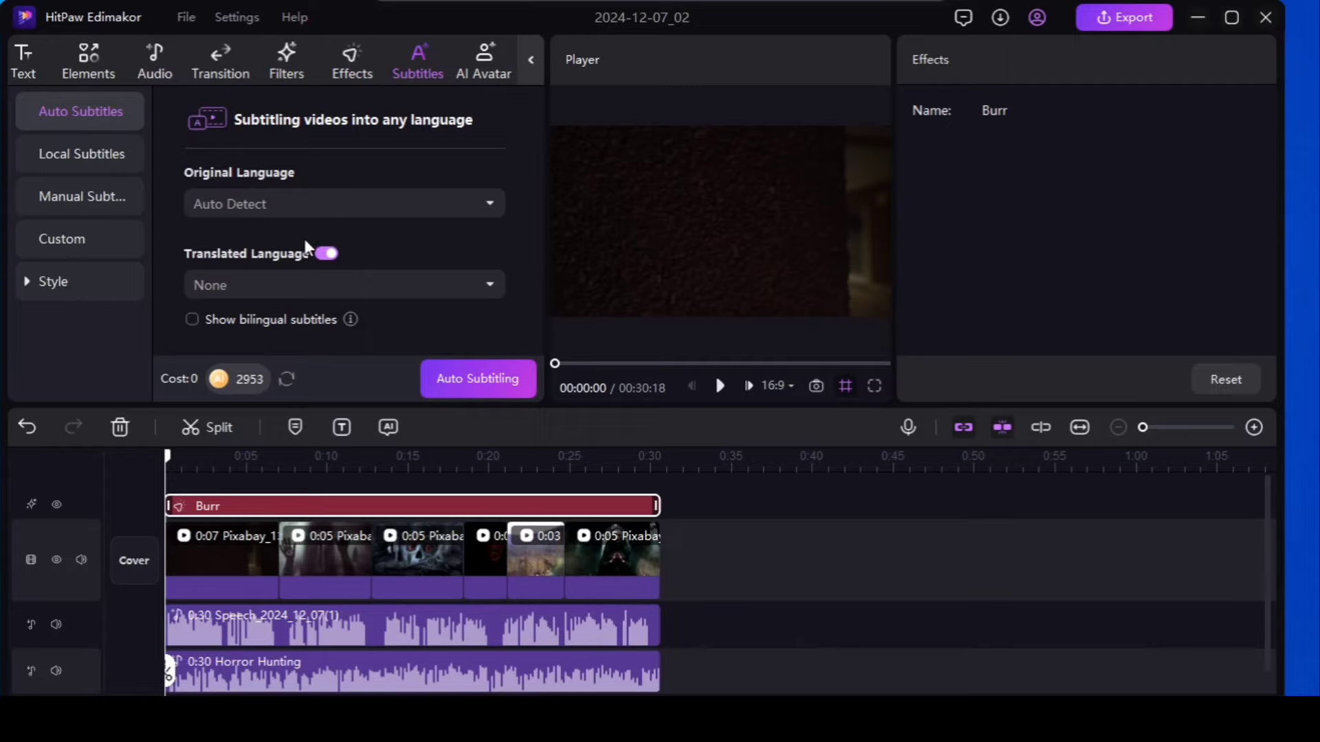
{"action": "left_click", "coordinate": [490, 285]}
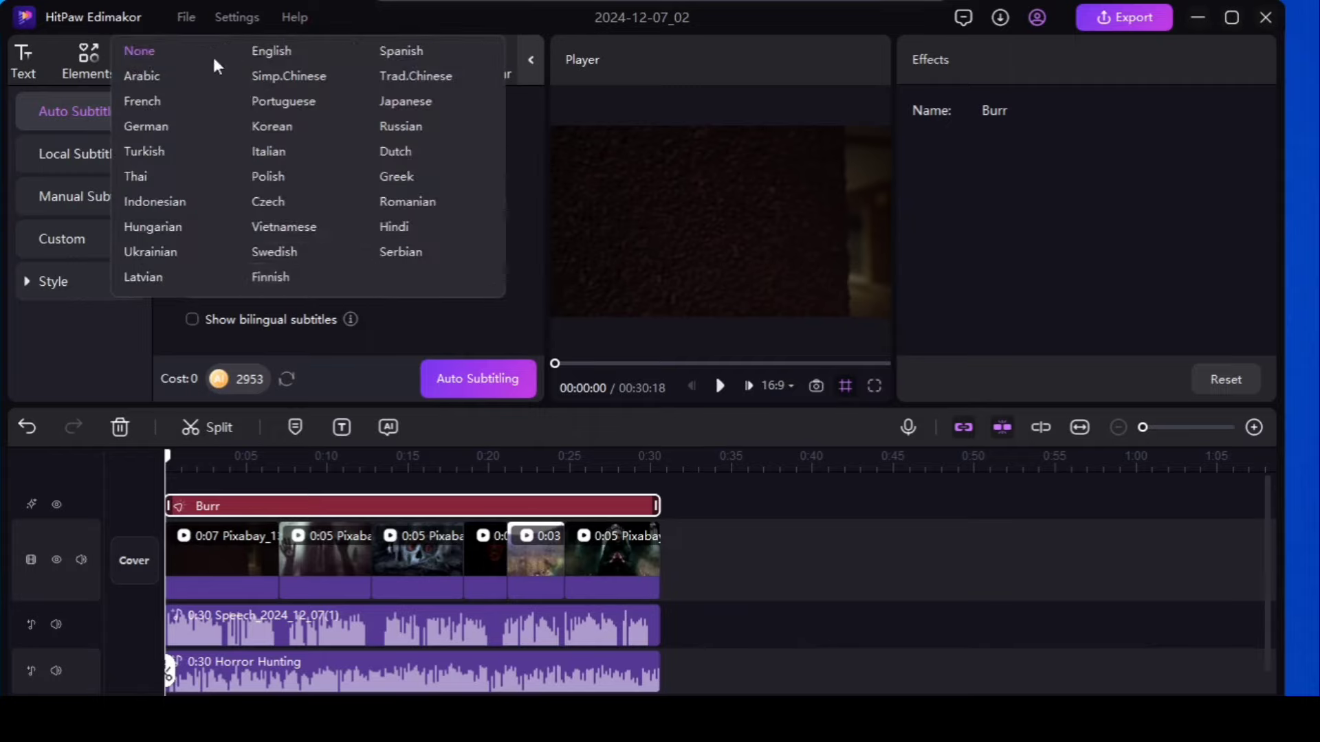
{"action": "left_click", "coordinate": [269, 52]}
{"action": "left_click", "coordinate": [263, 560]}
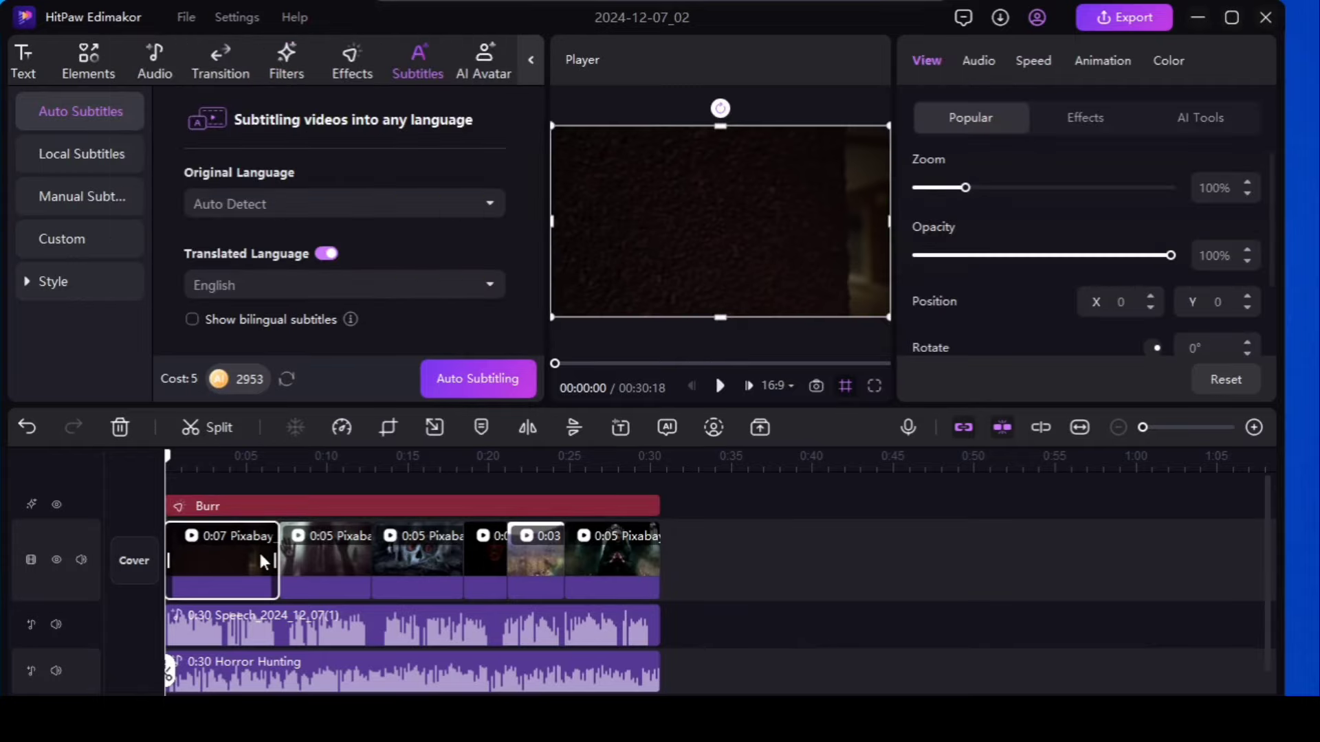
{"action": "left_click", "coordinate": [303, 640]}
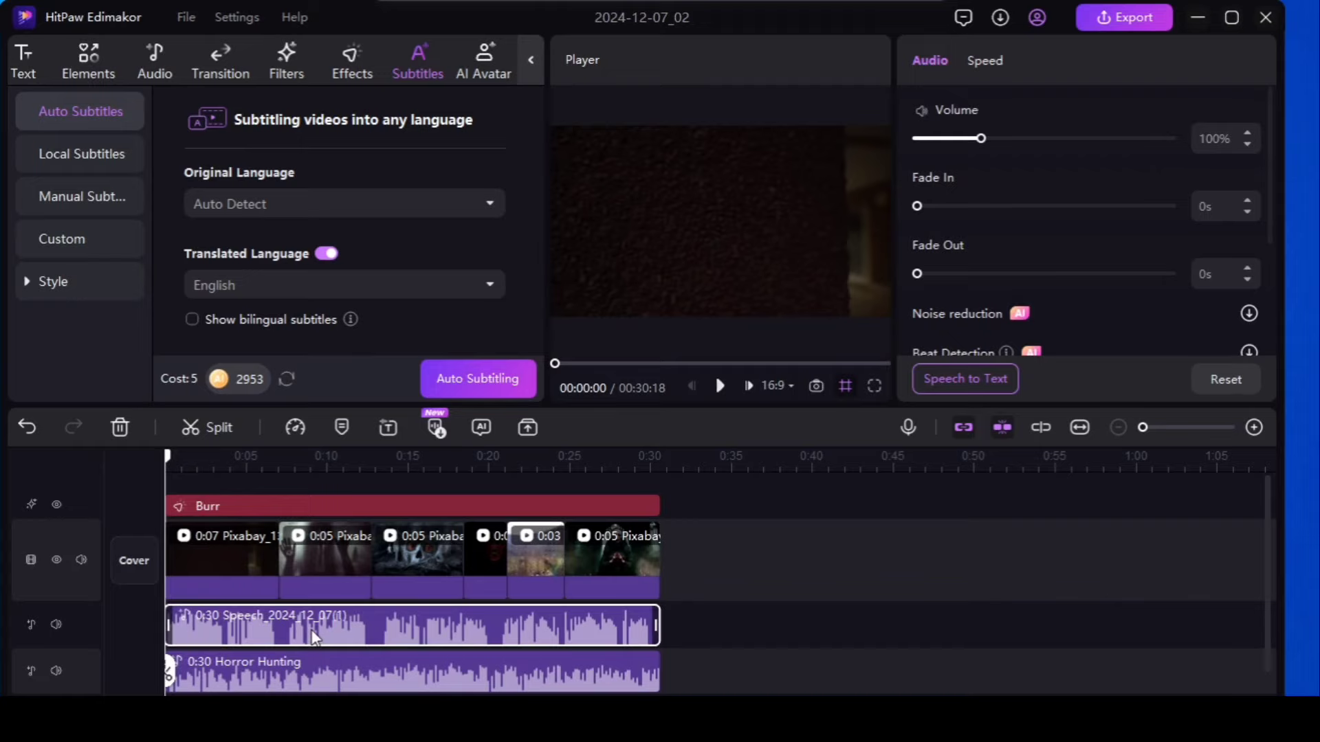
{"action": "left_click", "coordinate": [458, 379]}
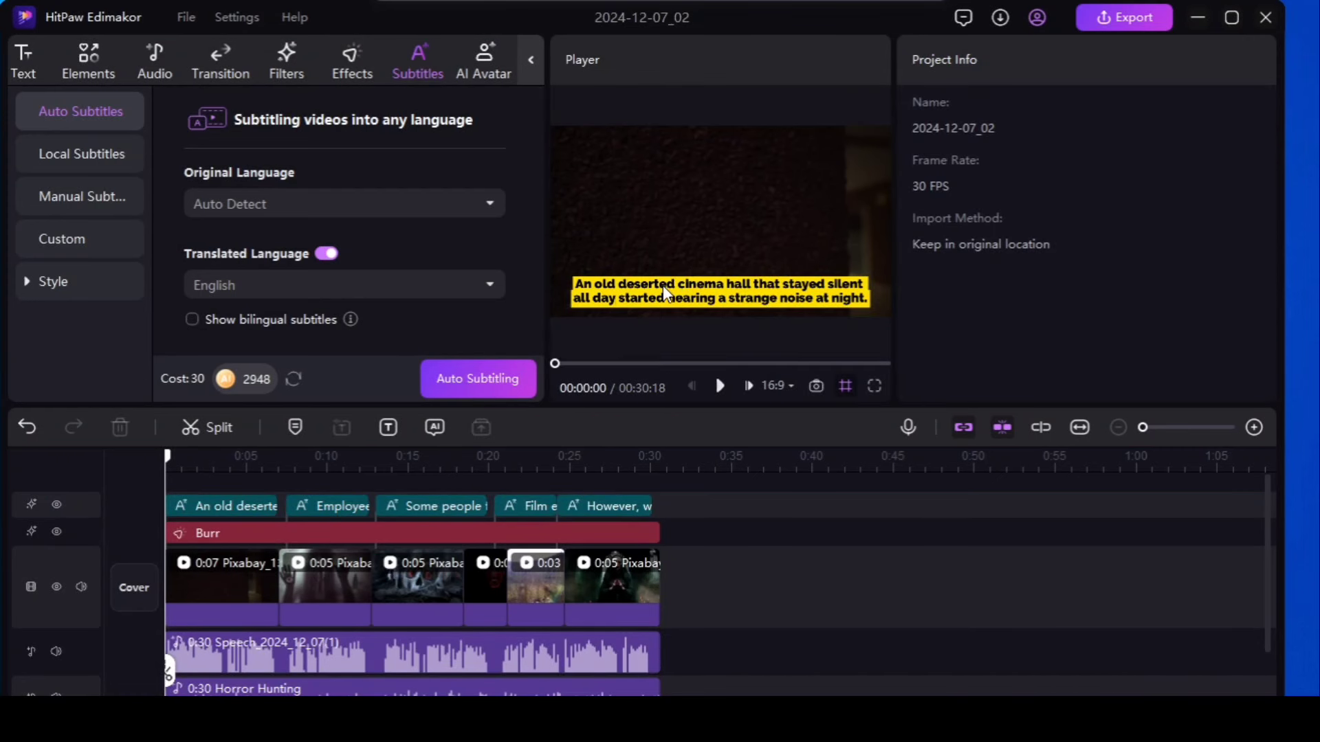
Select the first subtitle clip, review its text settings, and change the font to Arial for all subtitles.
{"action": "scroll", "coordinate": [352, 605], "scroll_direction": "down", "scroll_amount": 3}
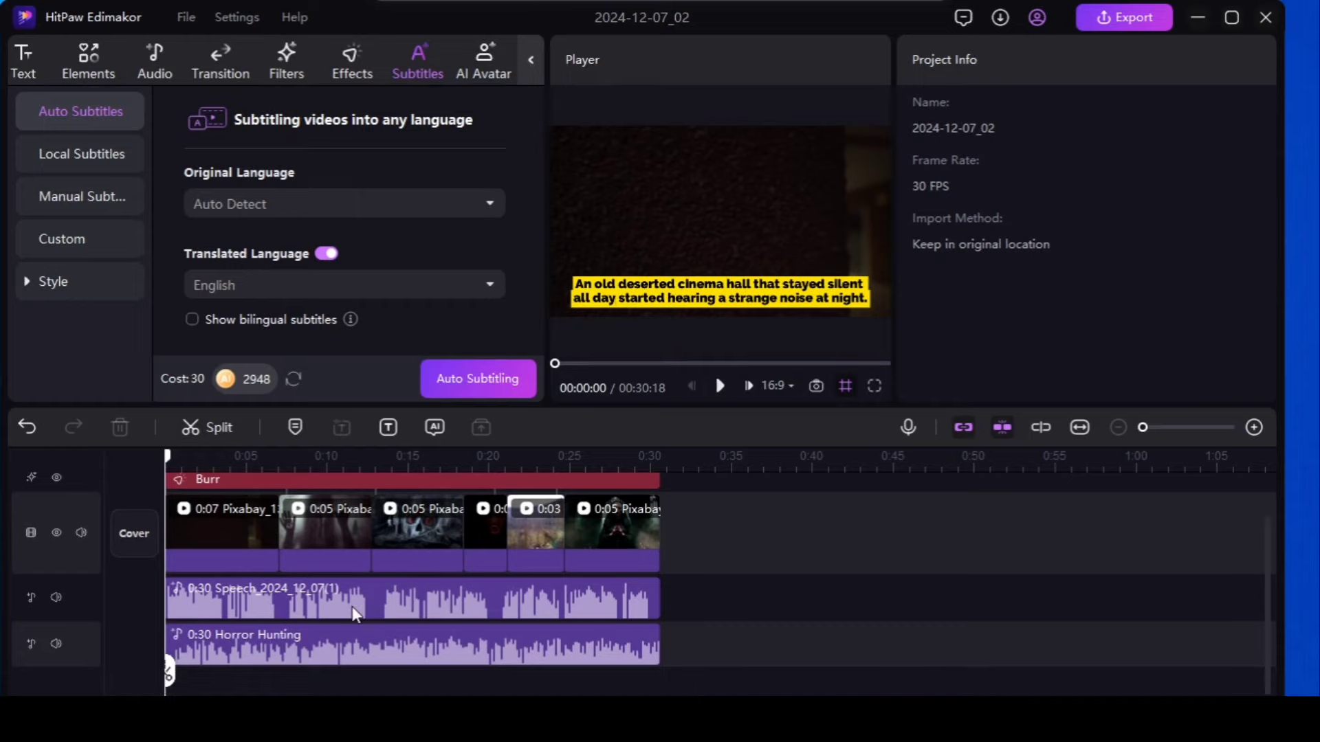
{"action": "scroll", "coordinate": [344, 605], "scroll_direction": "up", "scroll_amount": 2}
{"action": "scroll", "coordinate": [340, 603], "scroll_direction": "up", "scroll_amount": 1}
{"action": "left_click", "coordinate": [233, 513]}
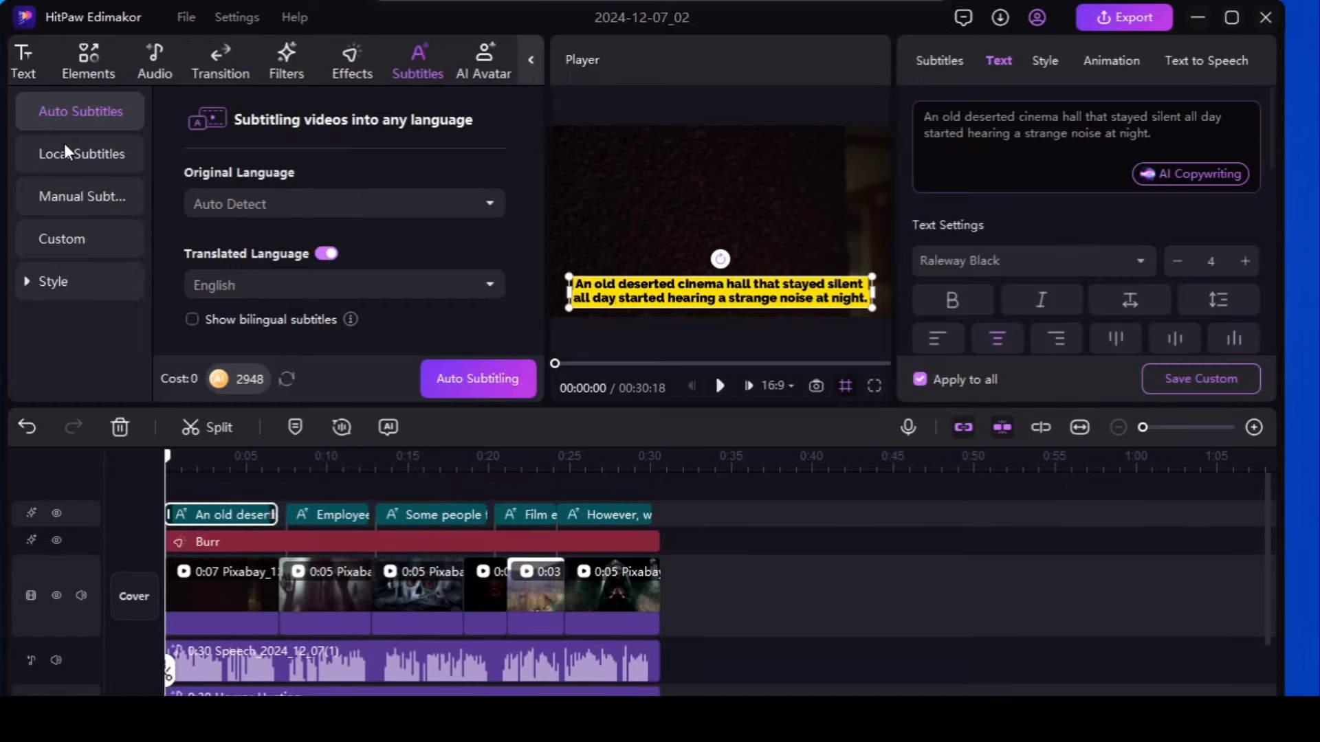
{"action": "scroll", "coordinate": [1052, 273], "scroll_direction": "down", "scroll_amount": 10}
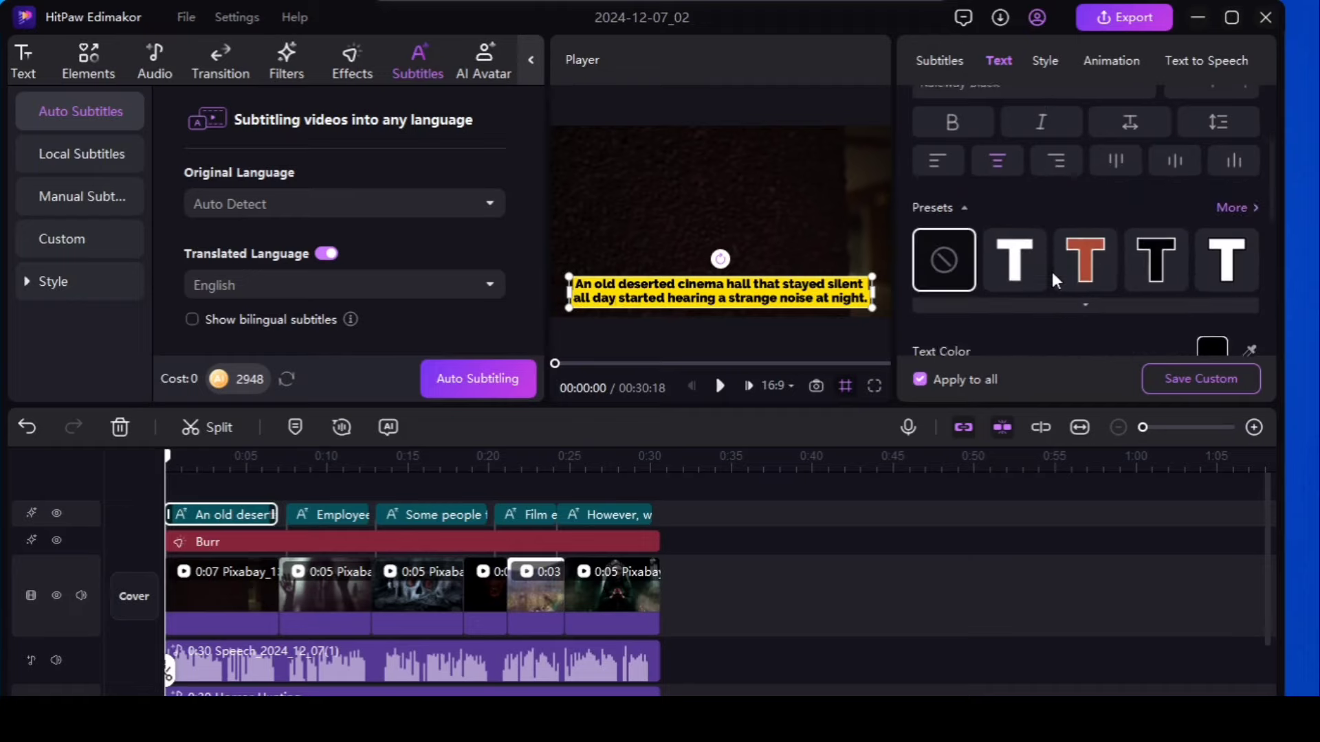
{"action": "scroll", "coordinate": [1054, 284], "scroll_direction": "up", "scroll_amount": 8}
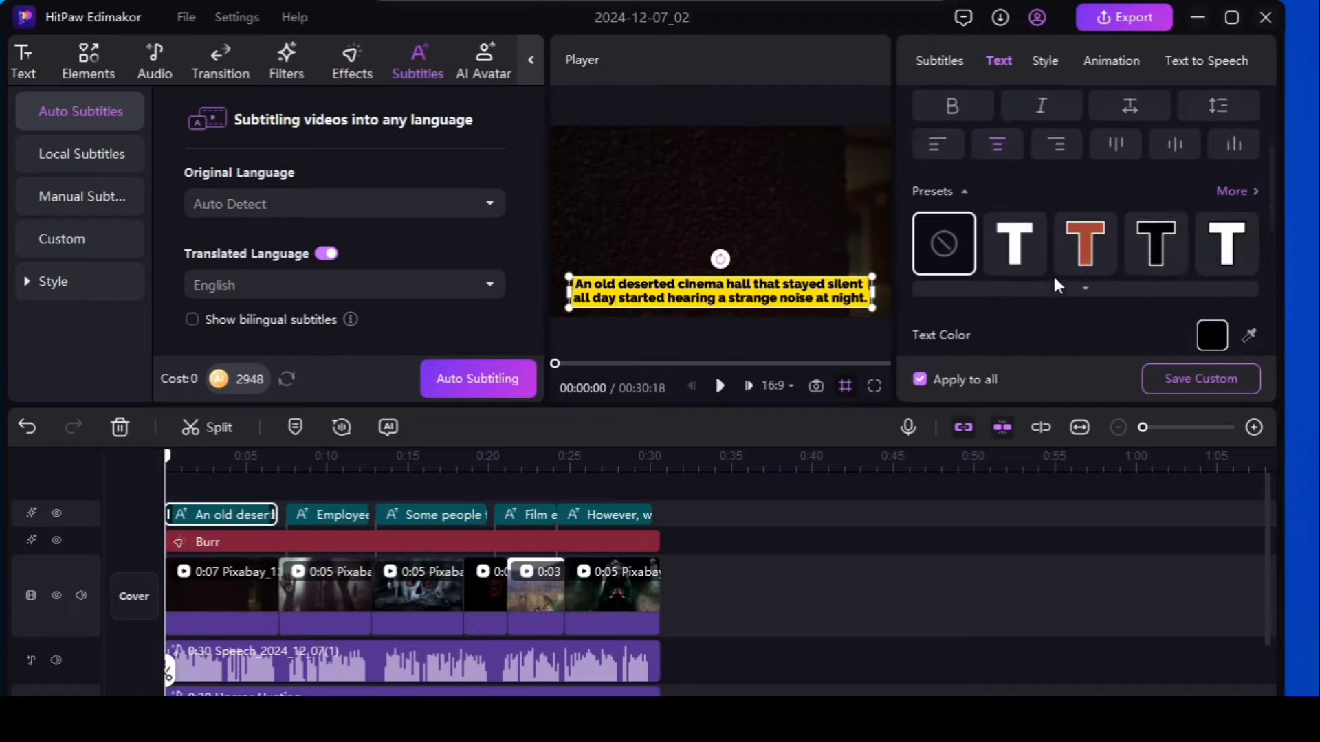
{"action": "scroll", "coordinate": [1053, 275], "scroll_direction": "up", "scroll_amount": 3}
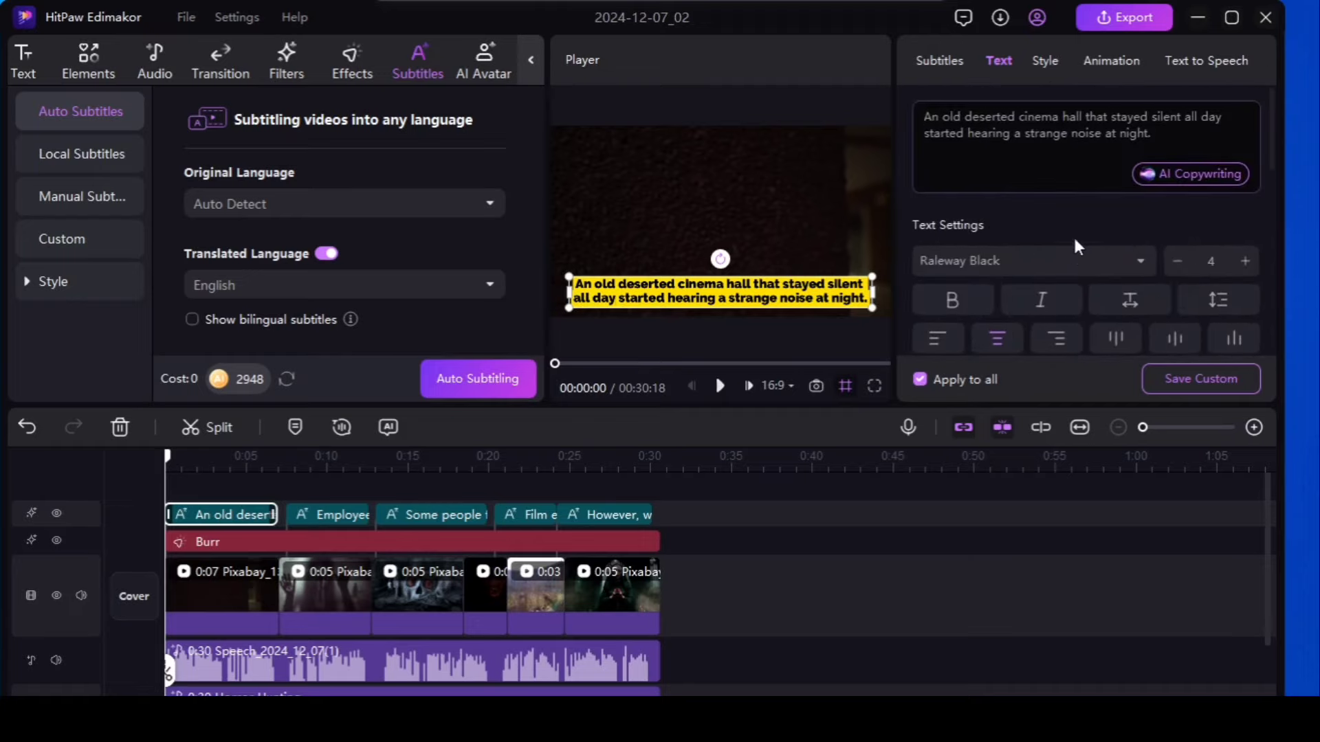
{"action": "left_click", "coordinate": [1108, 266]}
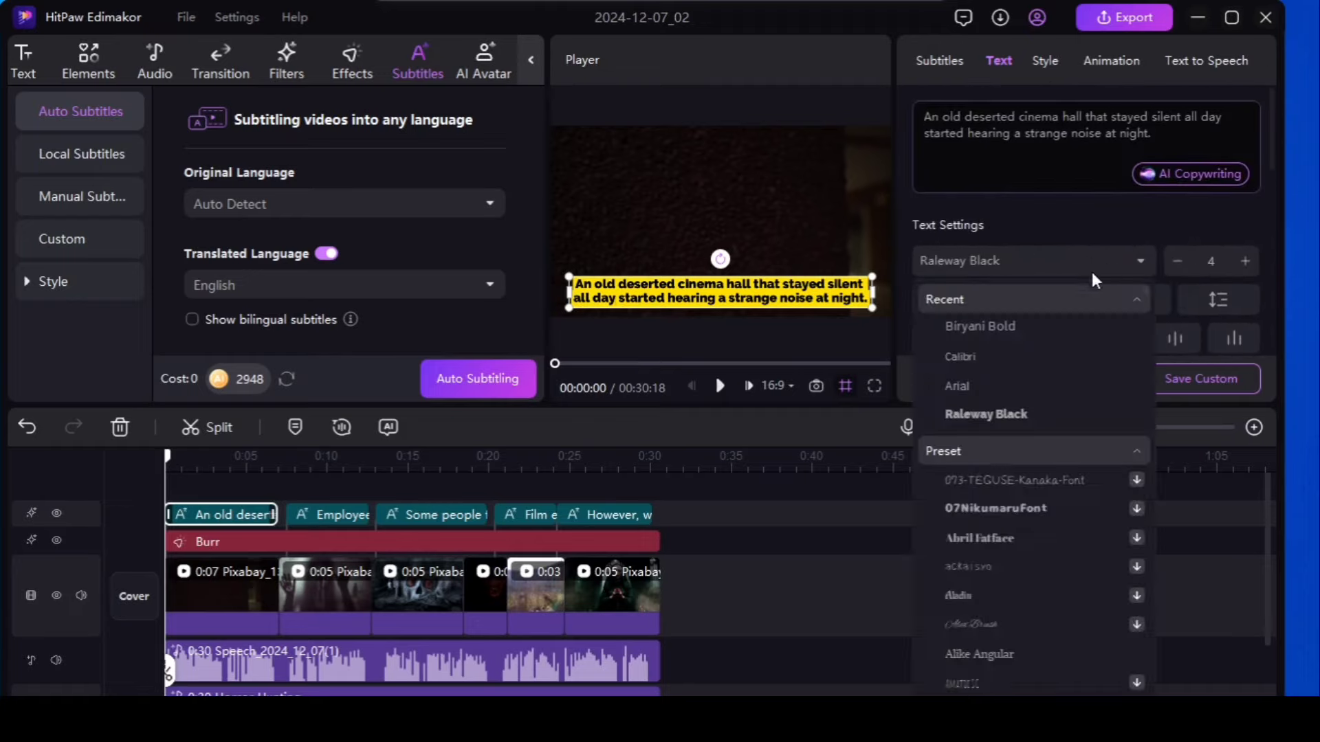
{"action": "left_click", "coordinate": [969, 387]}
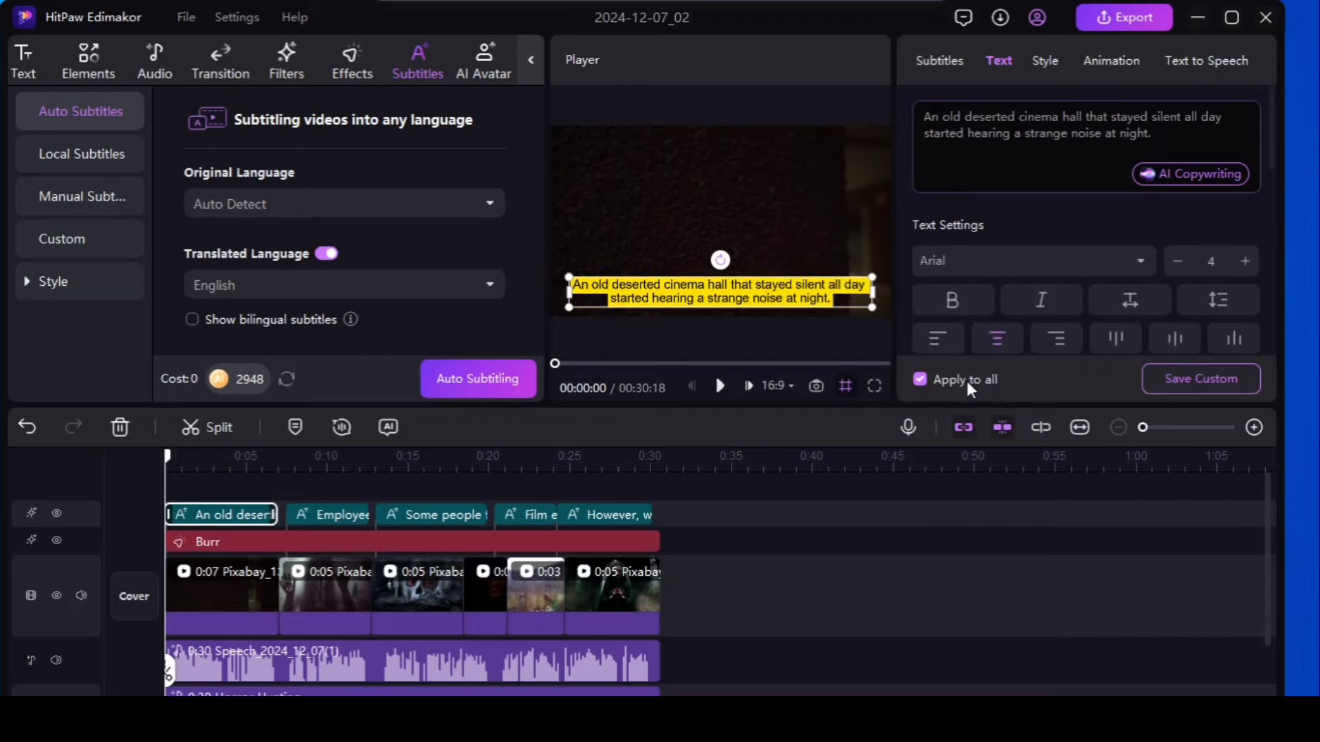
Try the red, outlined black and white text presets on the subtitles.
{"action": "scroll", "coordinate": [1029, 289], "scroll_direction": "down", "scroll_amount": 2}
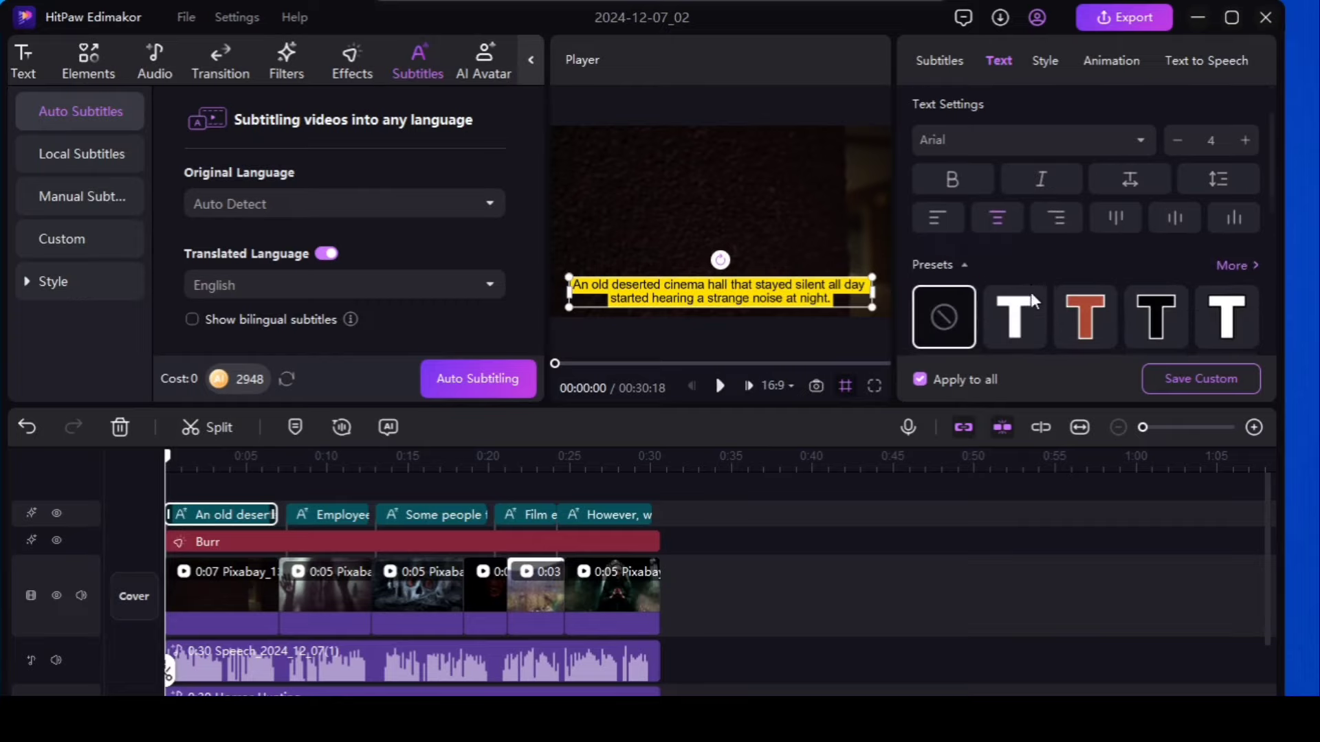
{"action": "scroll", "coordinate": [1030, 291], "scroll_direction": "down", "scroll_amount": 3}
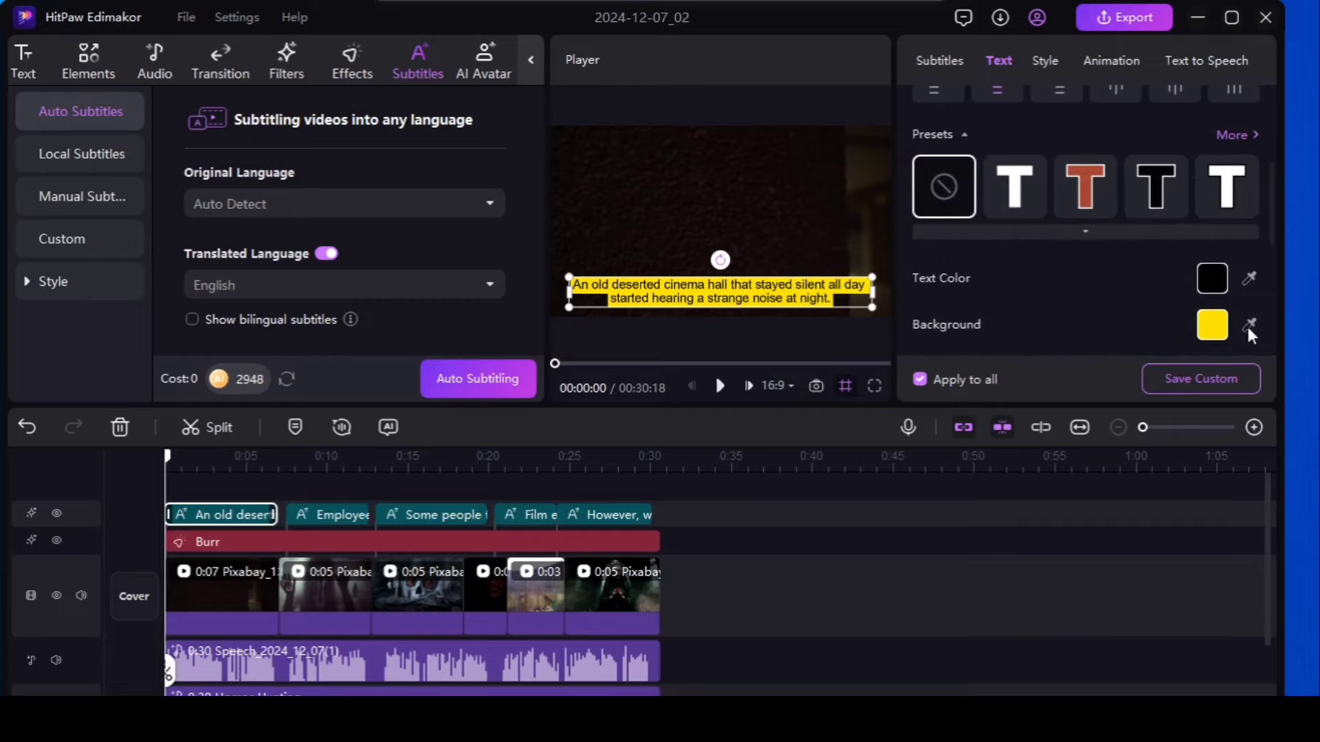
{"action": "left_click", "coordinate": [1106, 187]}
{"action": "left_click", "coordinate": [1137, 180]}
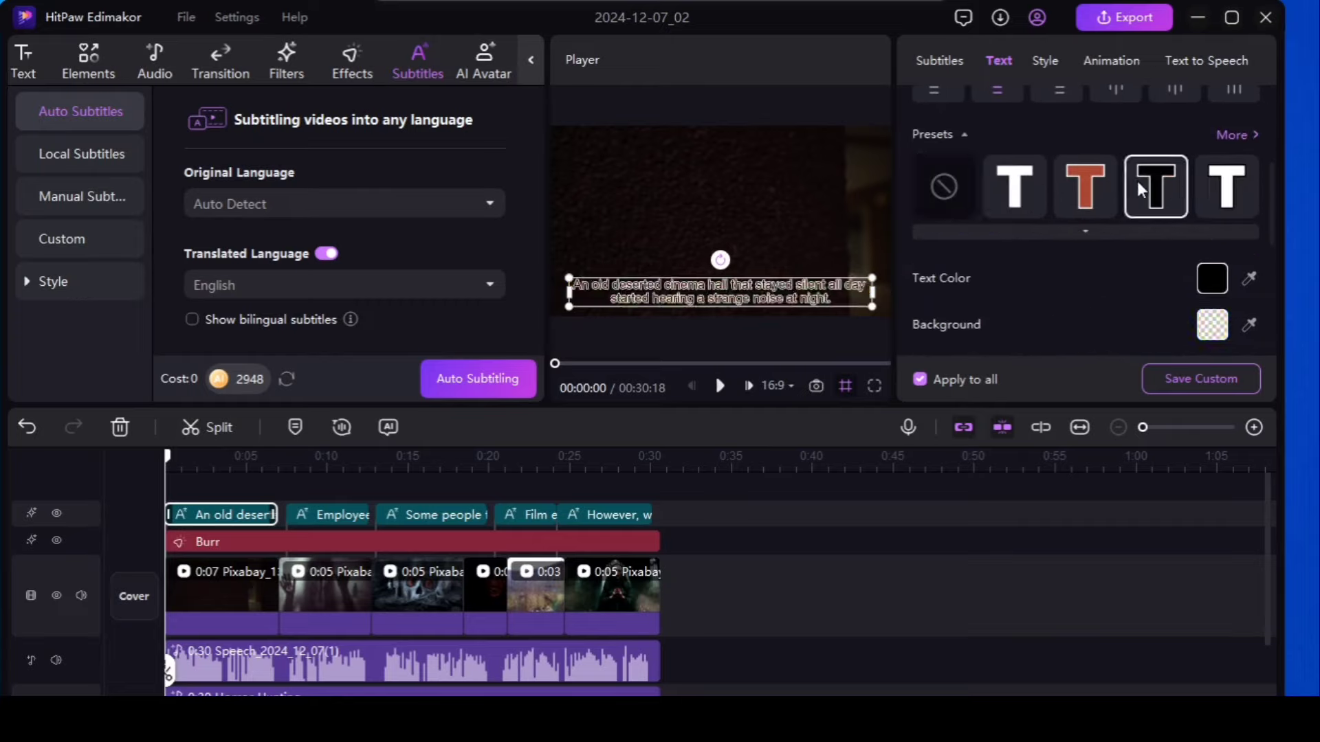
{"action": "left_click", "coordinate": [1207, 193]}
Browse the full subtitle style collection and apply the style with white text on a black background to all subtitles.
{"action": "left_click", "coordinate": [1233, 136]}
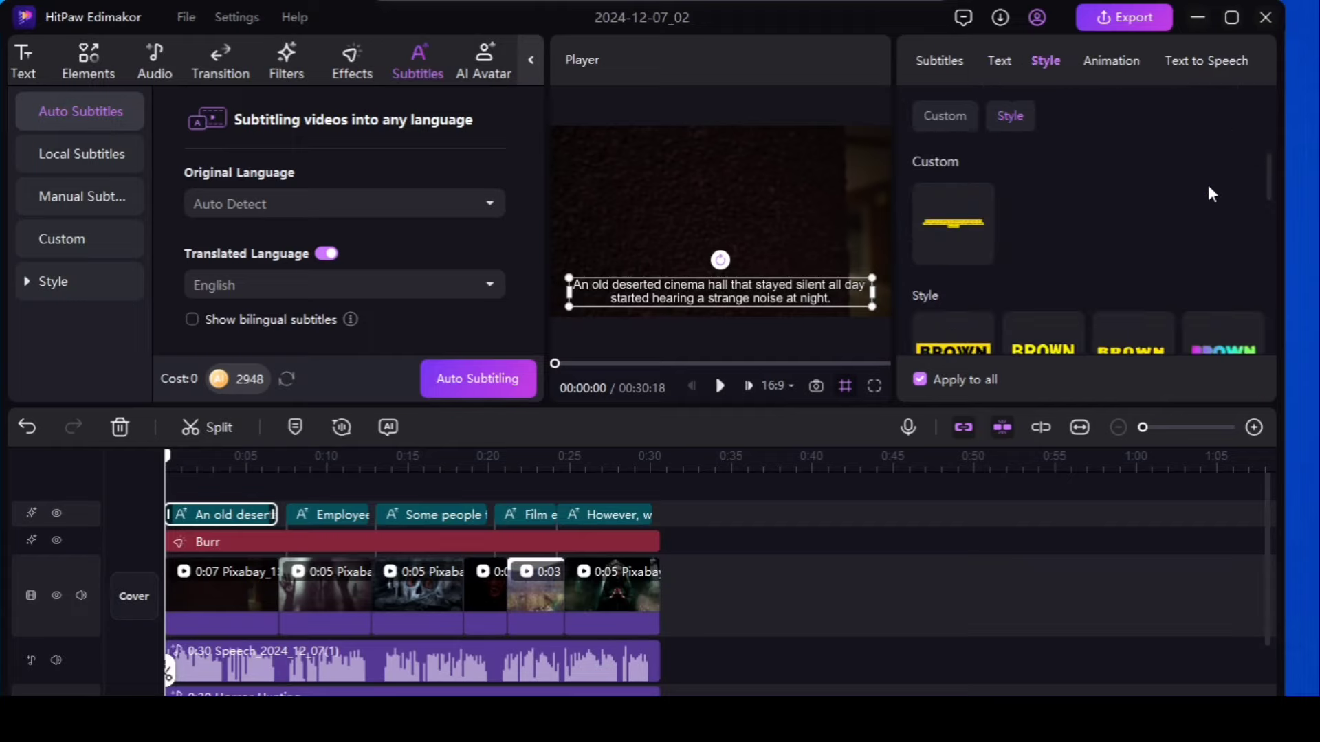
{"action": "scroll", "coordinate": [1048, 292], "scroll_direction": "down", "scroll_amount": 5}
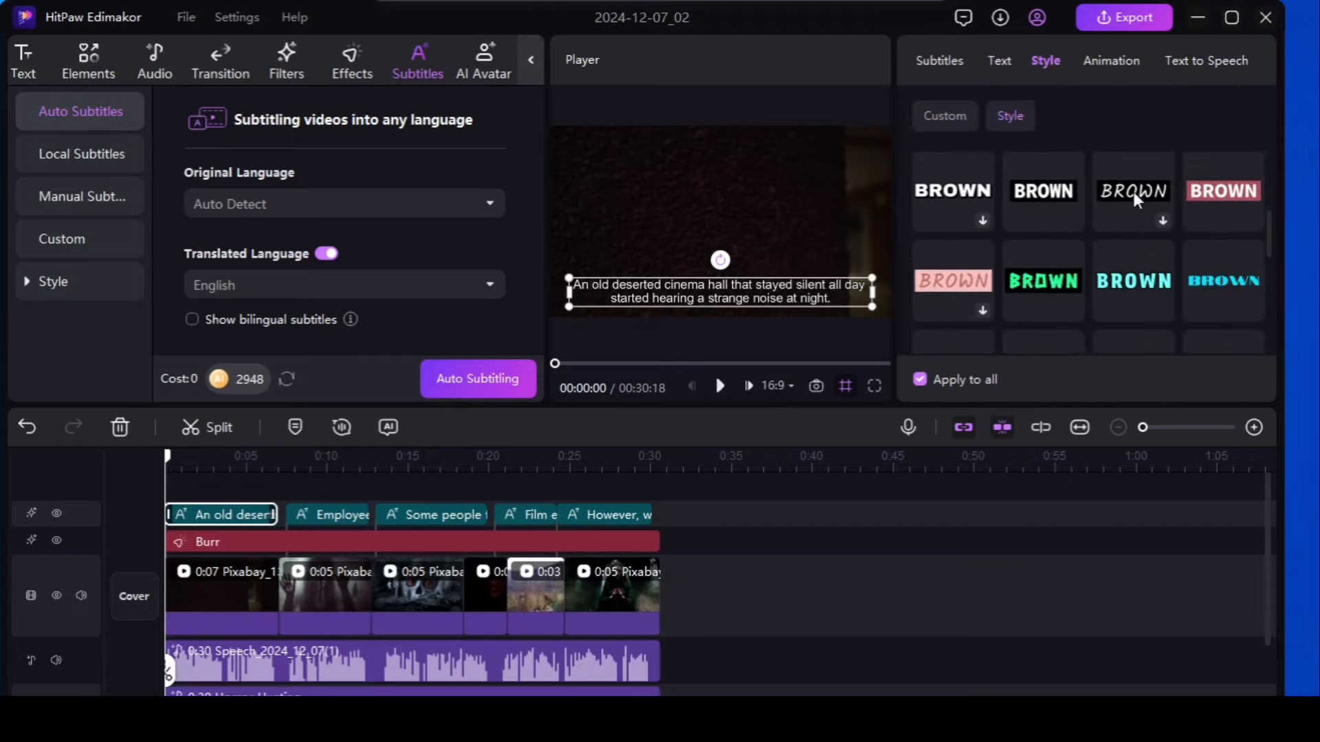
{"action": "left_click", "coordinate": [1057, 193]}
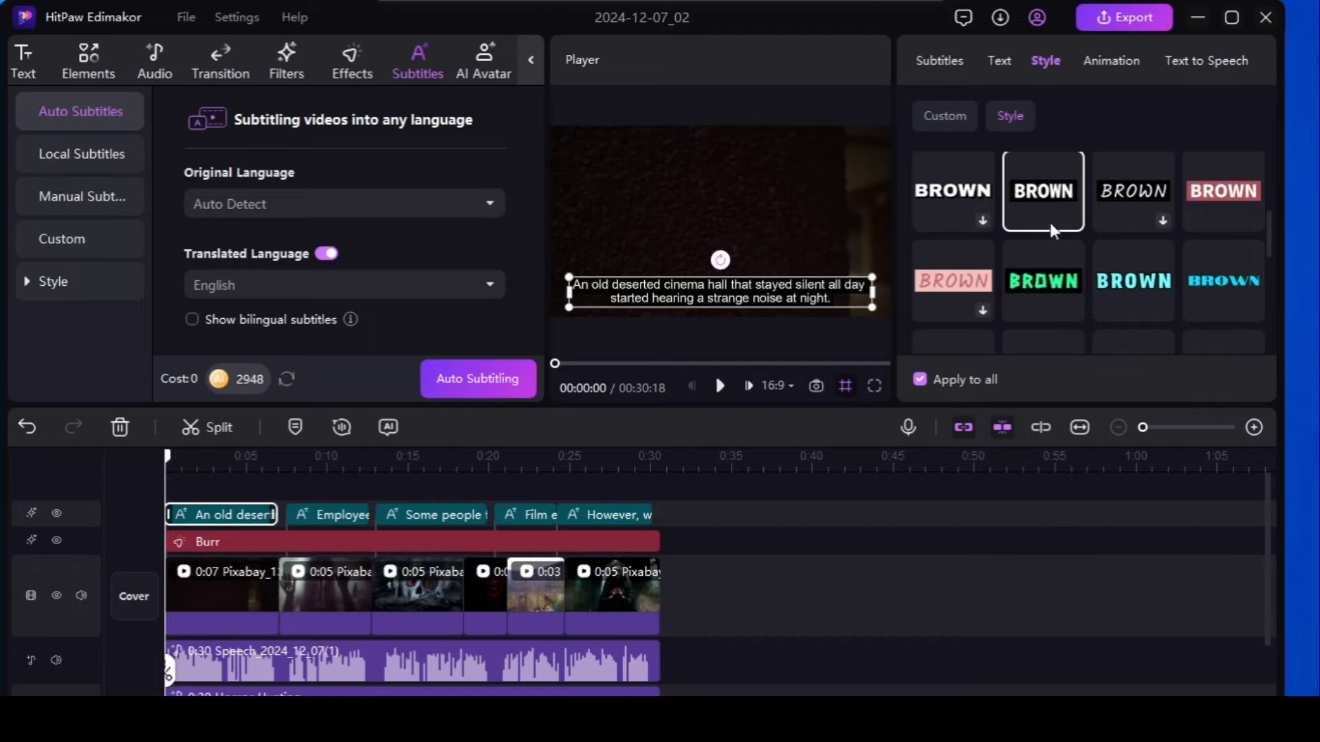
{"action": "left_click", "coordinate": [1039, 252]}
{"action": "scroll", "coordinate": [1038, 248], "scroll_direction": "up", "scroll_amount": 5}
Set the font size of all subtitles to 3 and review the remaining text settings.
{"action": "left_click", "coordinate": [998, 60]}
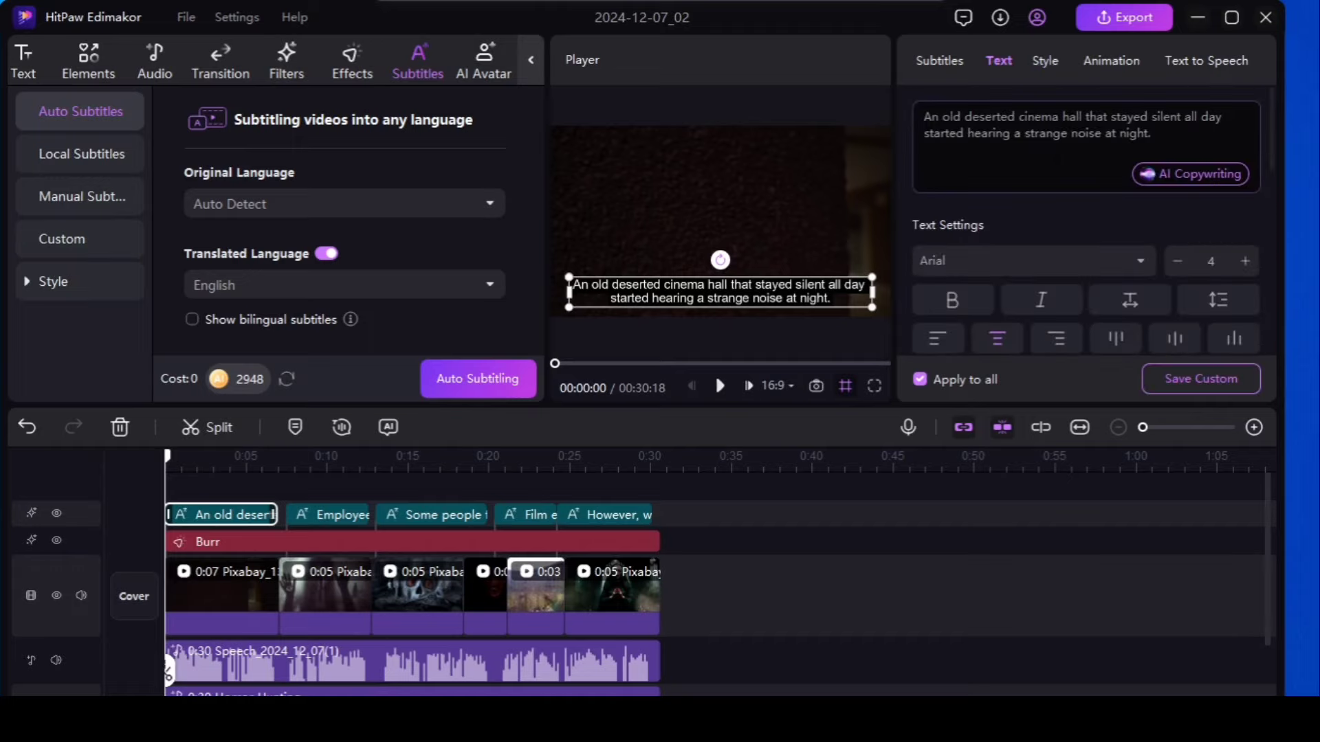
{"action": "left_click", "coordinate": [1177, 263]}
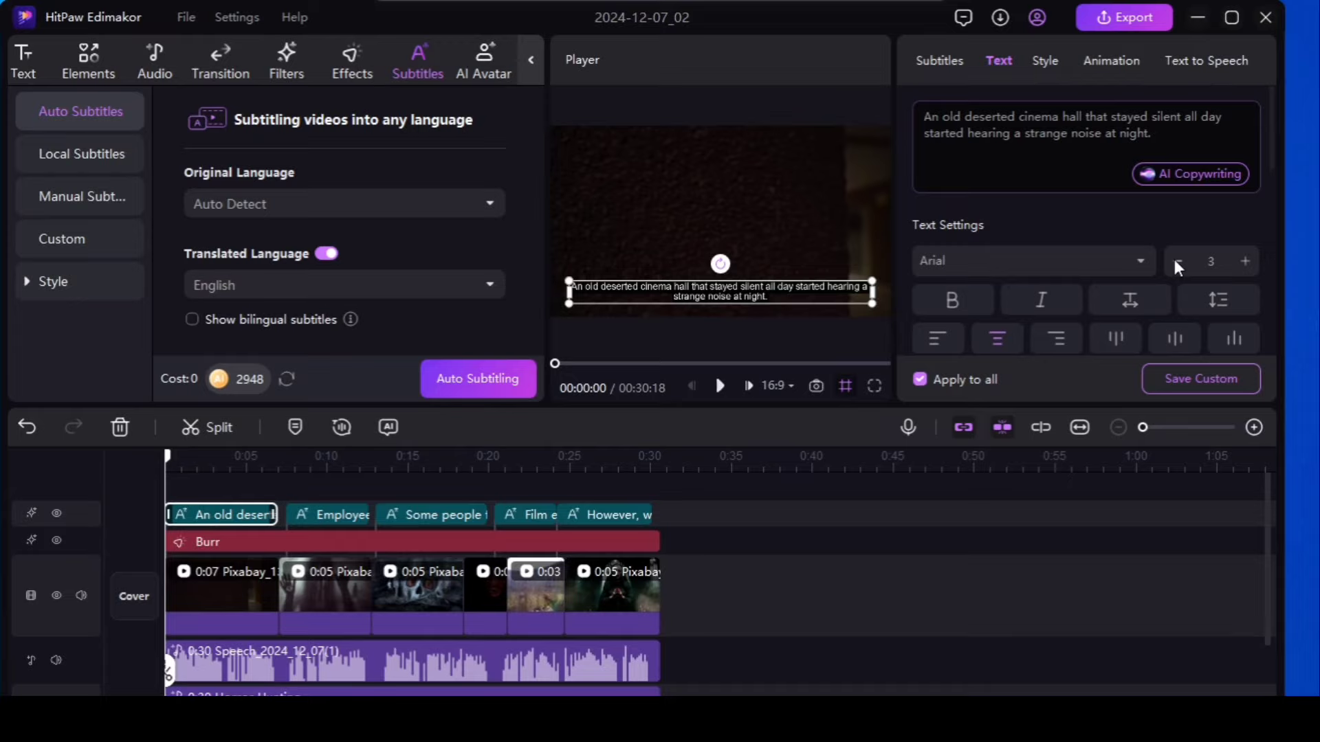
{"action": "scroll", "coordinate": [997, 290], "scroll_direction": "down", "scroll_amount": 6}
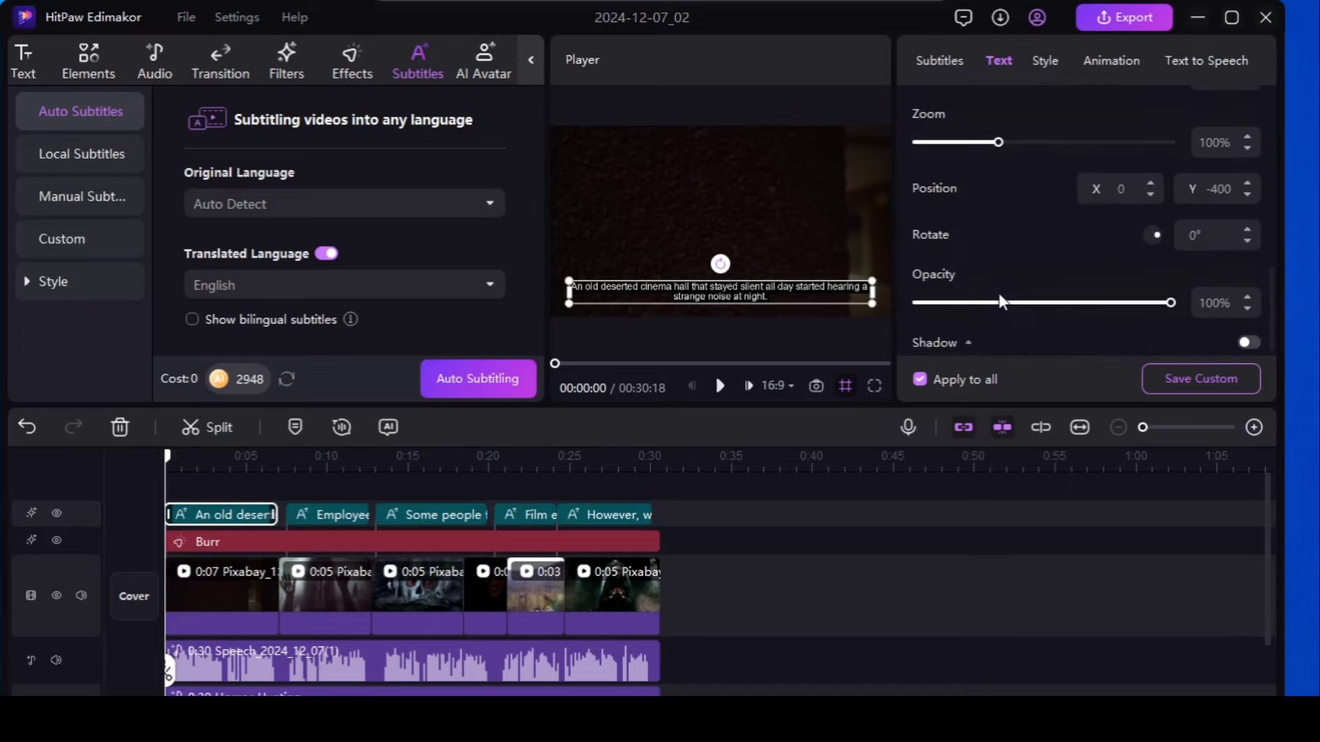
{"action": "scroll", "coordinate": [997, 290], "scroll_direction": "up", "scroll_amount": 8}
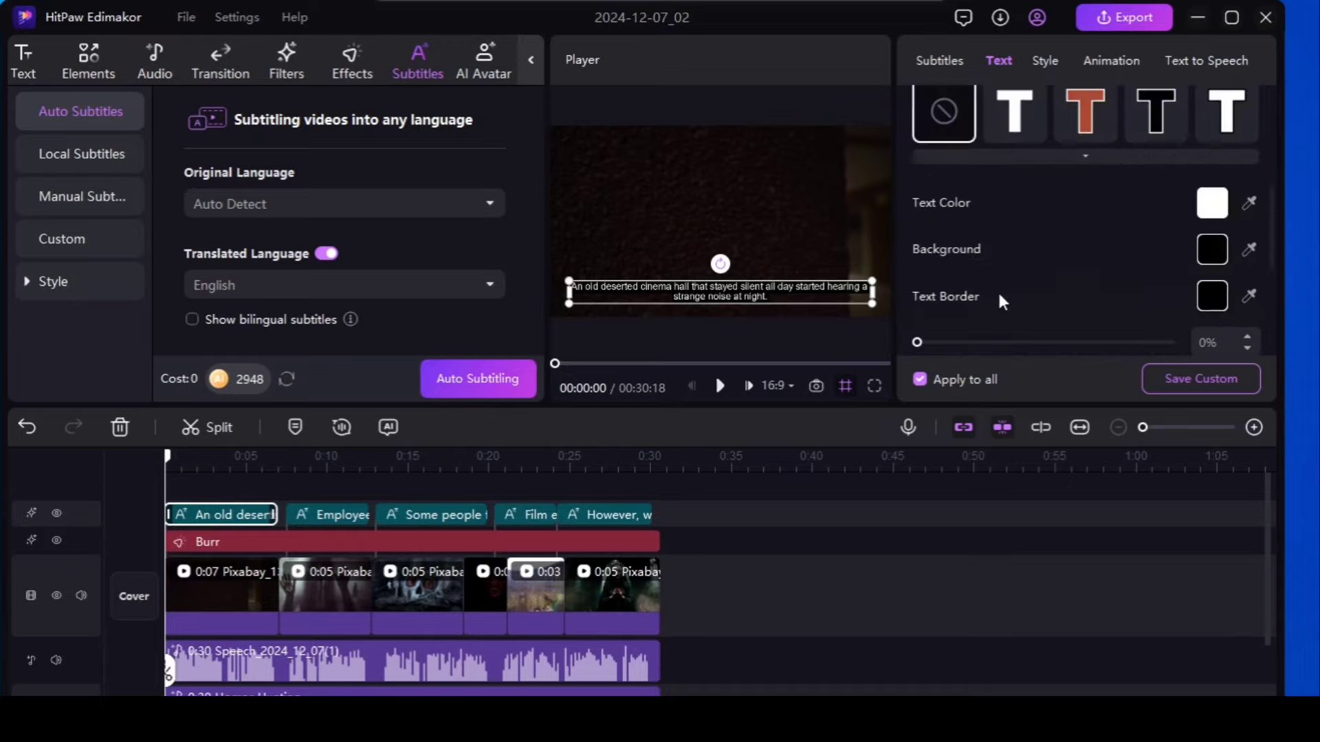
Browse the entrance animations available for the selected subtitle clip.
{"action": "left_click", "coordinate": [1120, 65]}
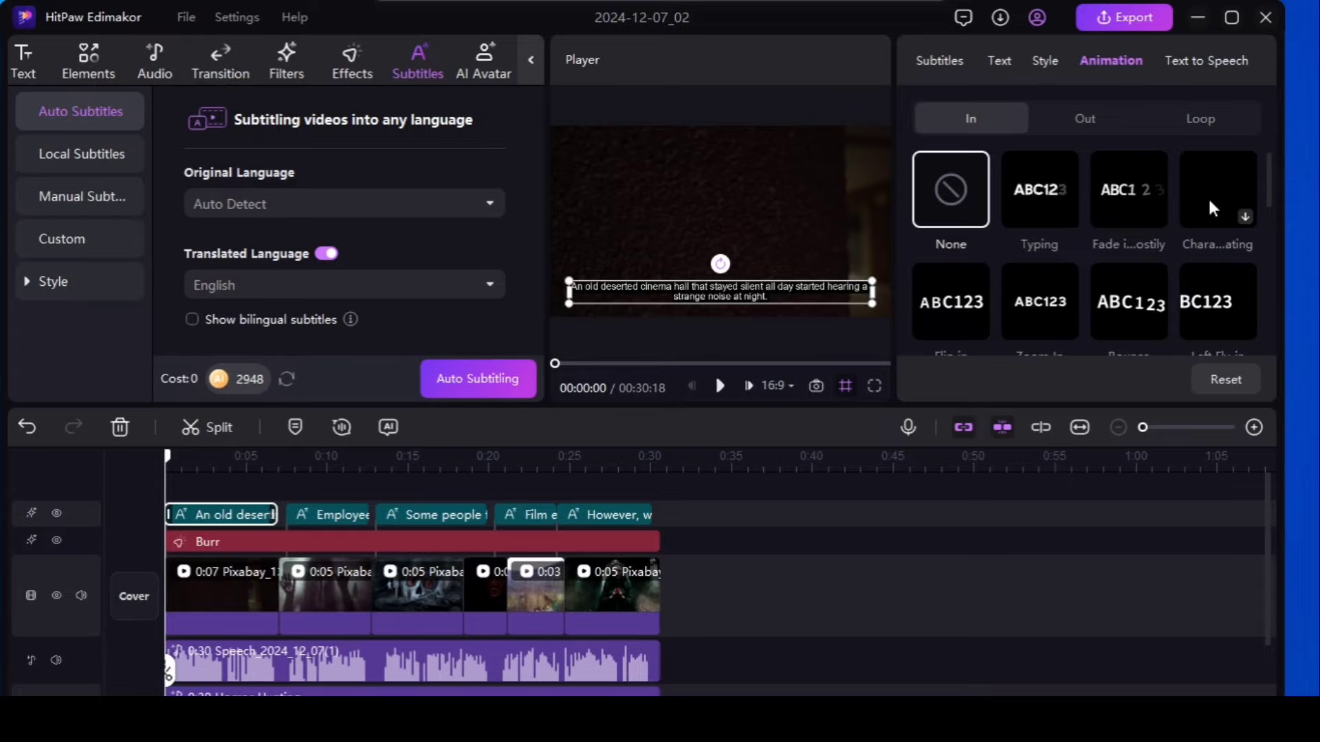
{"action": "scroll", "coordinate": [1118, 320], "scroll_direction": "down", "scroll_amount": 3}
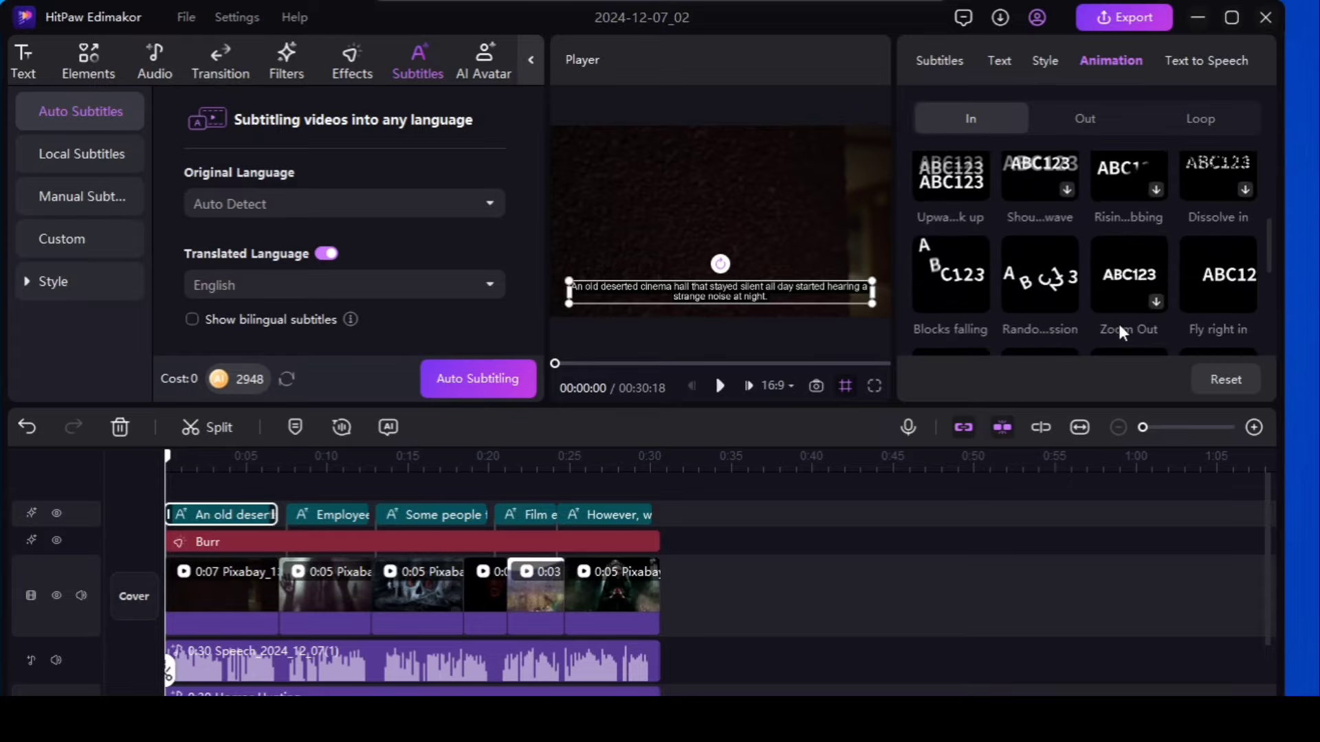
{"action": "scroll", "coordinate": [1117, 320], "scroll_direction": "down", "scroll_amount": 4}
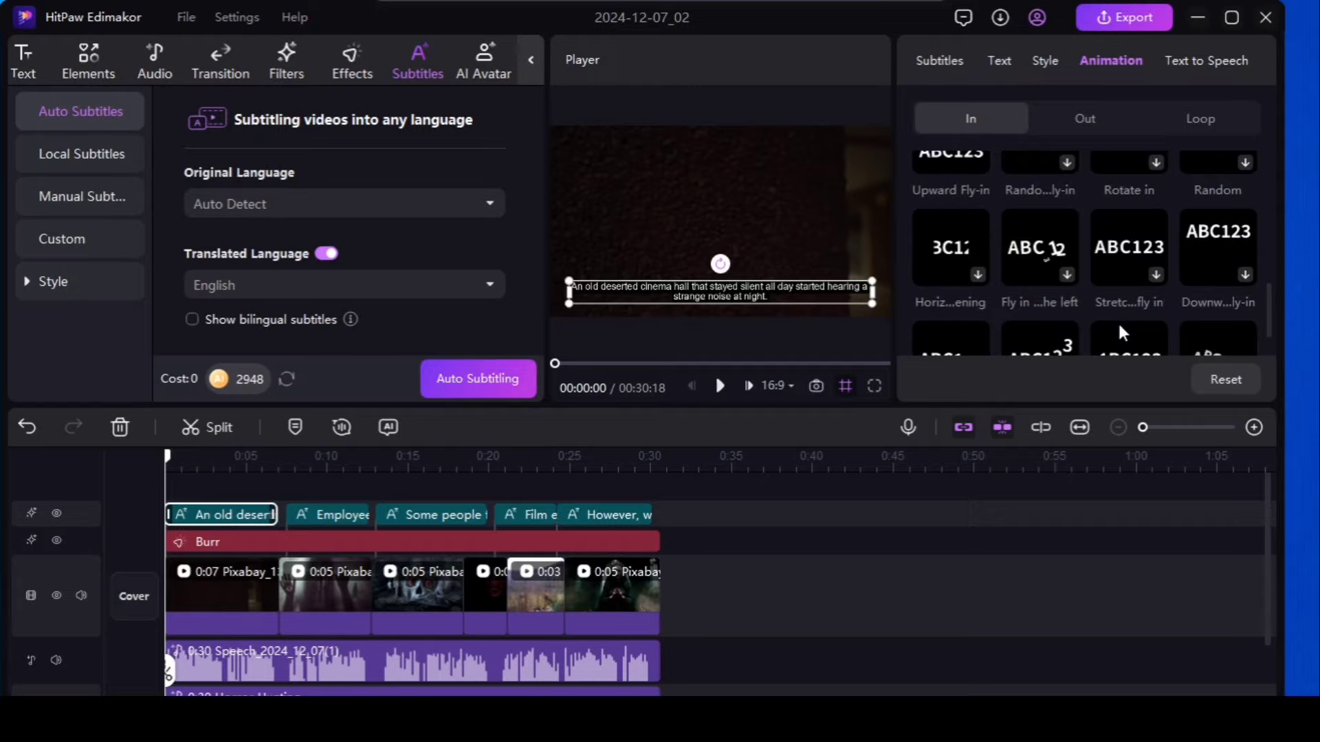
{"action": "scroll", "coordinate": [1118, 320], "scroll_direction": "down", "scroll_amount": 2}
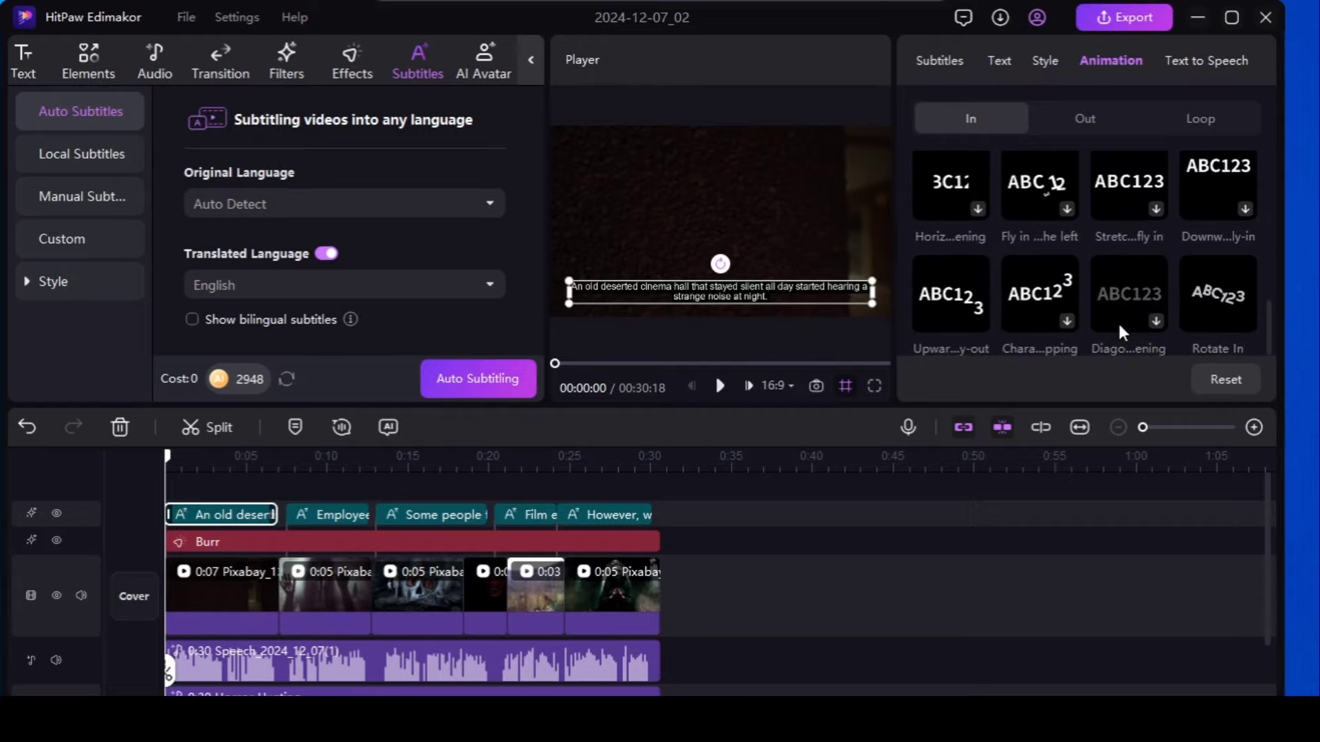
{"action": "scroll", "coordinate": [1118, 320], "scroll_direction": "up", "scroll_amount": 10}
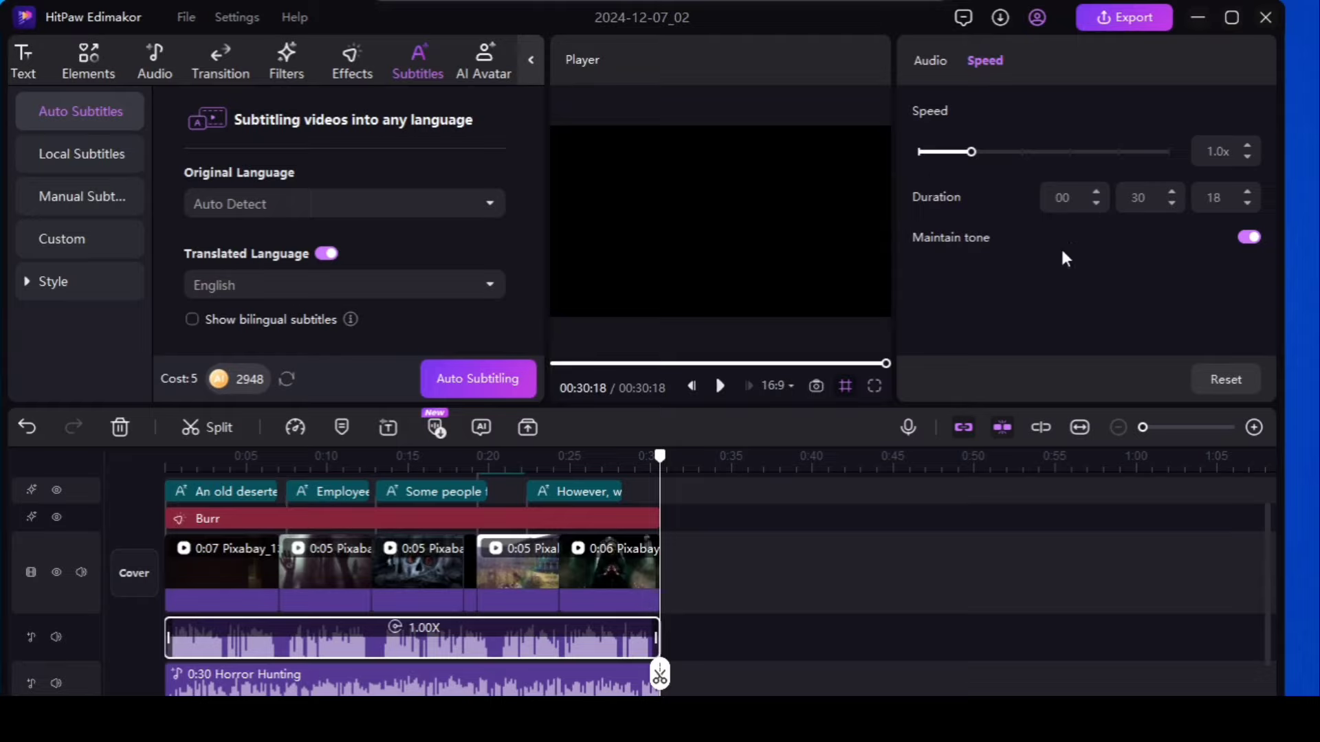
Open the project's export settings, review the available video formats, and switch the export type from video to audio.
{"action": "left_click", "coordinate": [1126, 19]}
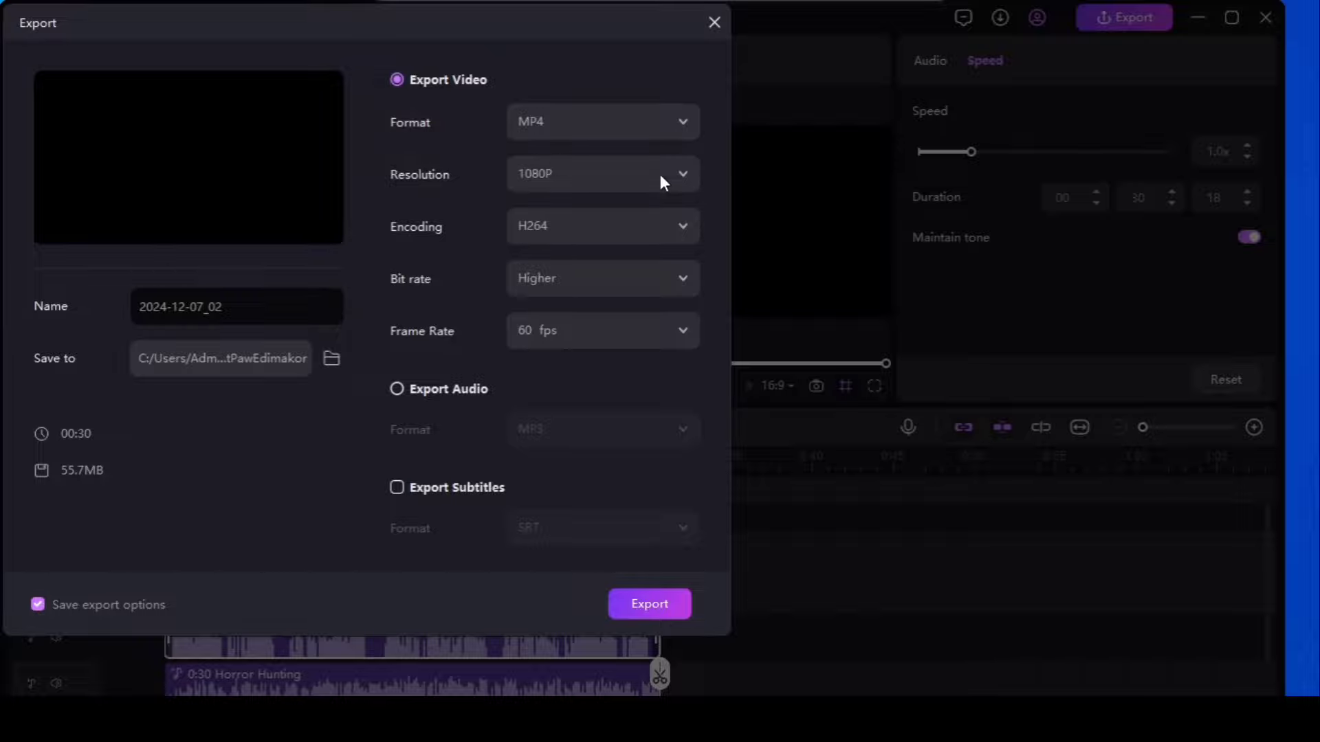
{"action": "left_click", "coordinate": [663, 130]}
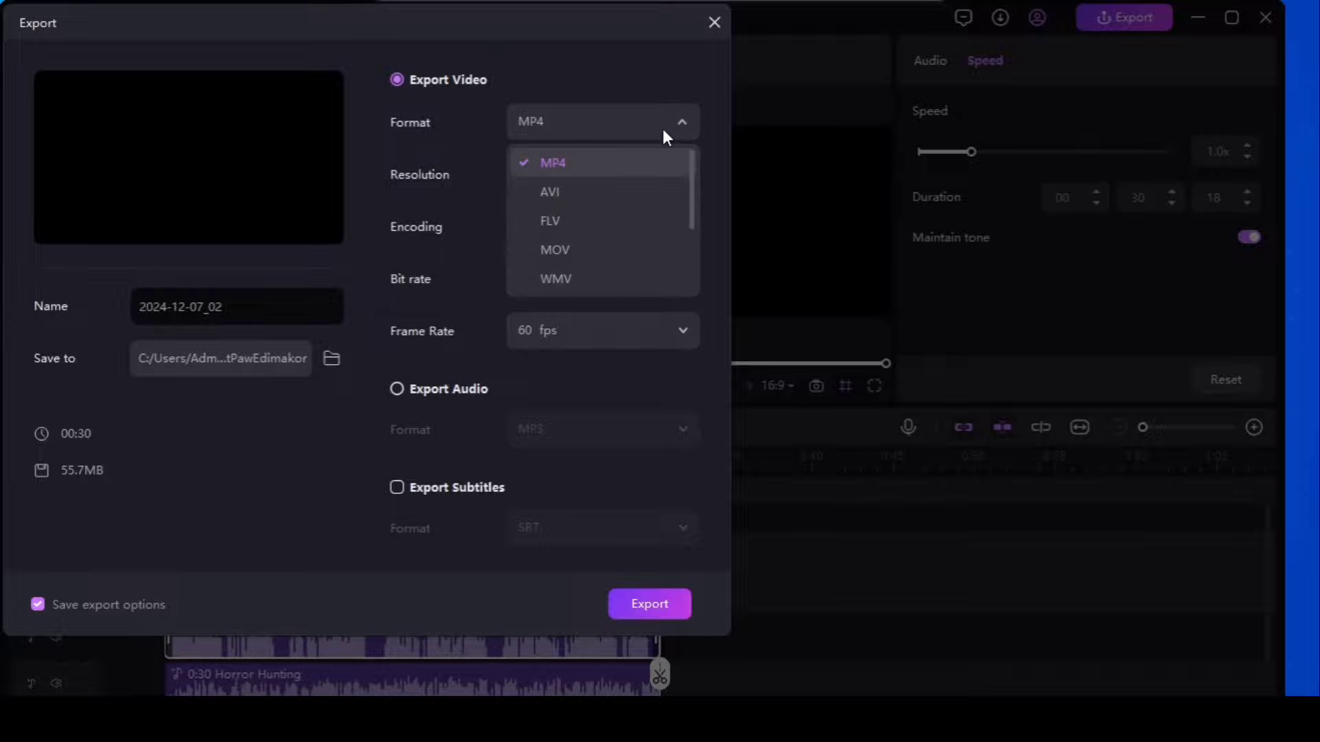
{"action": "left_click", "coordinate": [708, 128]}
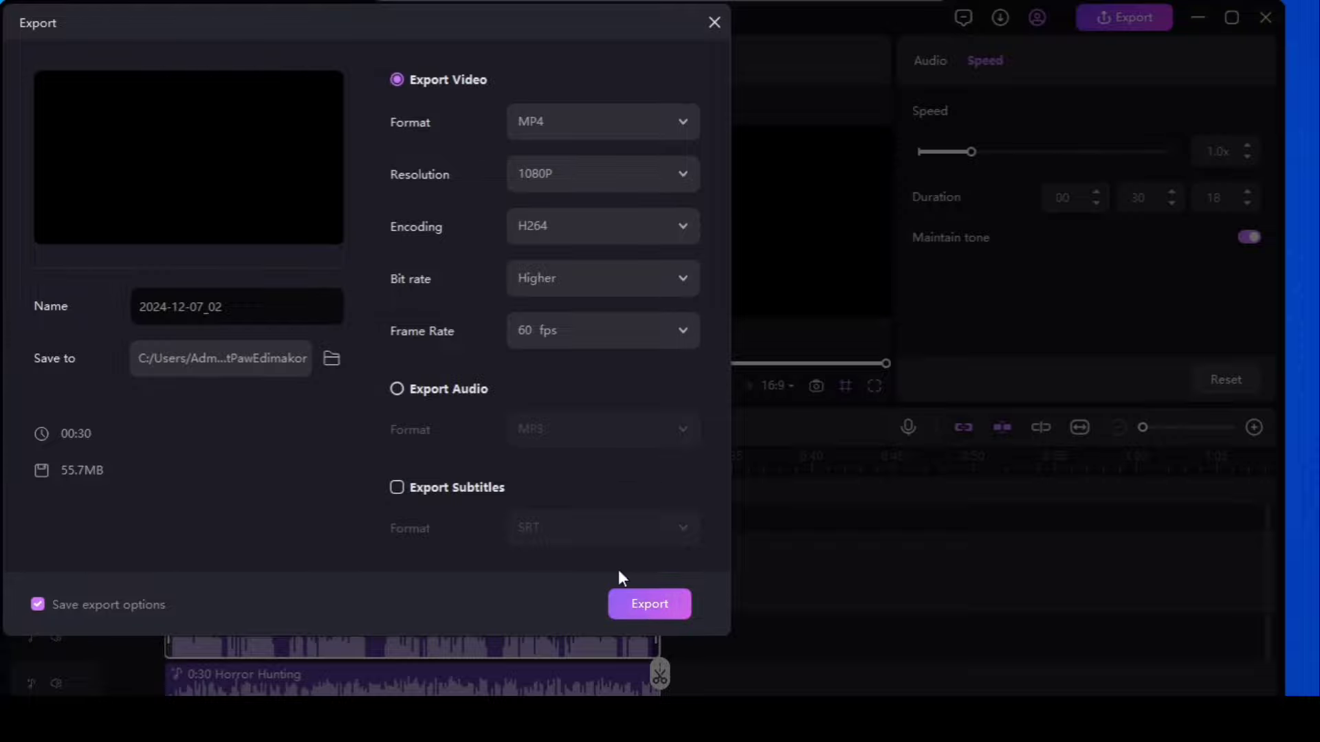
{"action": "left_click", "coordinate": [447, 399]}
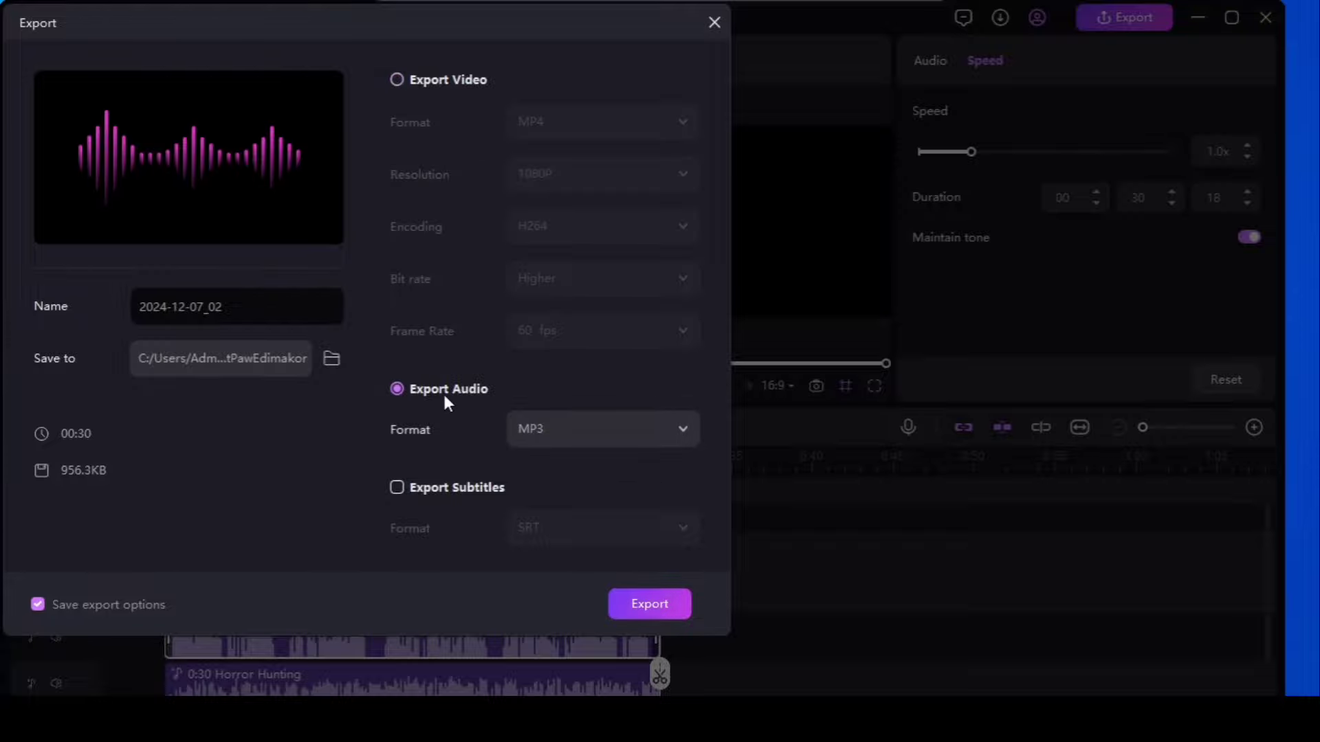